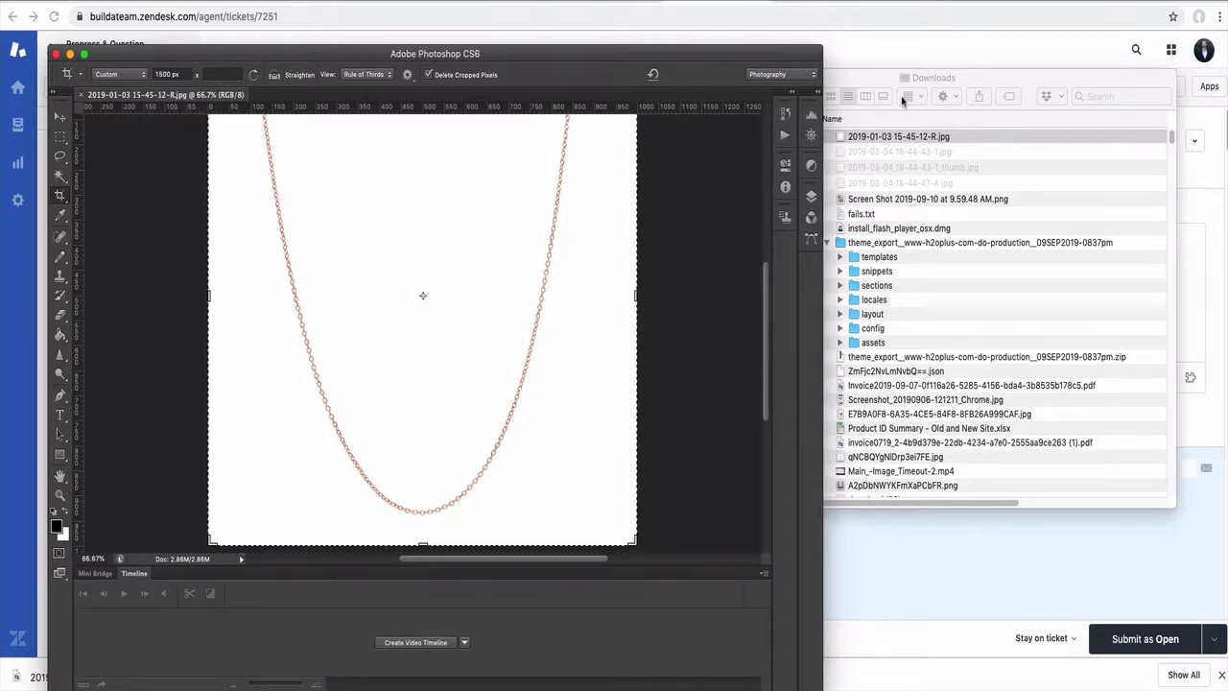
left_click(899, 96)
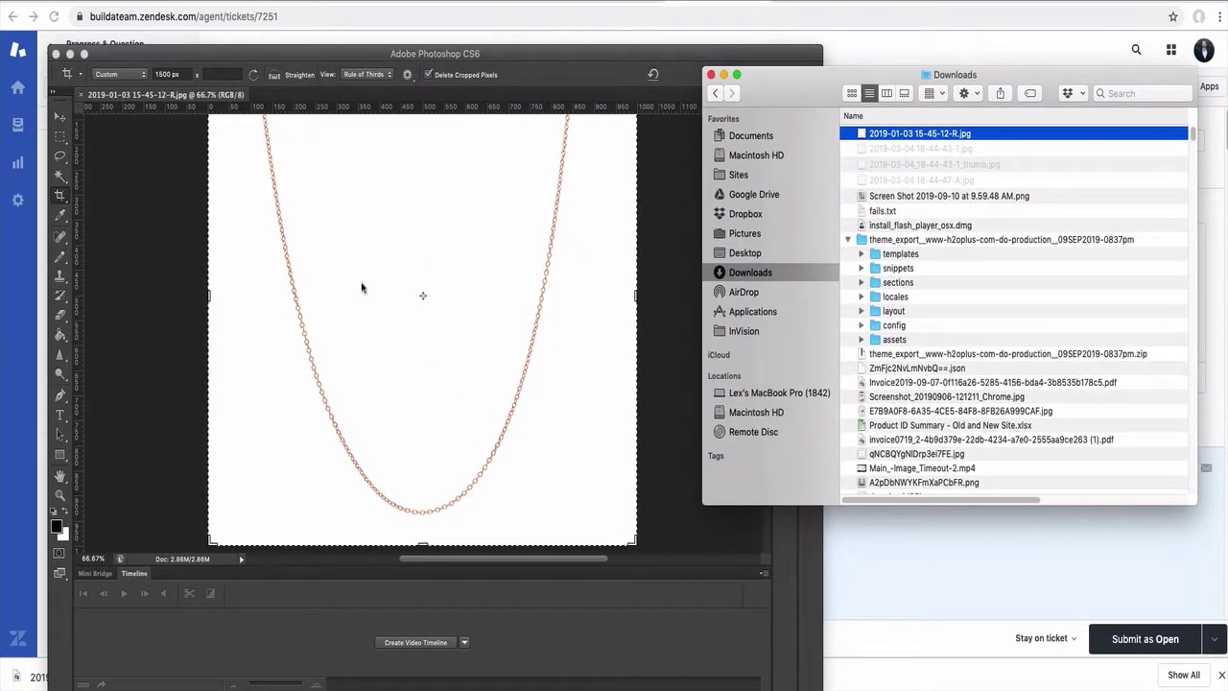
left_click(919, 164)
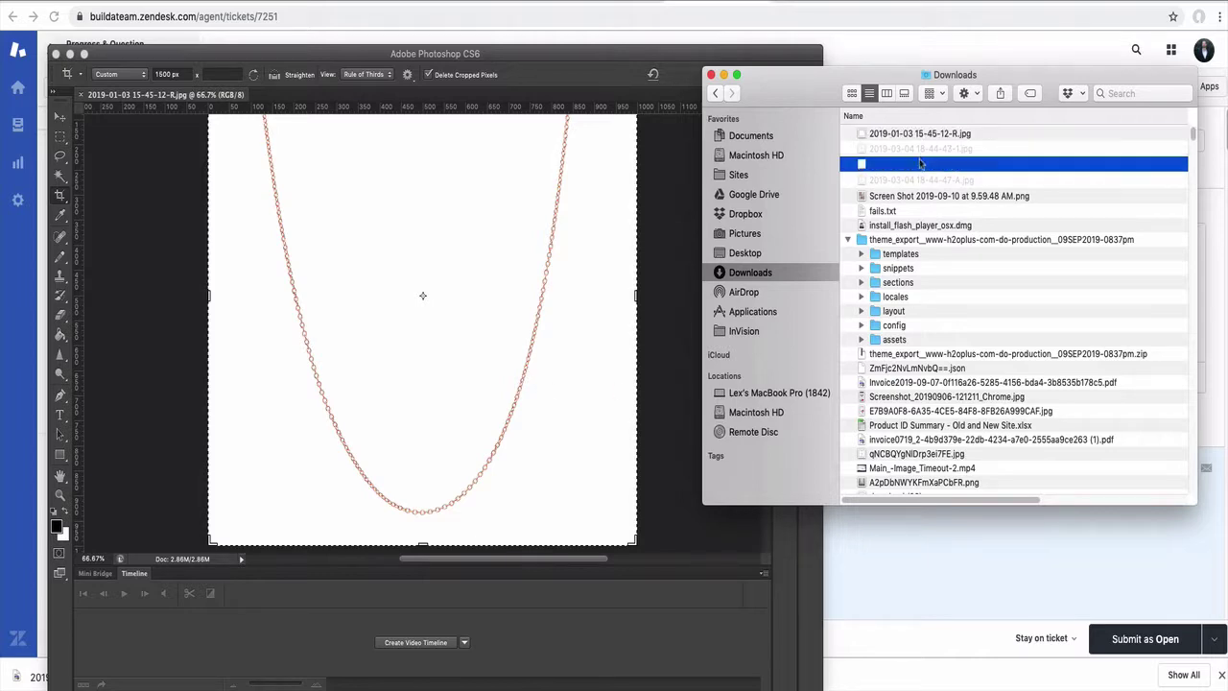
left_click(916, 149)
key("space")
key("space")
left_click_drag(916, 149, 471, 282)
key("Return")
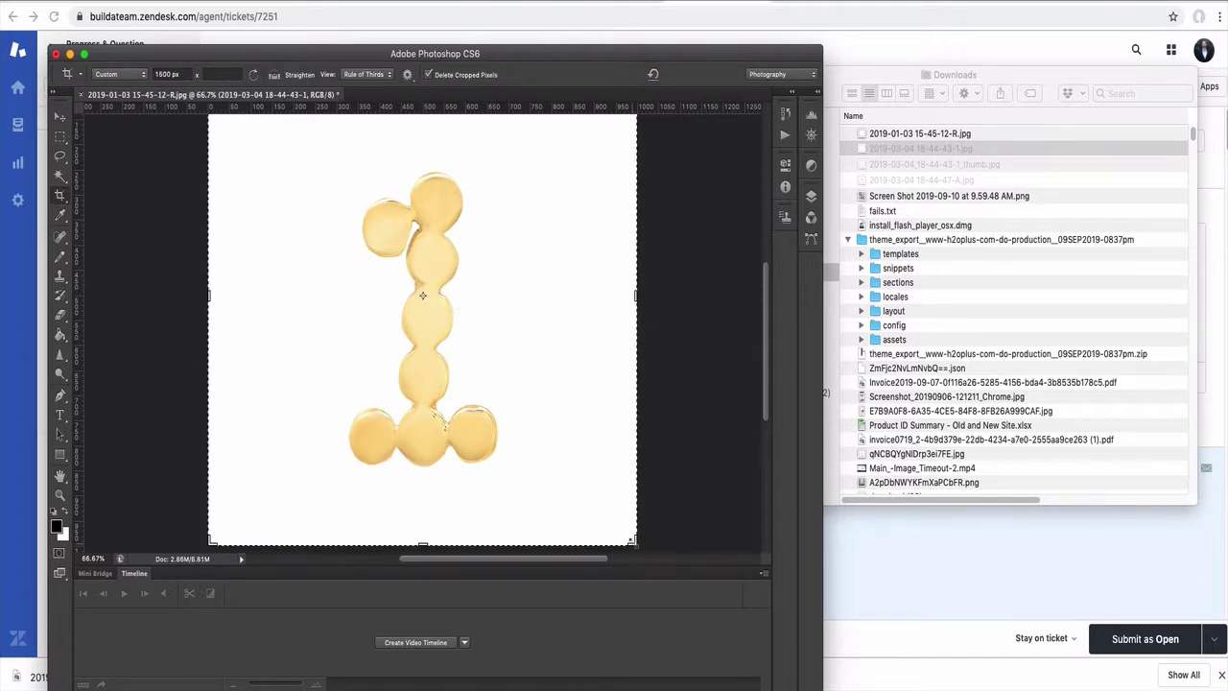
- Cancel the stray crop and Magic Wand-select the white background around the 1
left_click_drag(630, 540, 489, 411)
key("Escape")
key("v")
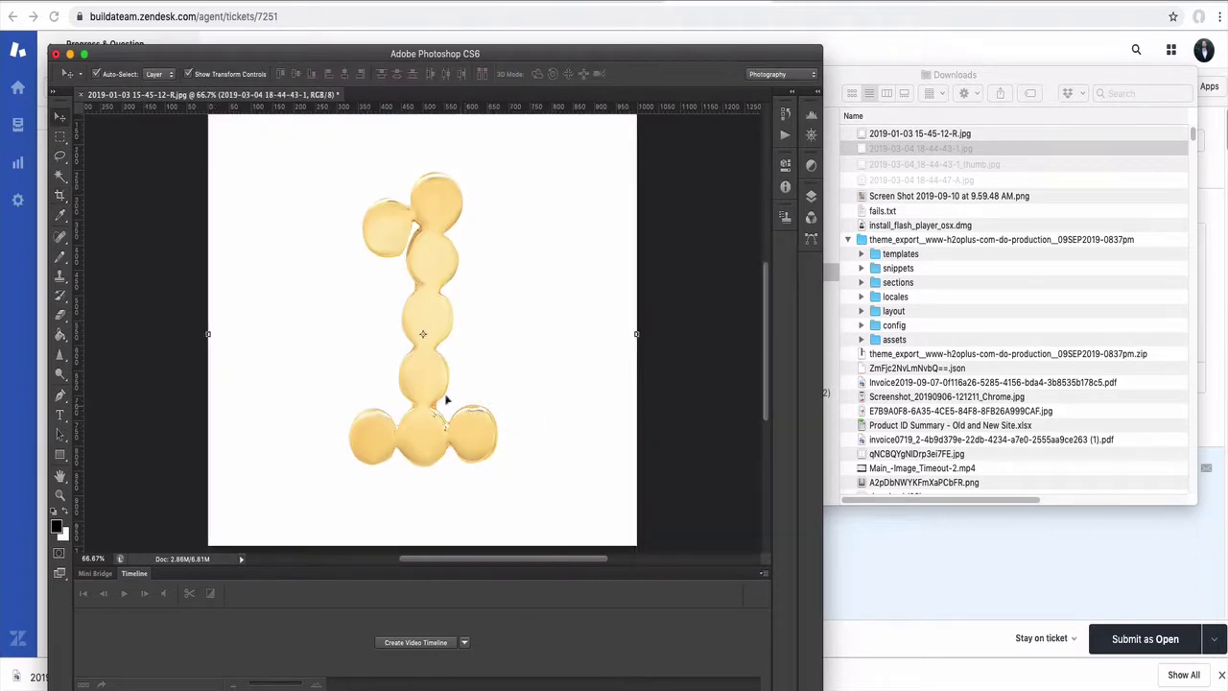
left_click(810, 198)
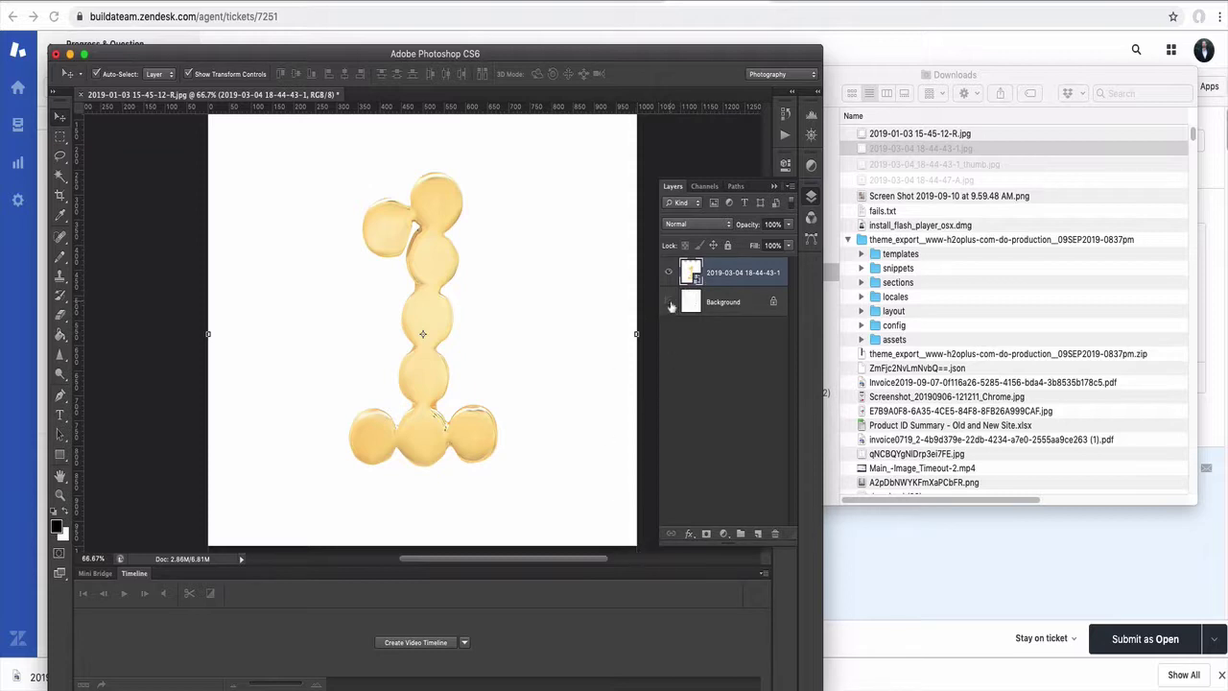
key("w")
left_click(550, 319)
key("Delete")
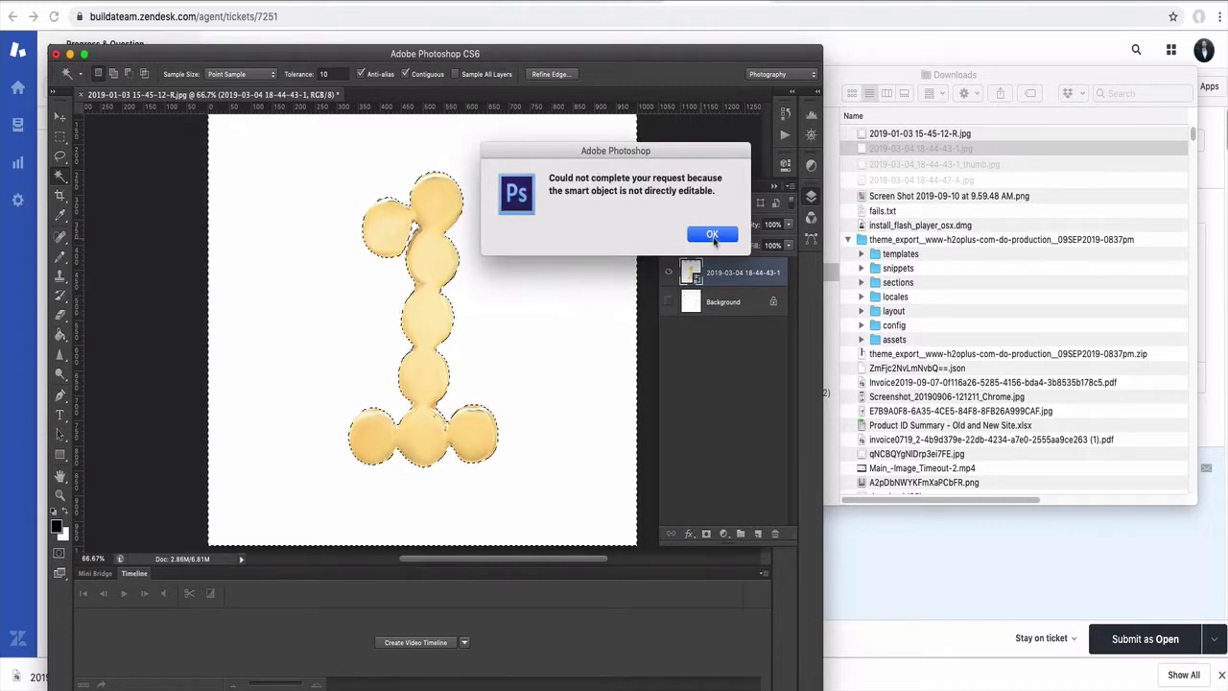
key("Return")
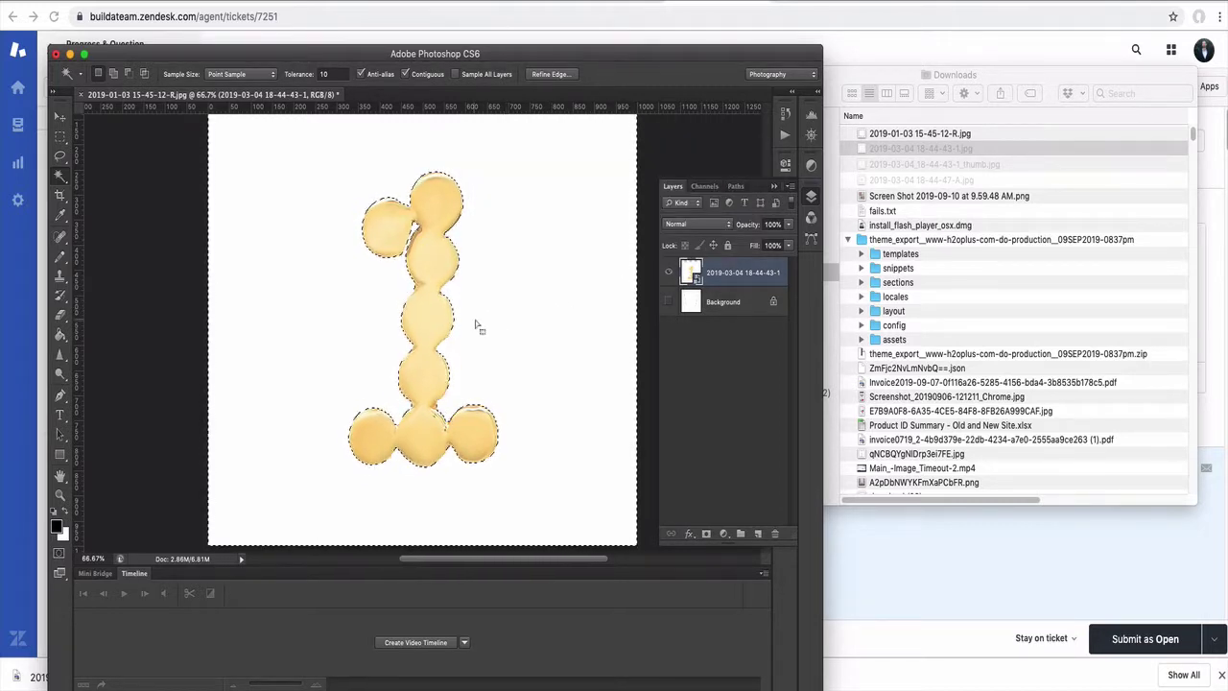
- Invert the selection and copy the gold 1 onto a new Layer 1
right_click(477, 319)
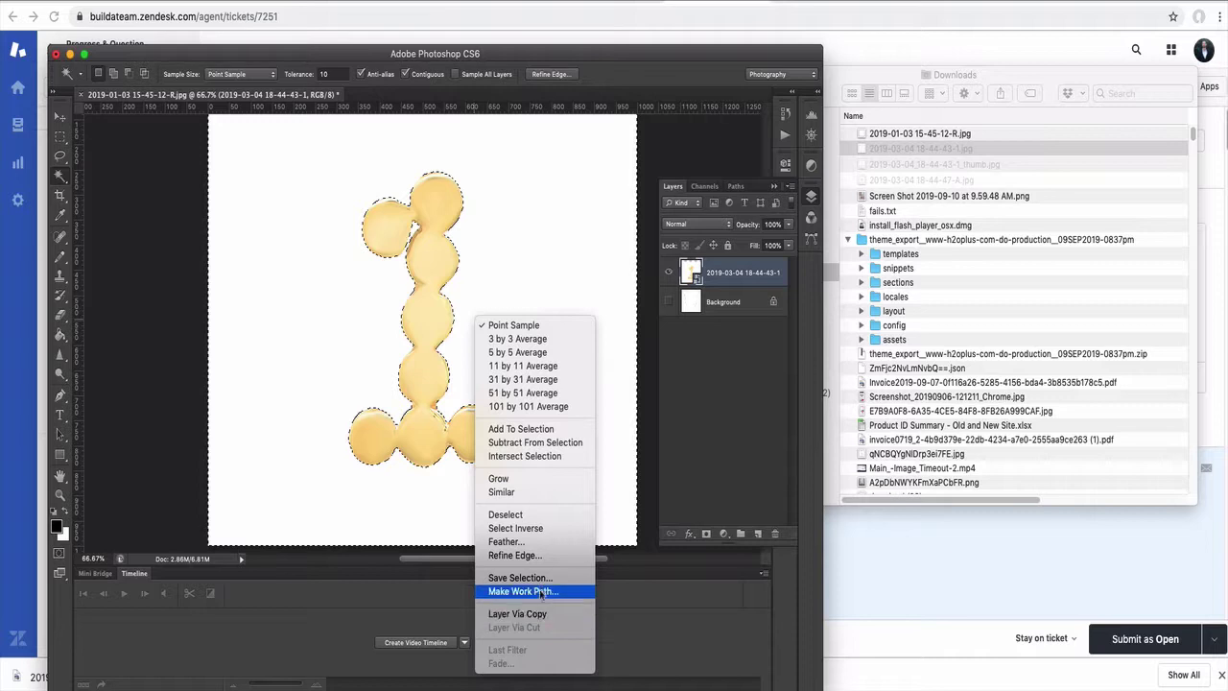
left_click(523, 528)
right_click(549, 312)
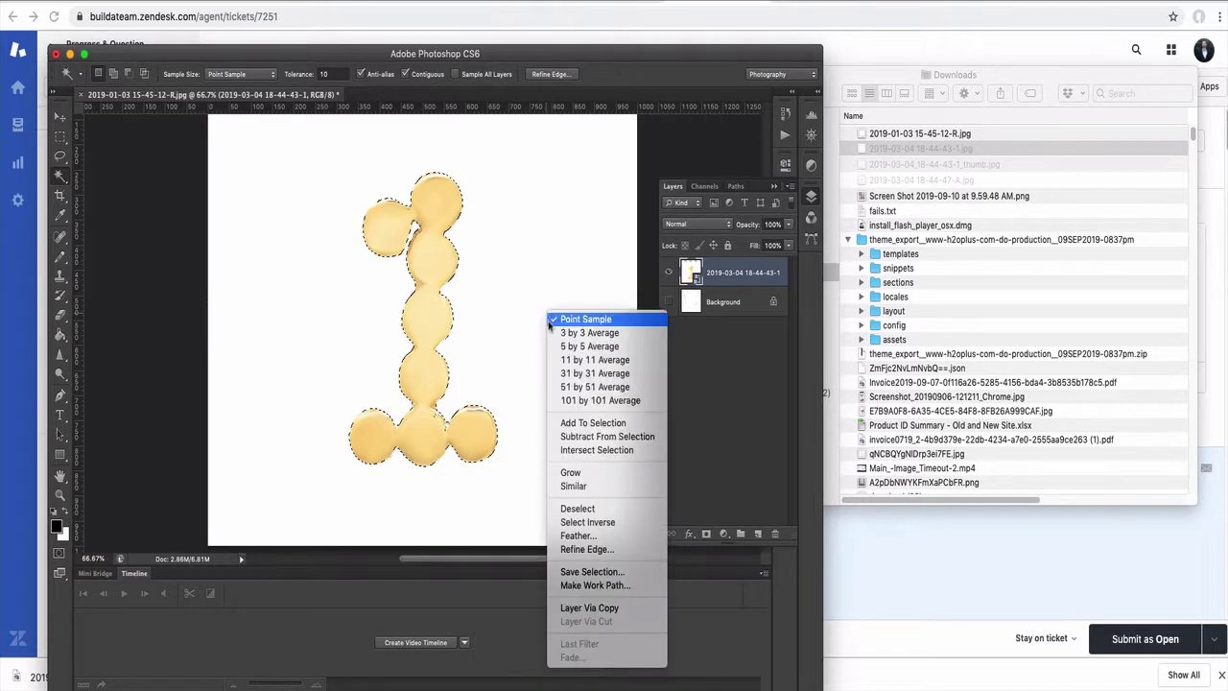
left_click(612, 607)
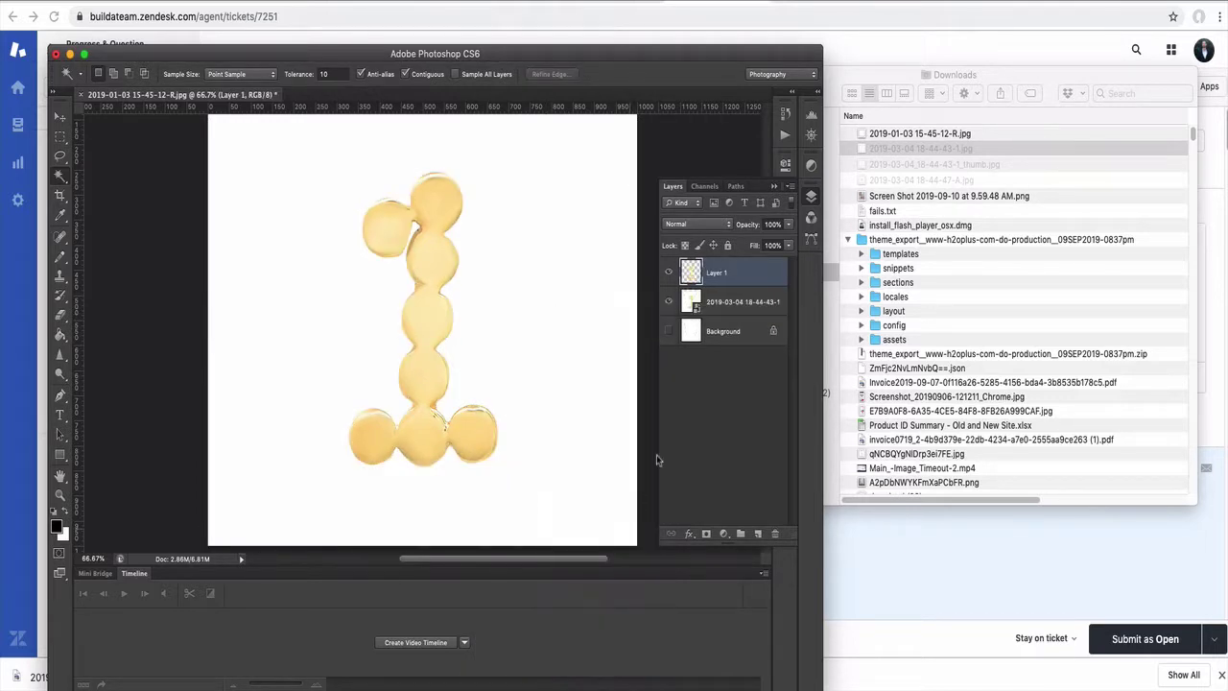
- Hide the original 1 photo, show the chain, and shrink the 1 to about 19.5% on the left strand
left_click(668, 302)
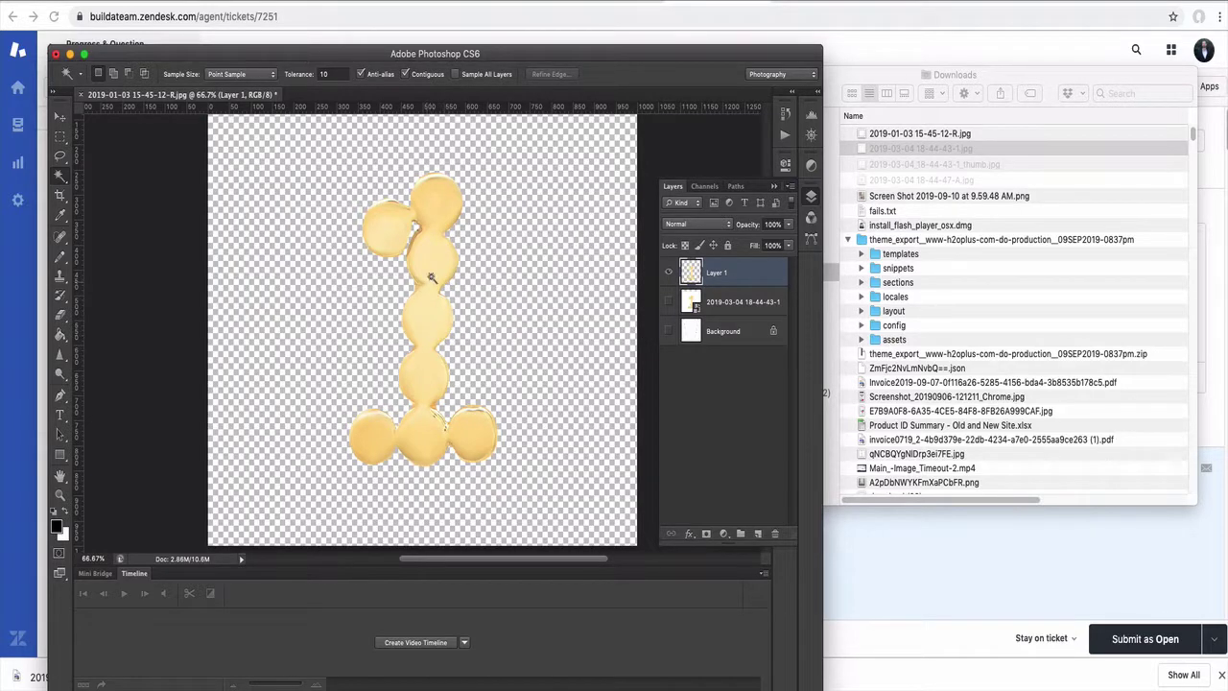
left_click(669, 331)
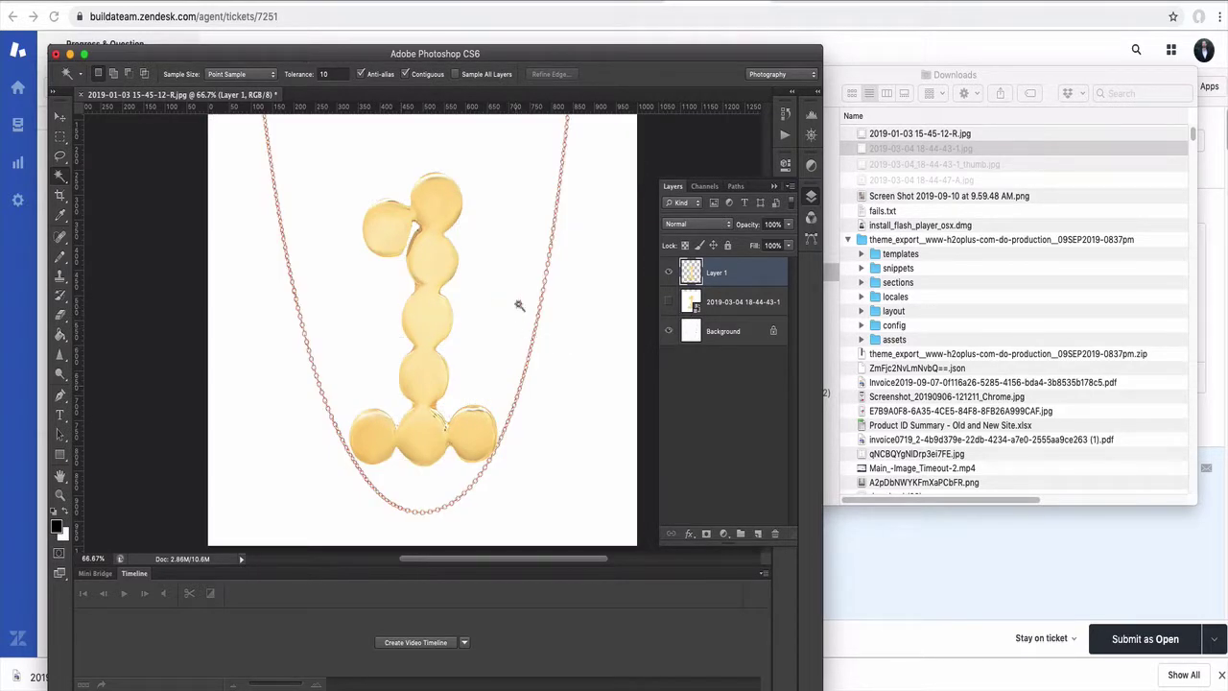
key("v")
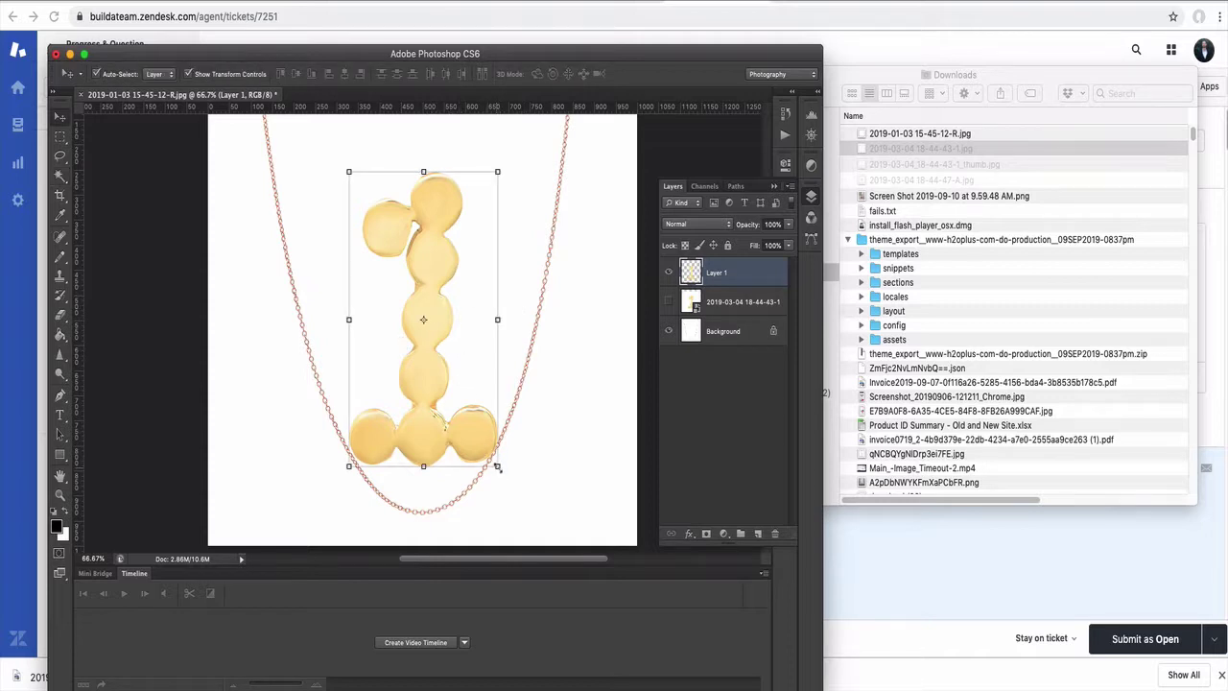
left_click_drag(497, 467, 310, 356)
key("Return")
left_click(381, 368)
left_click(945, 165)
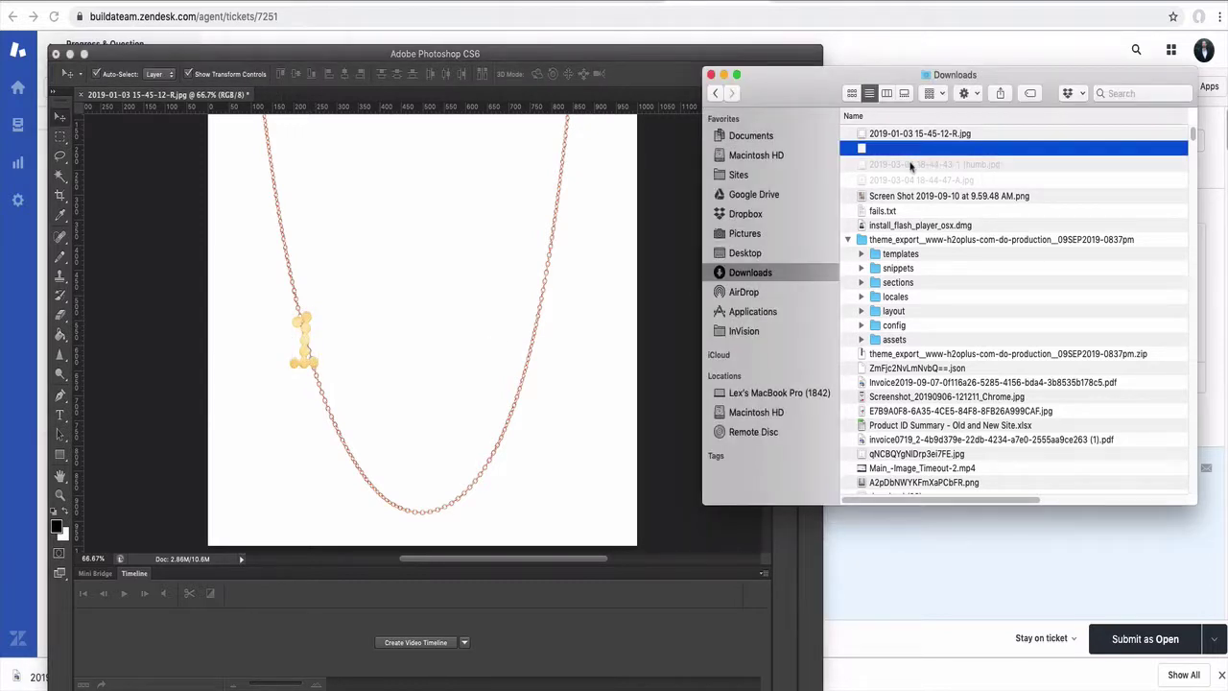
key("space")
key("space")
left_click(909, 180)
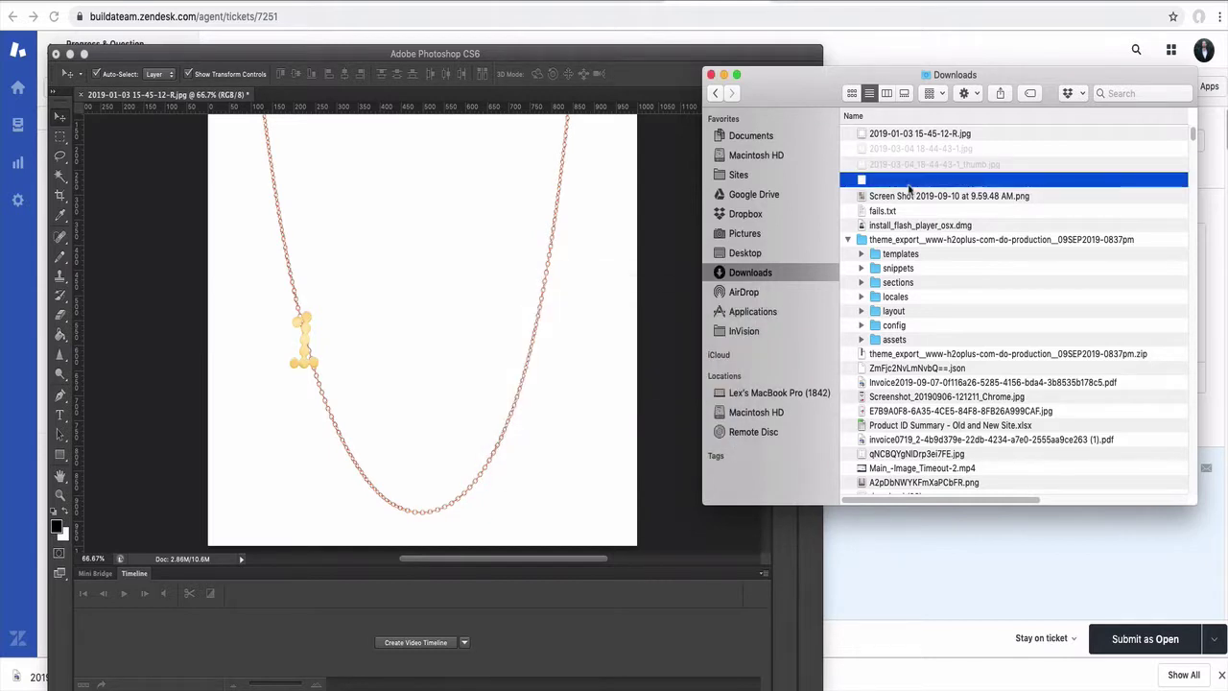
key("space")
key("space")
left_click_drag(910, 181, 409, 324)
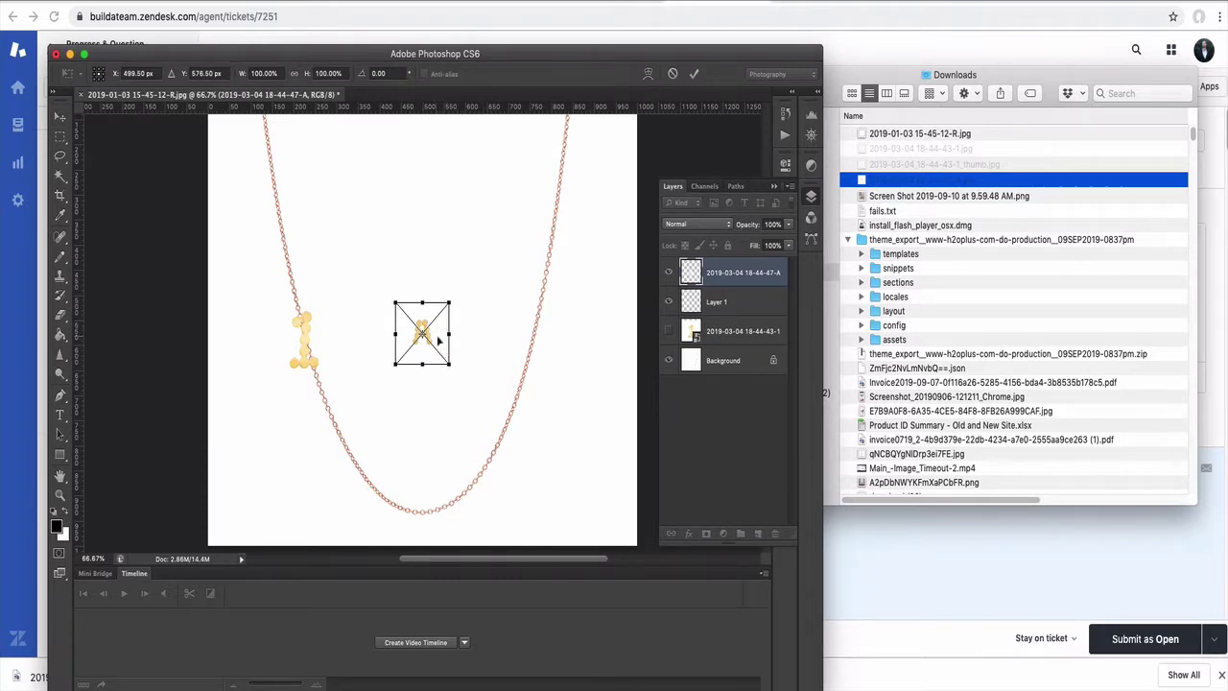
mouse_move(439, 340)
left_mouse_down()
mouse_move(337, 363)
mouse_move(317, 355)
mouse_move(444, 341)
mouse_move(453, 328)
left_mouse_up()
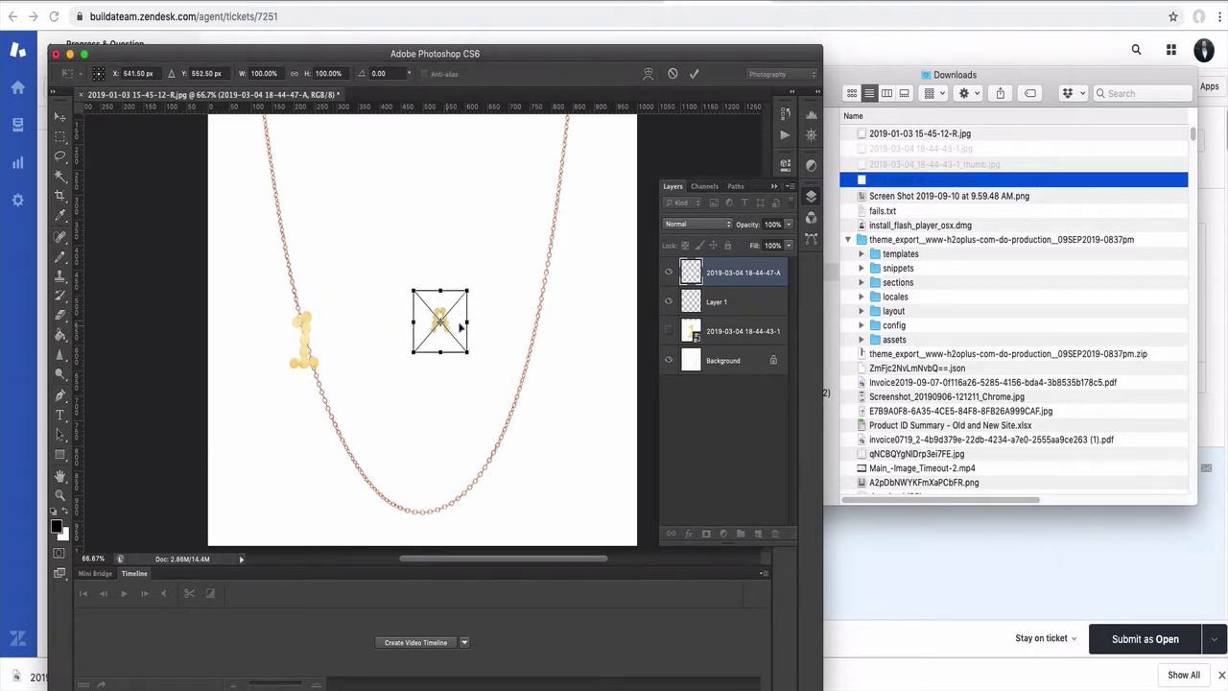
left_click(669, 302)
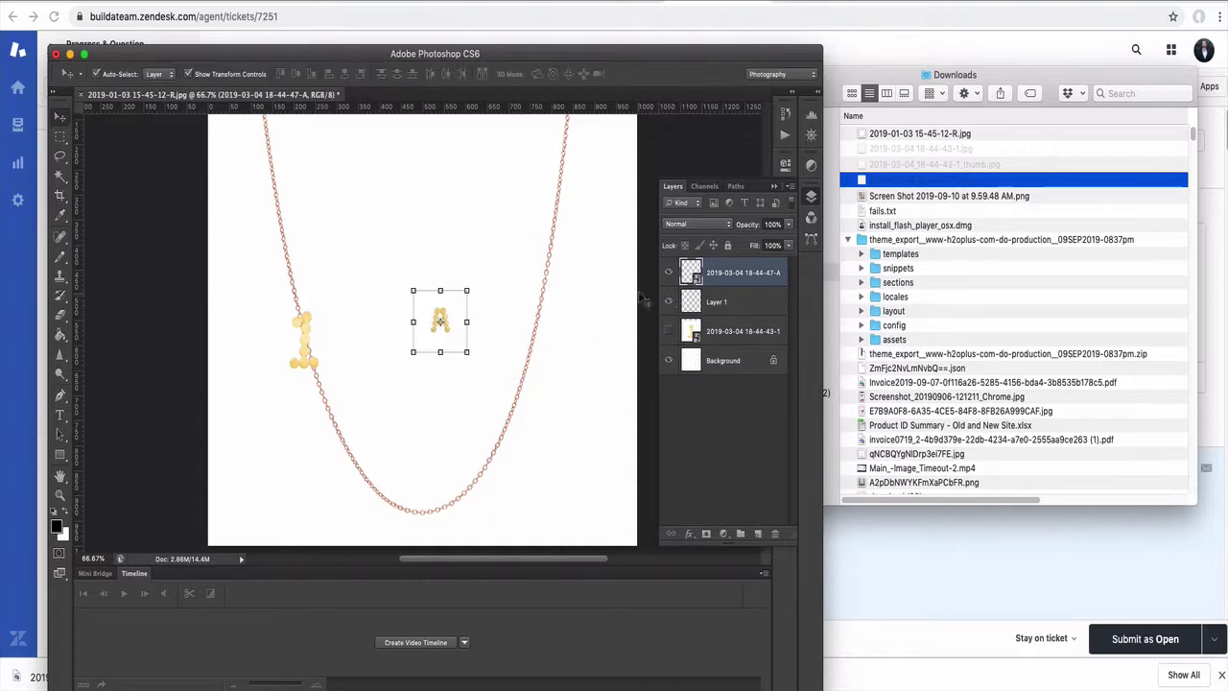
- Magic Wand the white around the A, invert it, and copy the A onto Layer 2
left_click(668, 302)
left_click(669, 361)
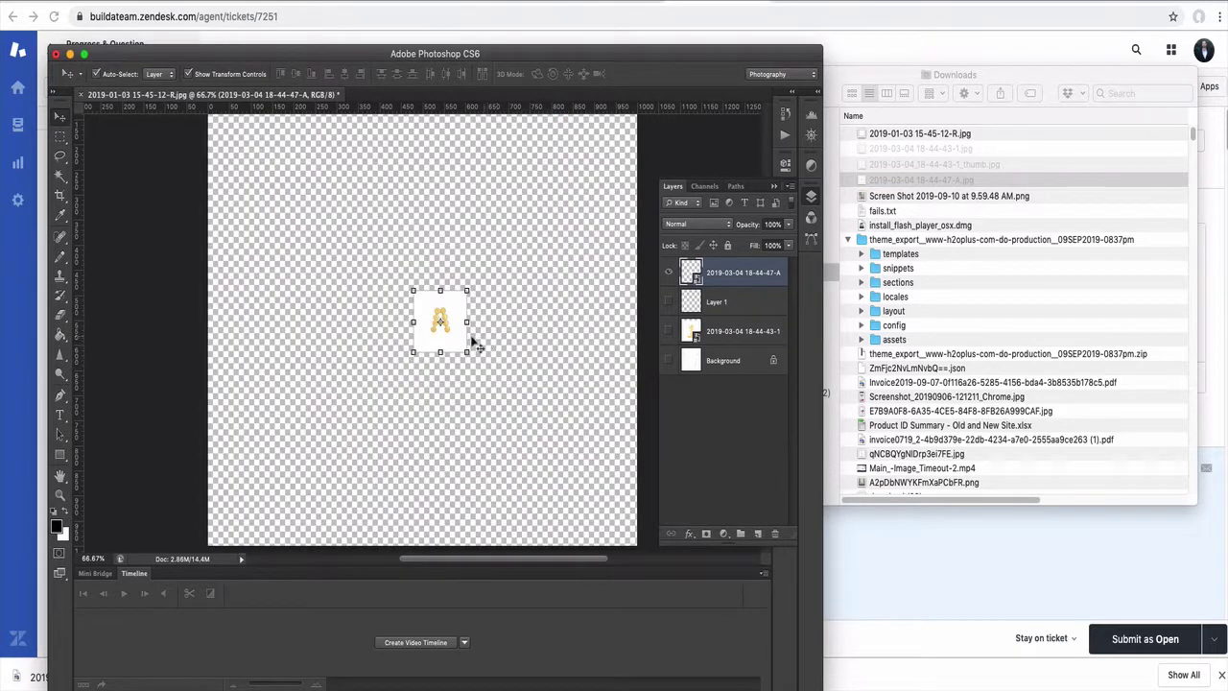
key("w")
left_click(428, 338)
right_click(428, 338)
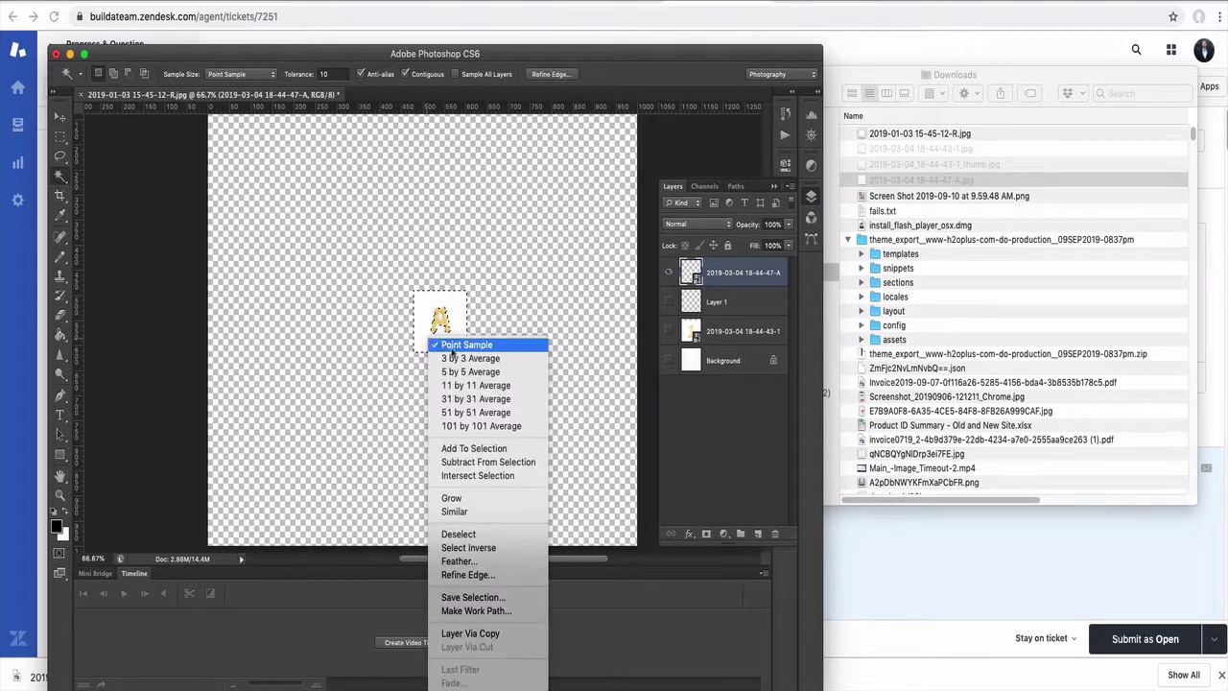
left_click(495, 547)
right_click(457, 329)
left_click(506, 620)
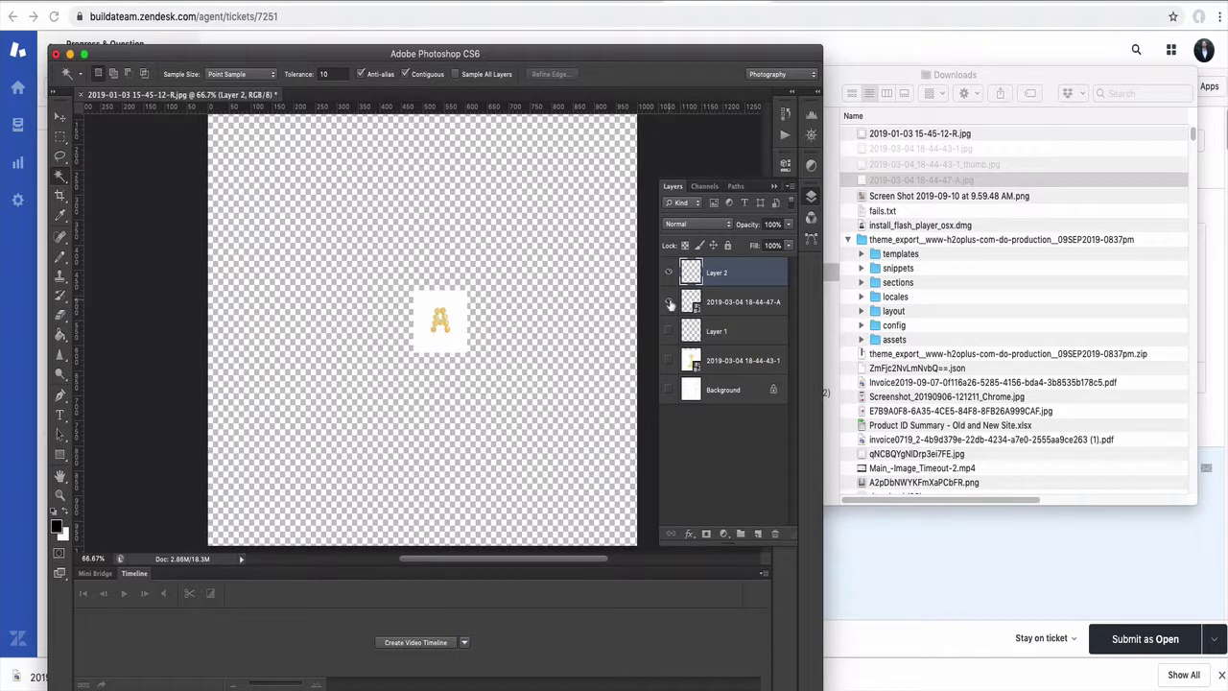
- Hide the original A photo and show the chain with the cut-out 1
left_click(670, 303)
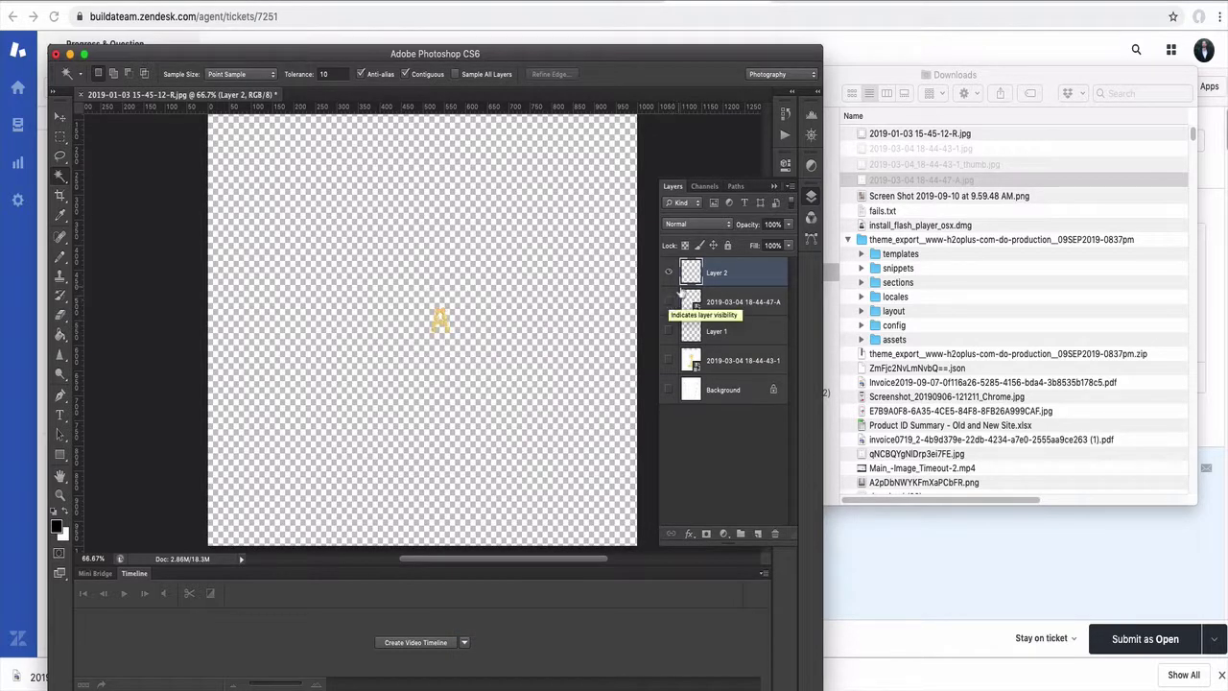
left_click(668, 361)
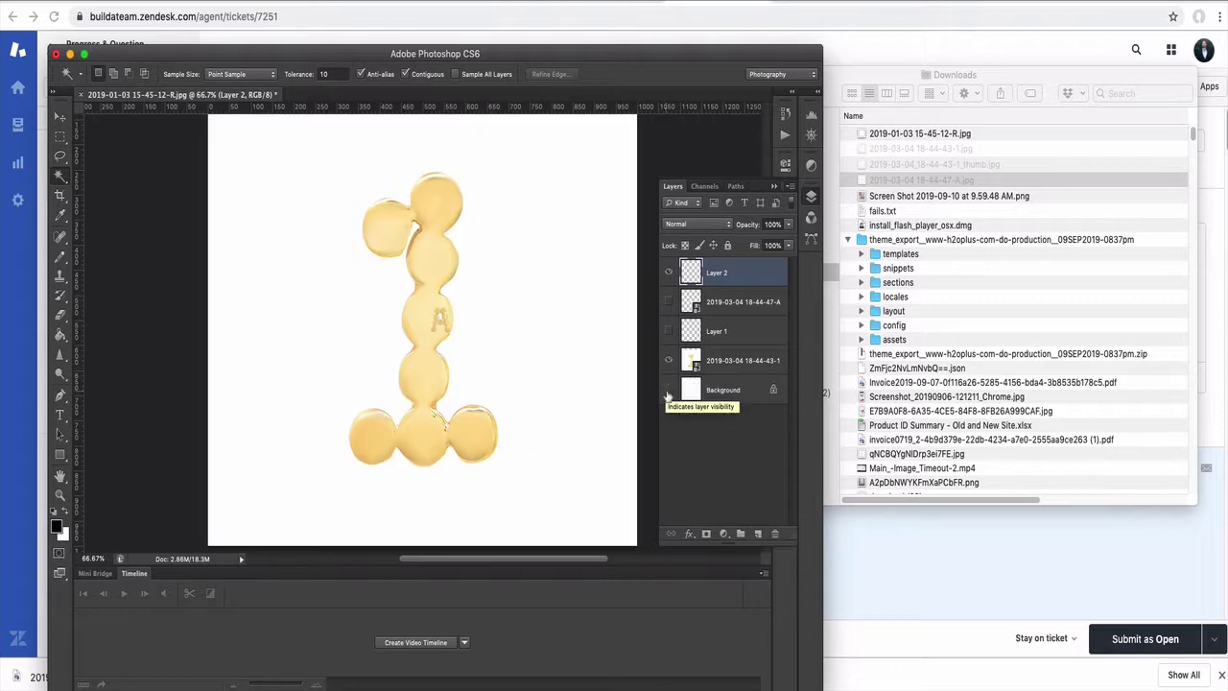
left_click(668, 390)
left_click(669, 360)
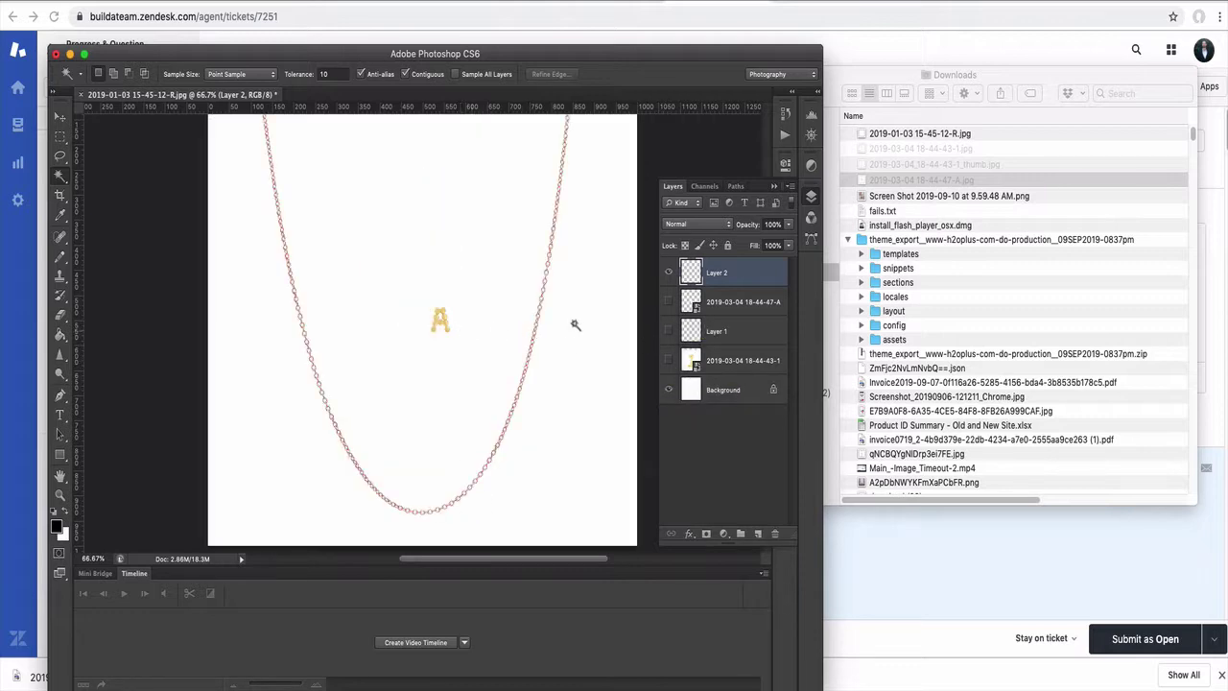
left_click(683, 306)
left_click(668, 331)
left_click(669, 303)
- Delete the original A and 1 photo layers
right_click(726, 305)
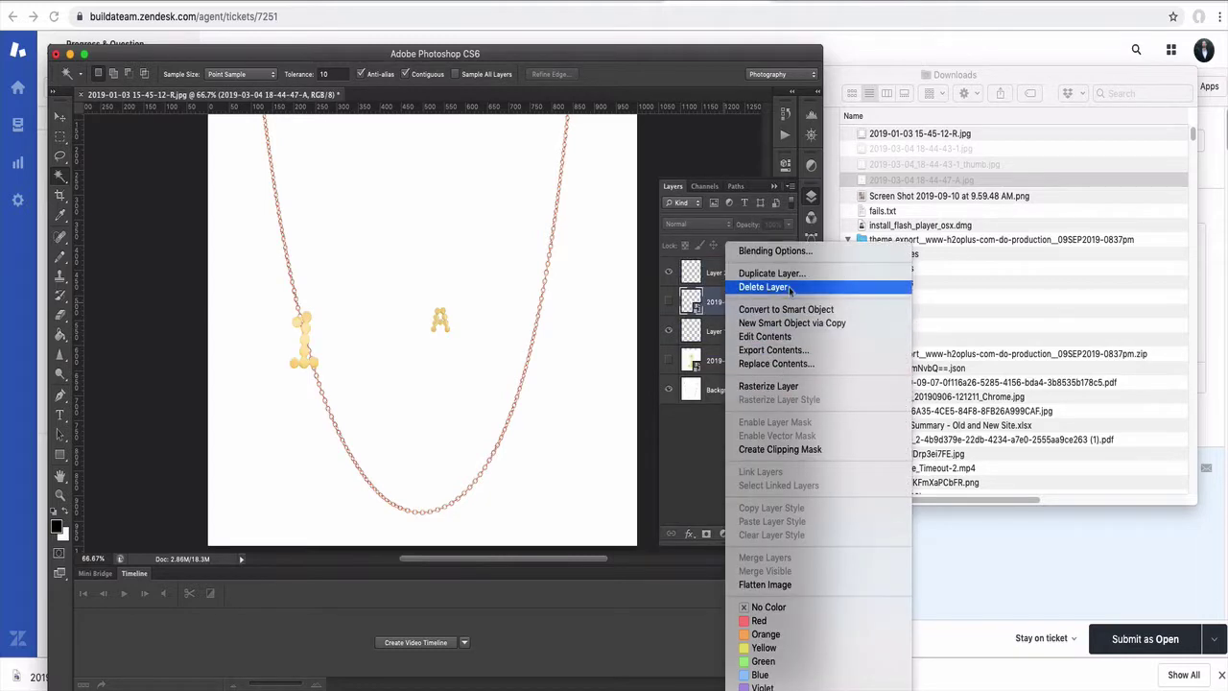
key("Escape")
key("Delete")
key("Return")
left_click(720, 331)
right_click(721, 334)
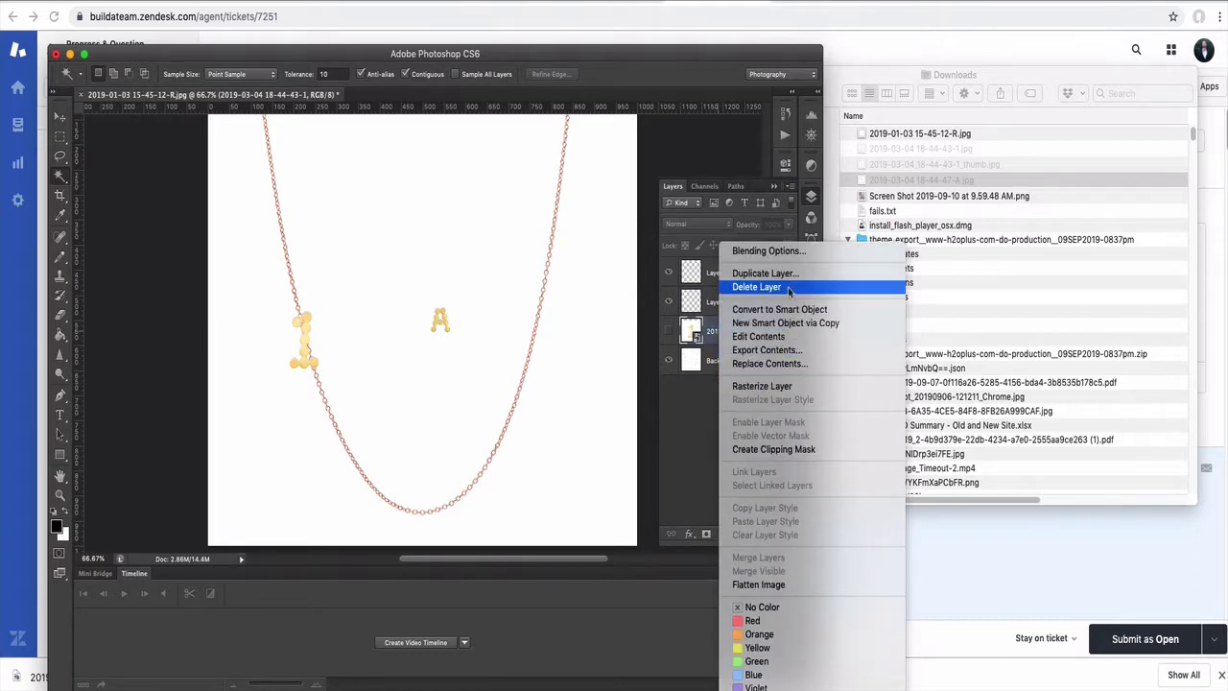
key("Escape")
key("Delete")
key("Return")
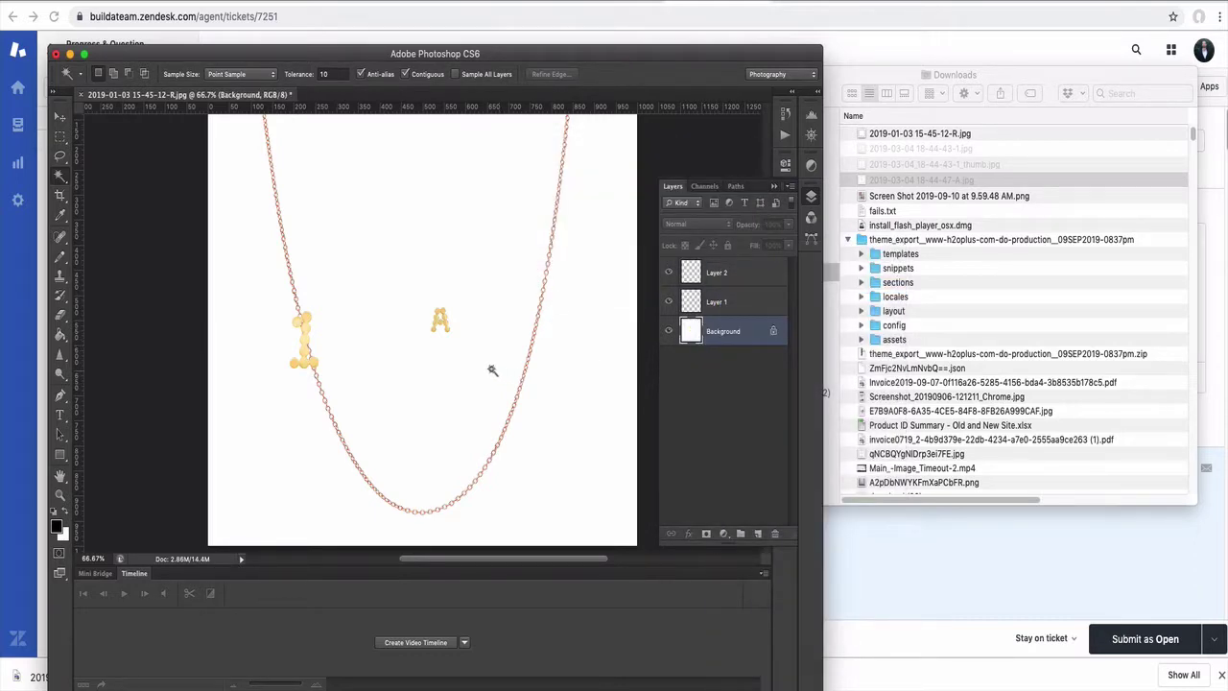
- Move the A onto the chain's left side and enlarge it with Free Transform
key("v")
left_click_drag(443, 323, 320, 355)
key("super+t")
key("Return")
left_click(377, 393)
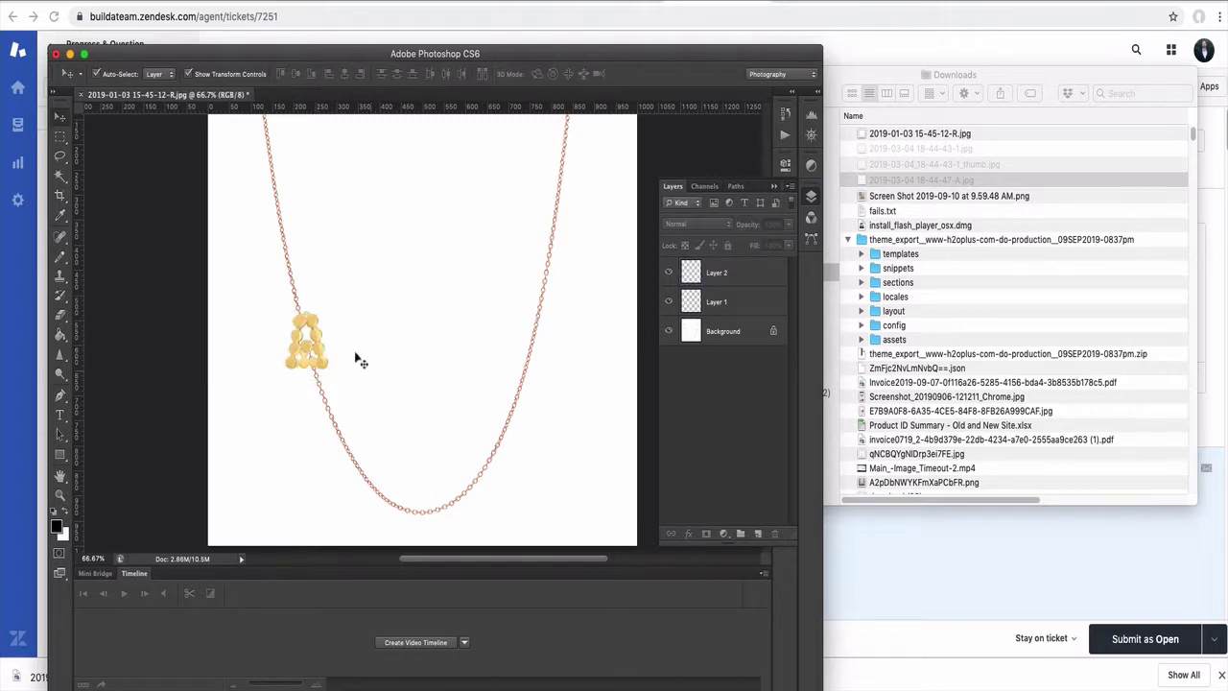
- Hide Layer 1 and the Background so only the A shows on transparency
left_click(669, 331)
left_click(669, 331)
left_click(670, 301)
left_click(670, 301)
left_click(668, 272)
left_click(669, 272)
left_click(691, 273)
left_click(690, 272)
left_click(669, 301)
left_click(669, 331)
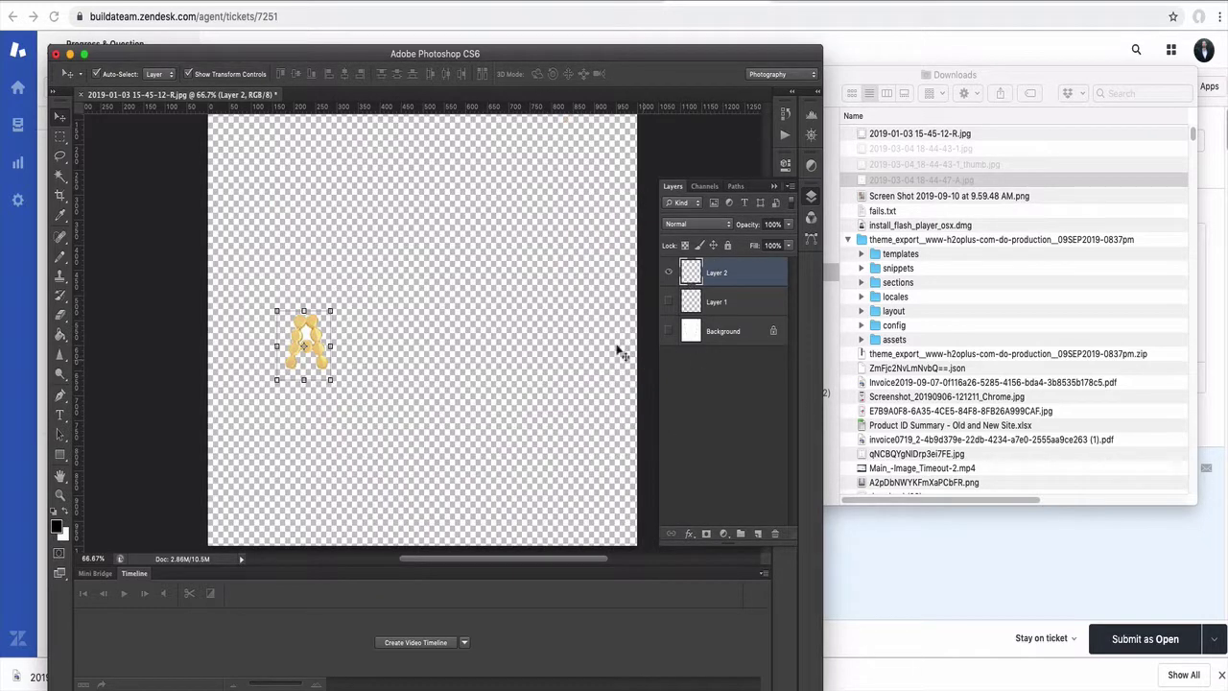
left_click(367, 365)
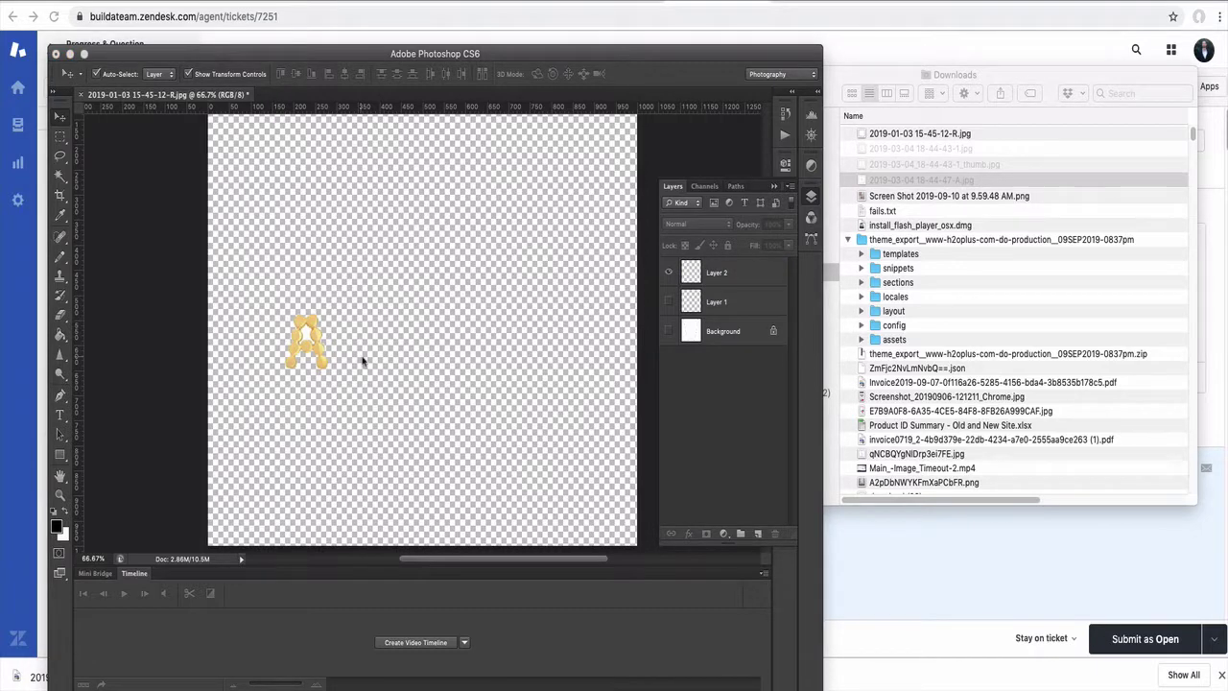
- In Save for Web, keep 1000 × 1000 px, zoom the preview out, and choose transparent PNG-24
key("super+alt+shift+s")
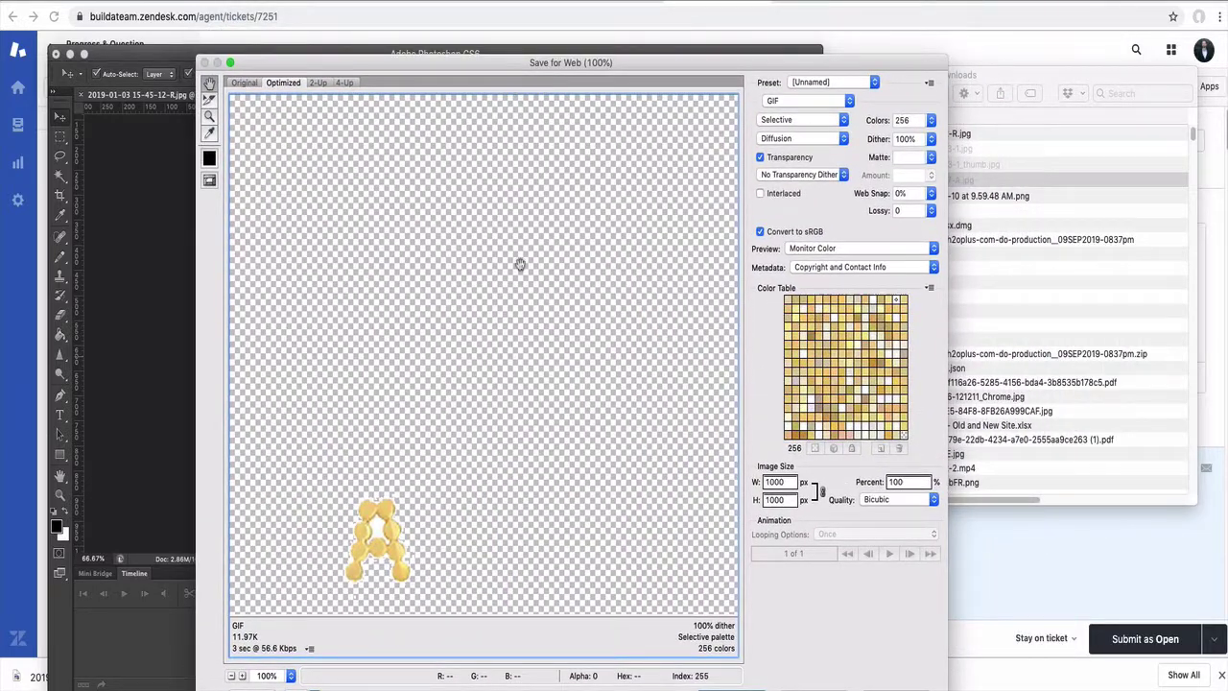
left_click(779, 482)
double_click(779, 481)
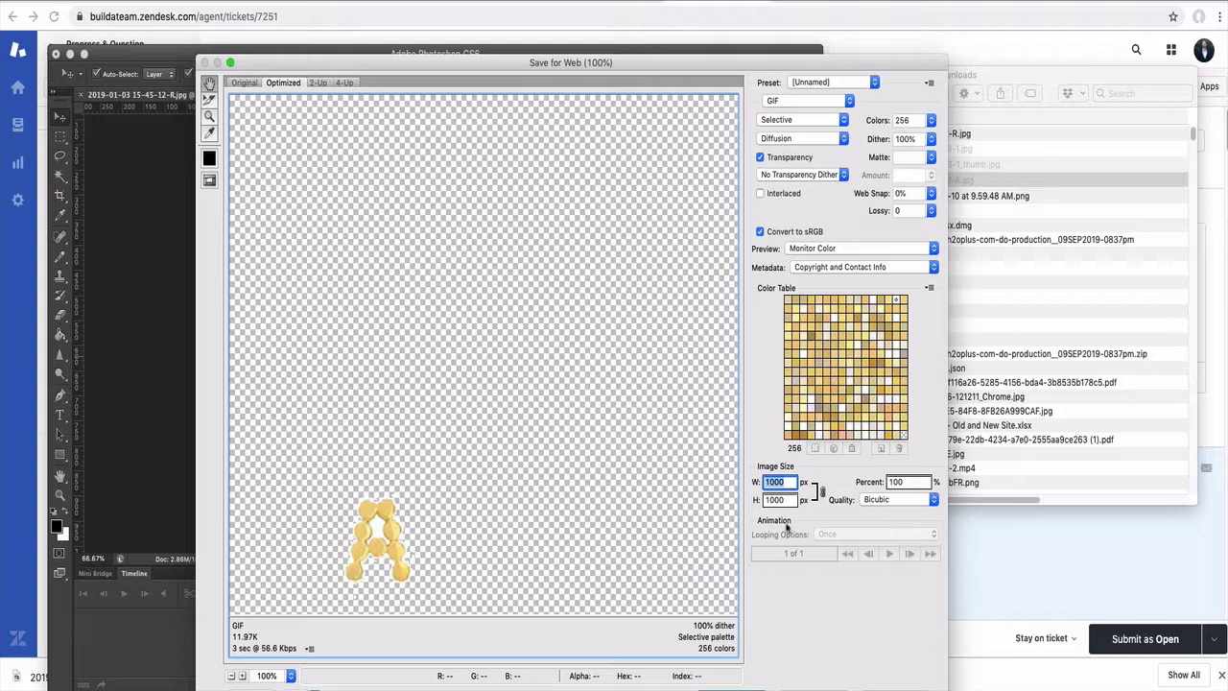
left_click(782, 500)
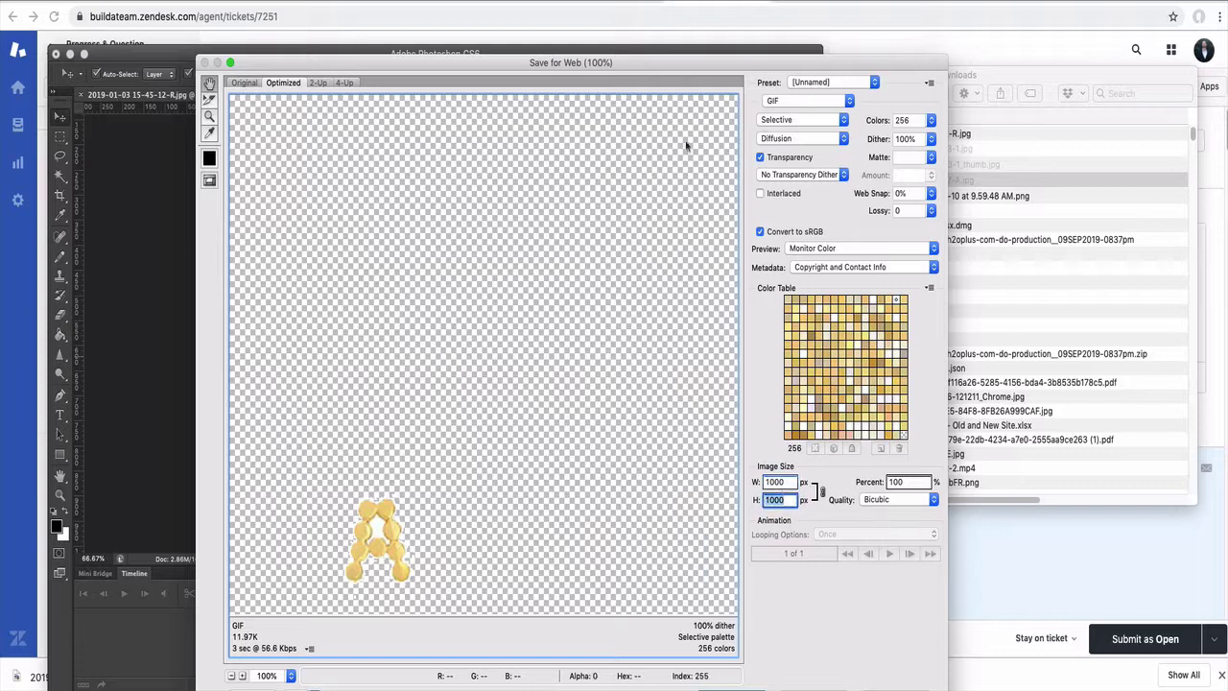
left_click(518, 284, "alt")
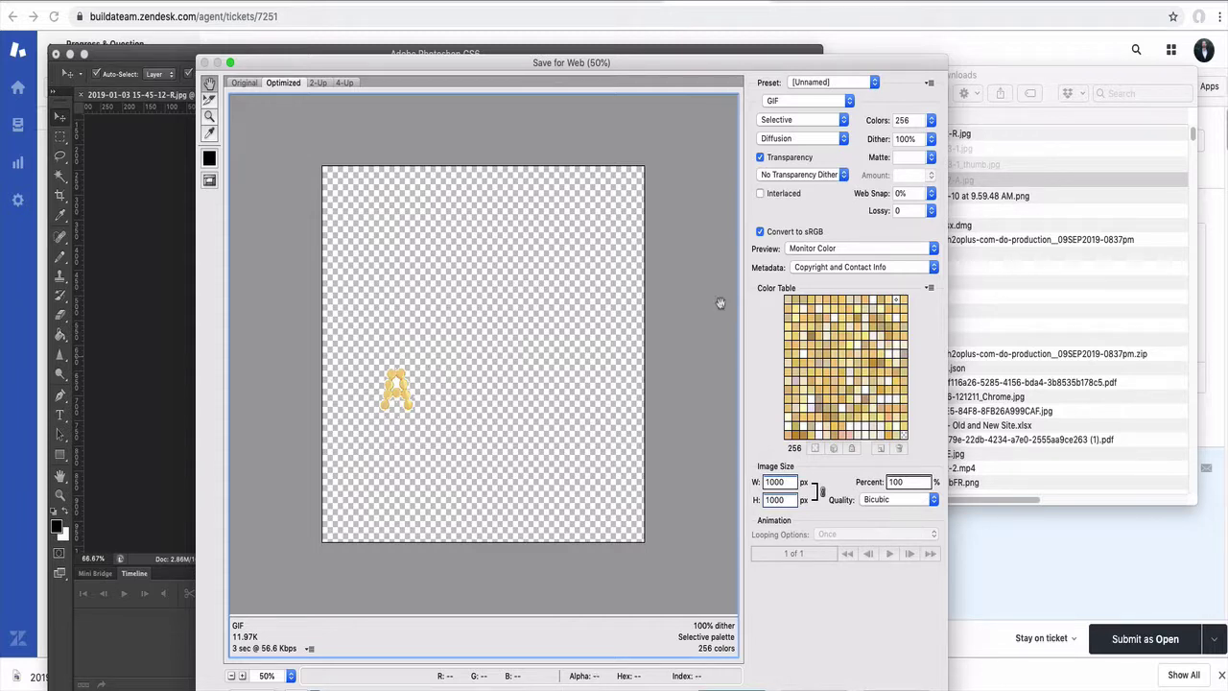
left_click(802, 102)
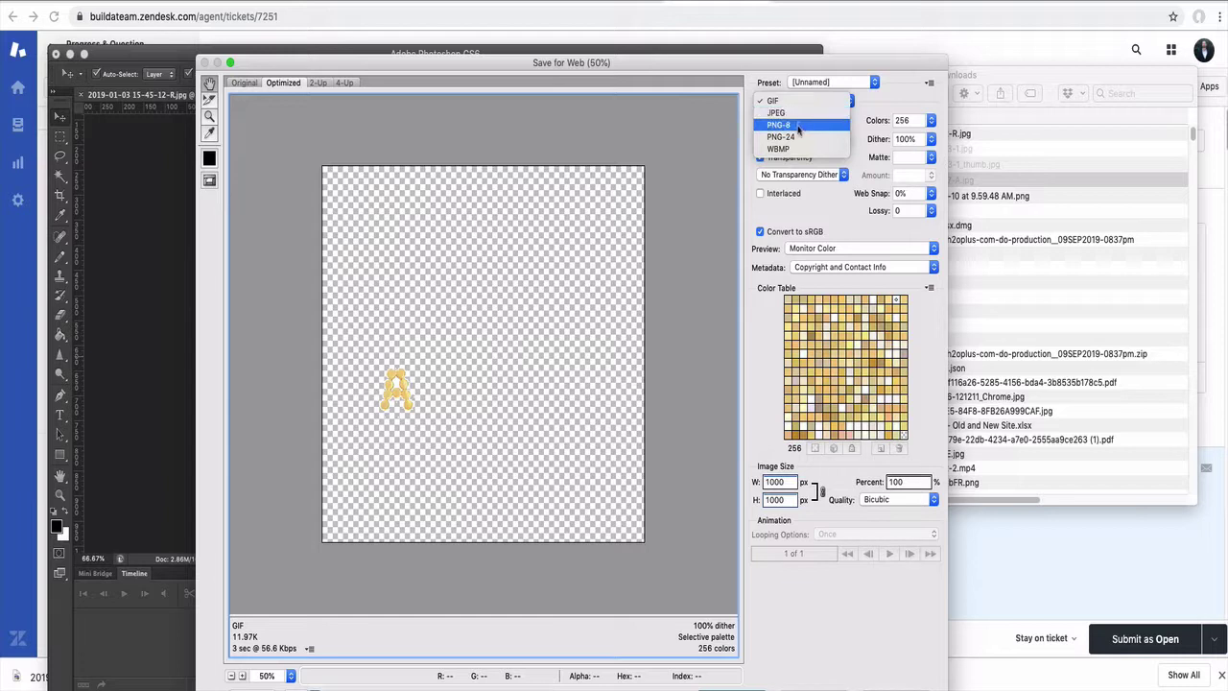
left_click(798, 139)
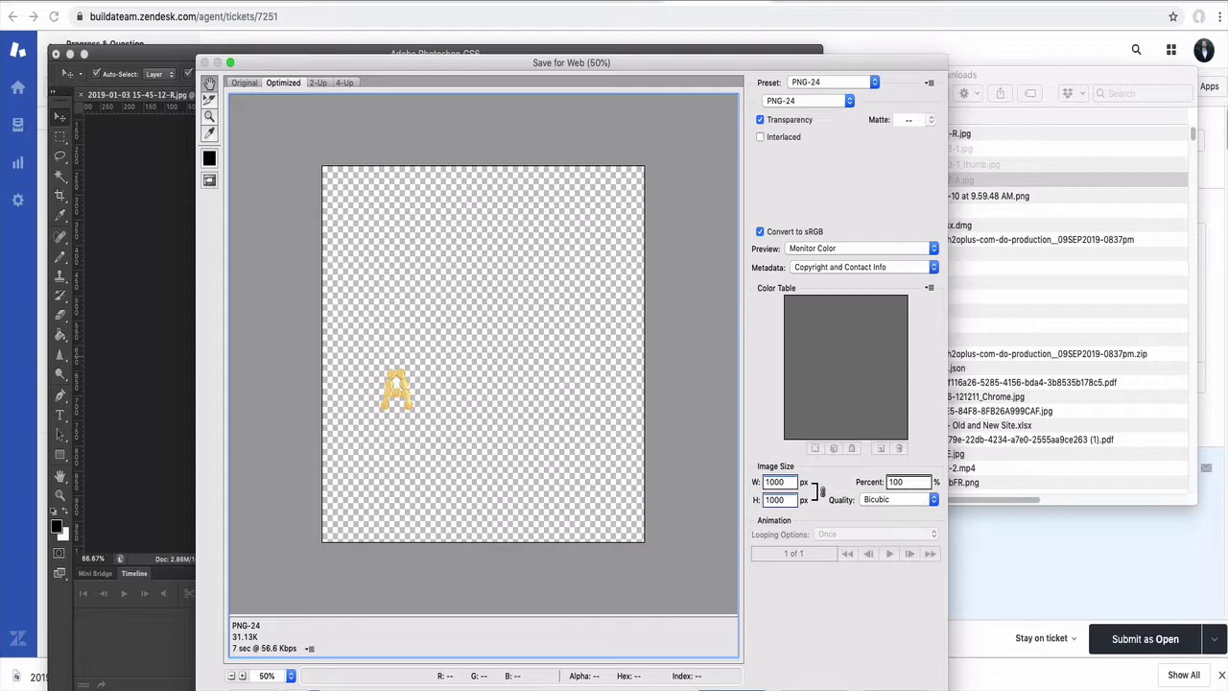
- Save the A PNG into new folders dana/position-1
key("Return")
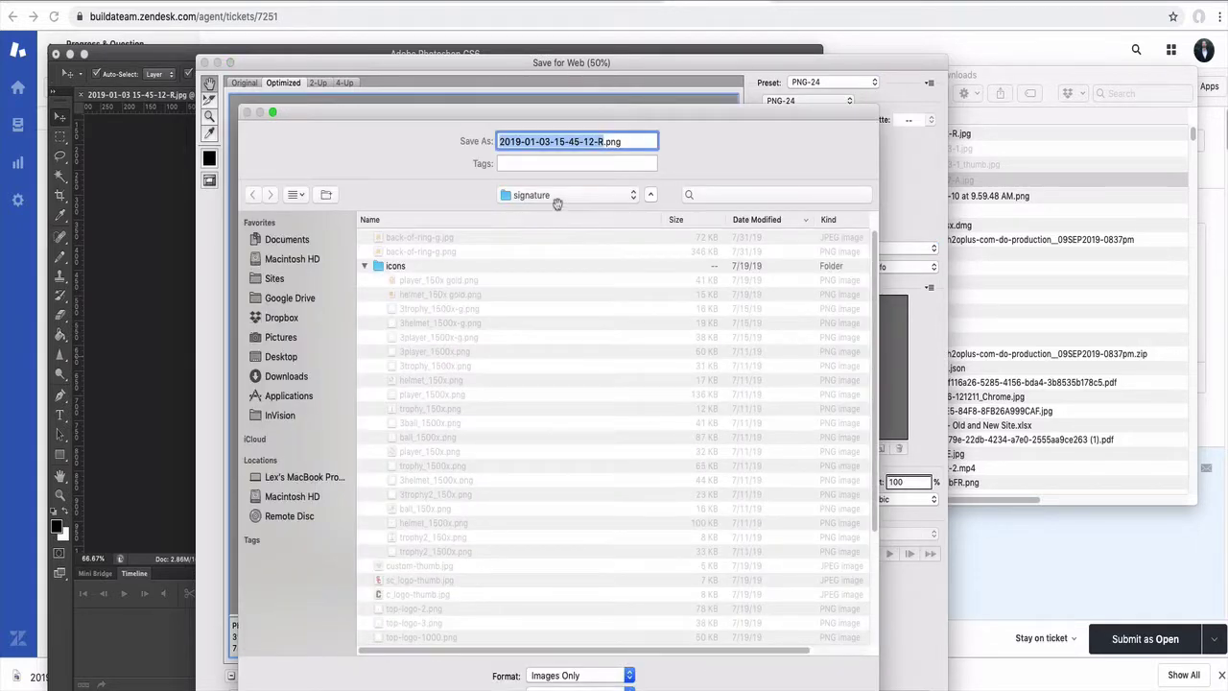
left_click(556, 200)
key("Escape")
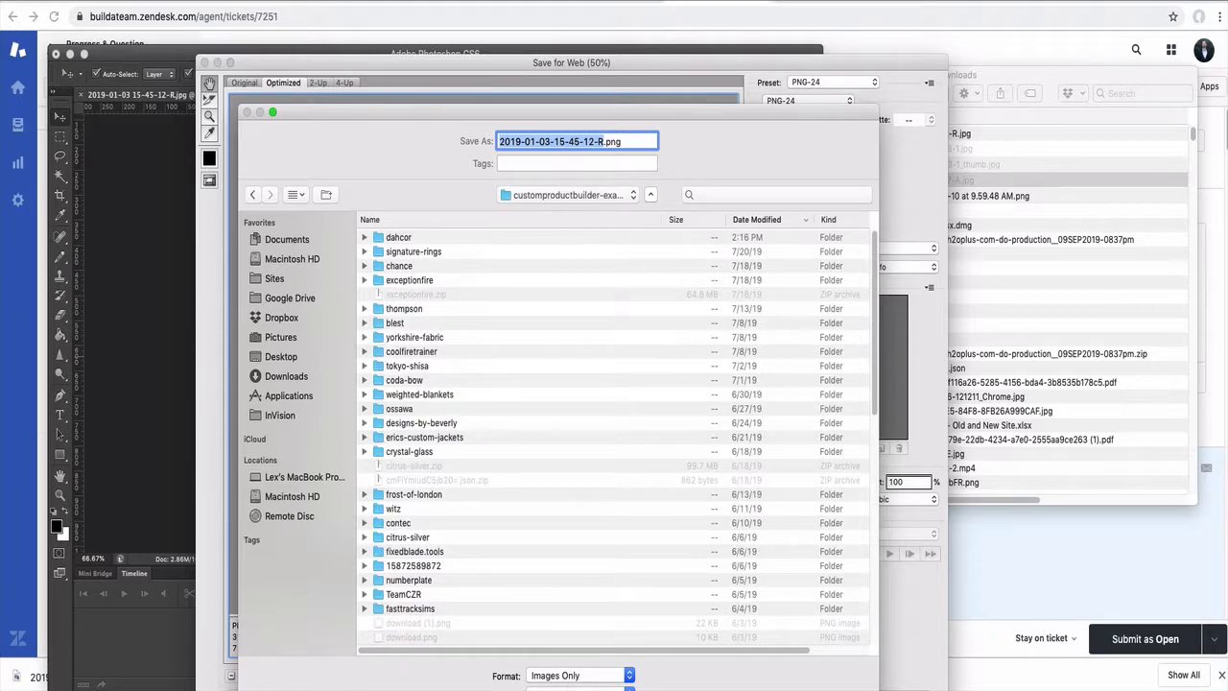
key("super+shift+n")
type("dana")
key("Return")
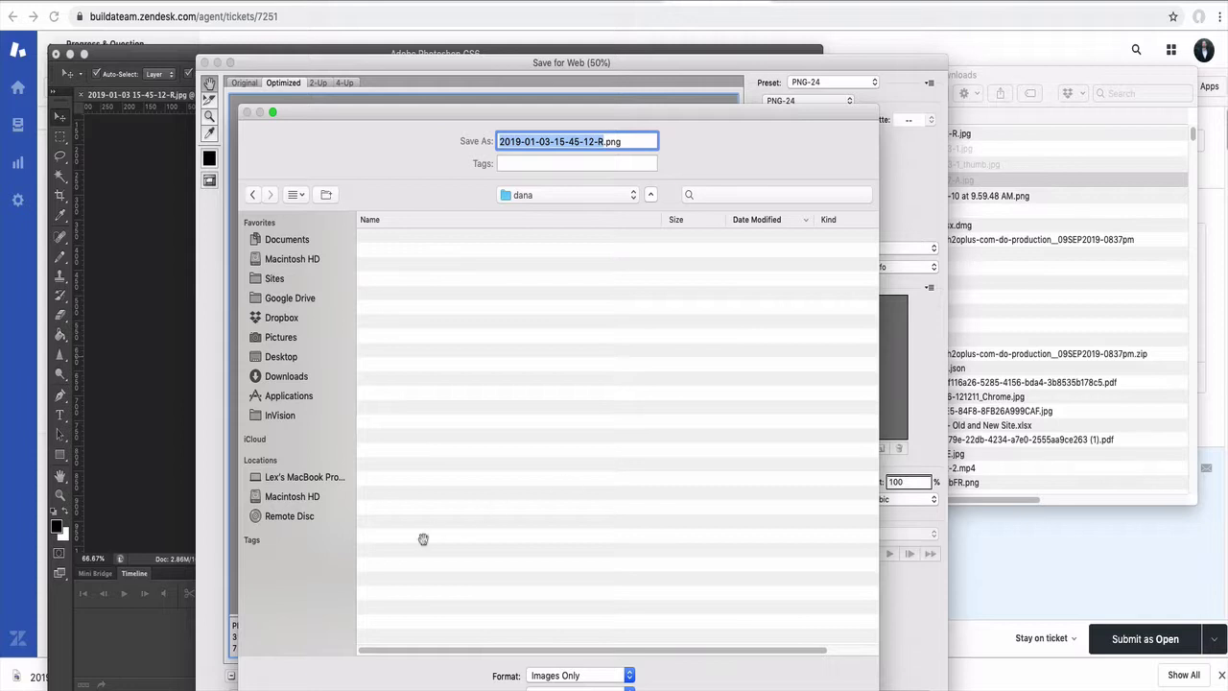
key("super+shift+n")
type("group-1")
key("super+a")
type("po")
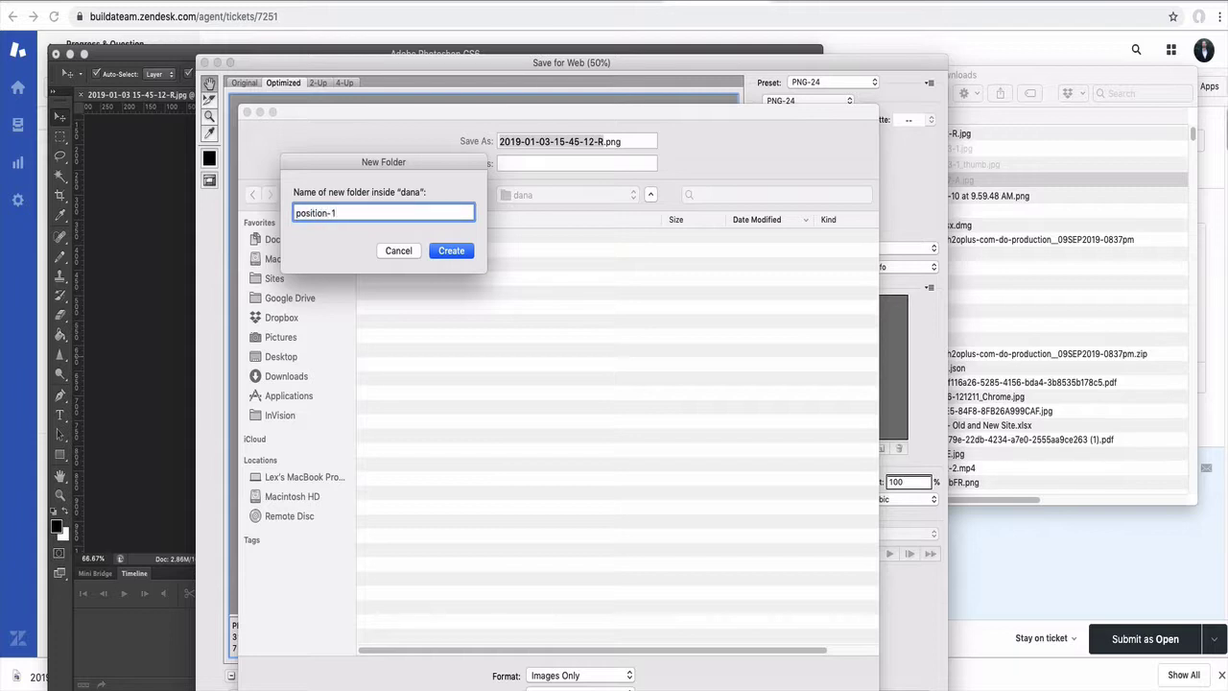
left_click(450, 250)
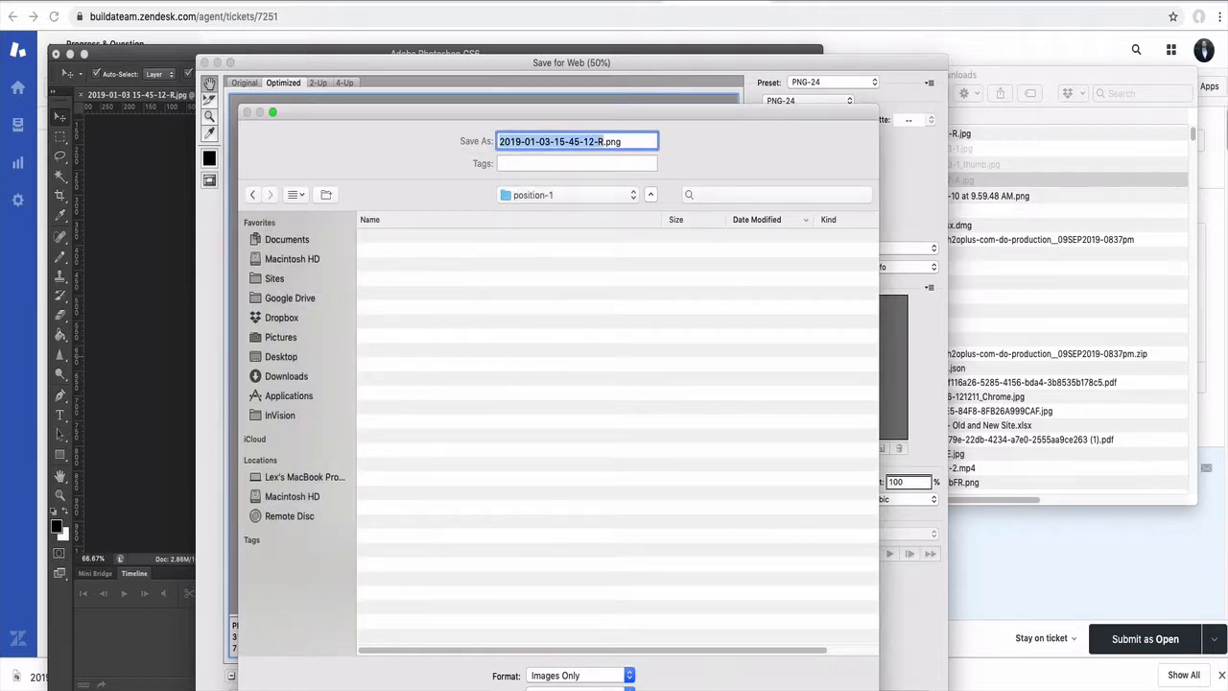
key("Return")
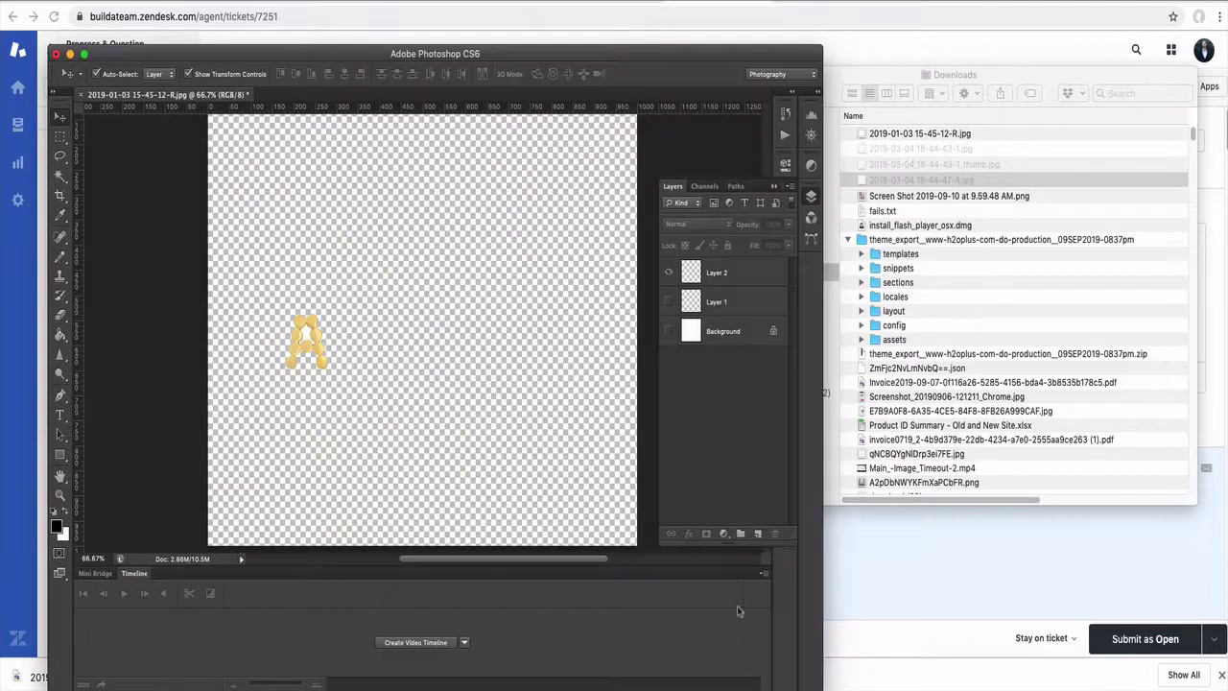
- Show only the 1 charm and save it for web as a PNG named 1
left_click(669, 272)
left_click(669, 301)
key("super+alt+shift+s")
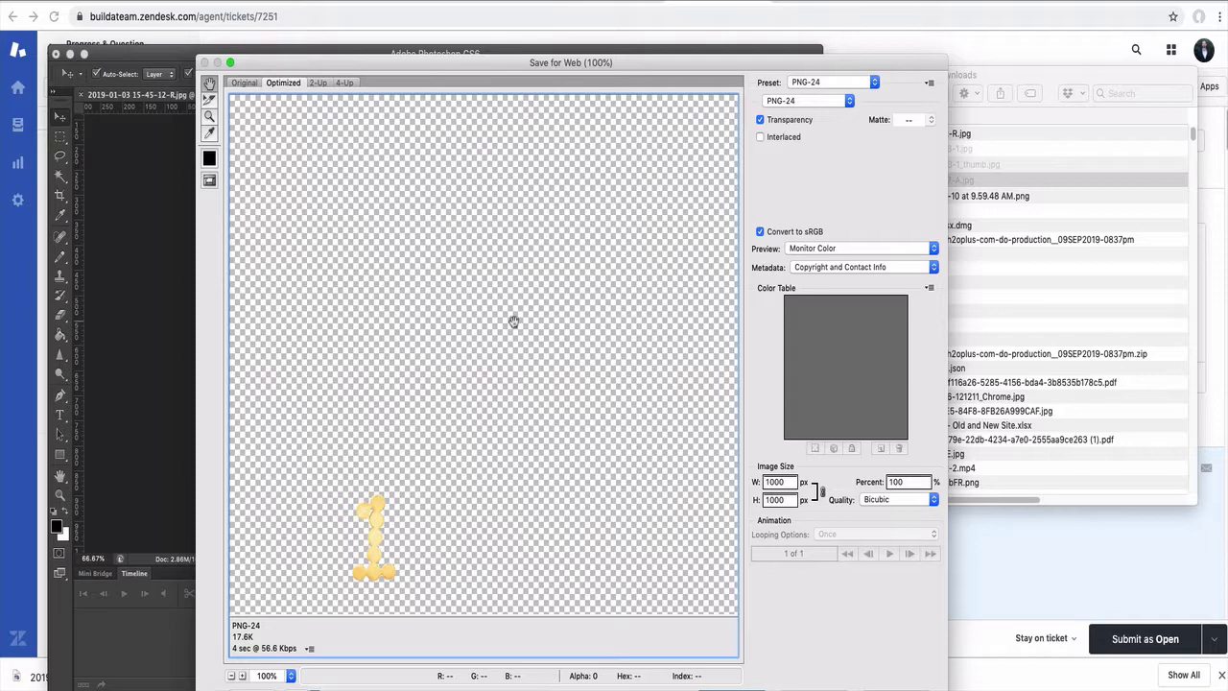
key("Return")
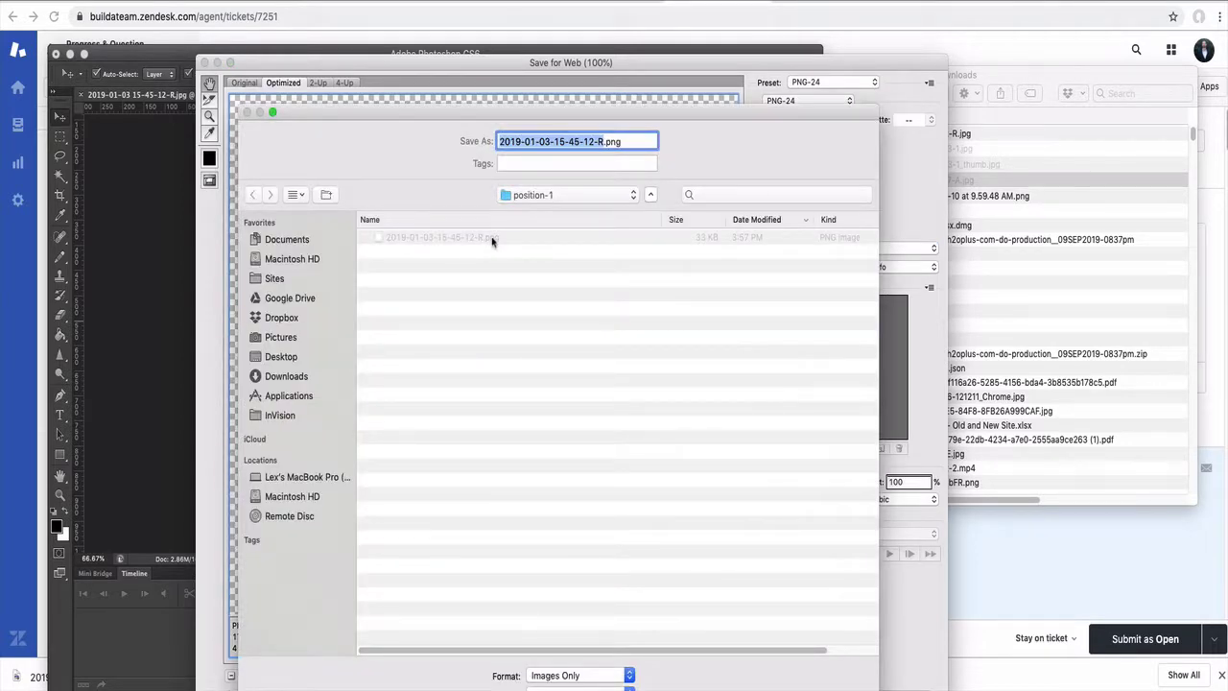
triple_click(606, 142)
left_click(605, 142)
key("super+a")
key("BackSpace")
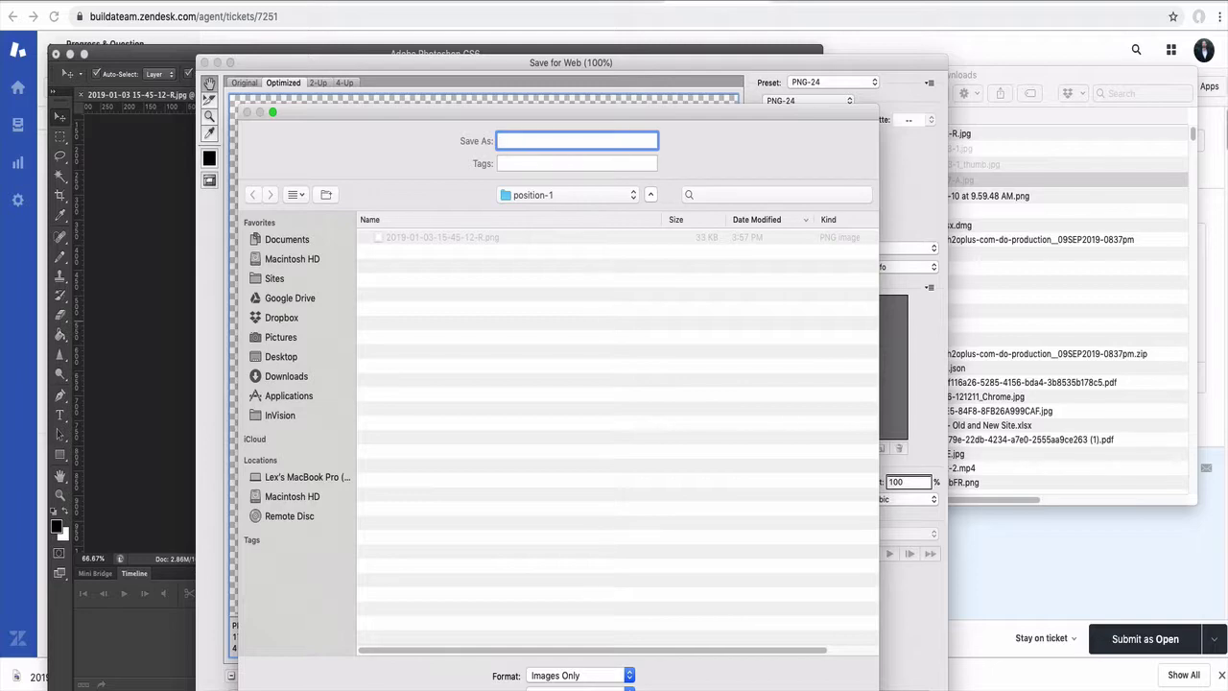
key("Return")
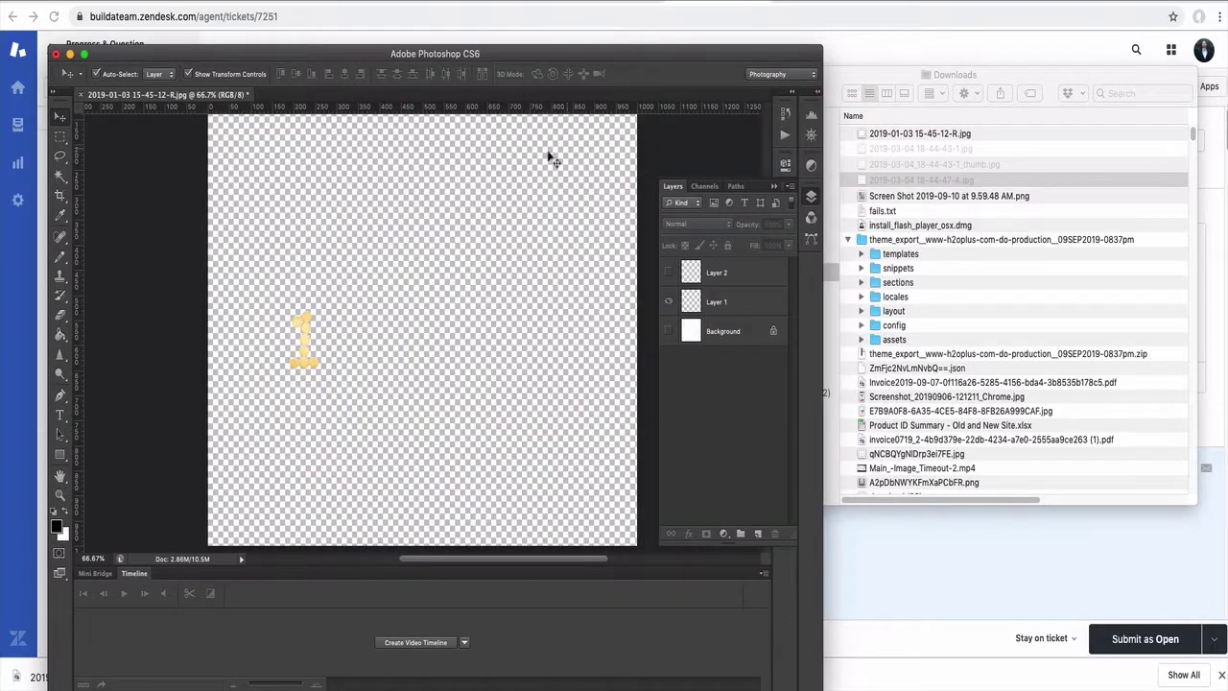
- Show both charms over the necklace and move them together to the chain's bottom centre
left_click(669, 301)
left_click(669, 331)
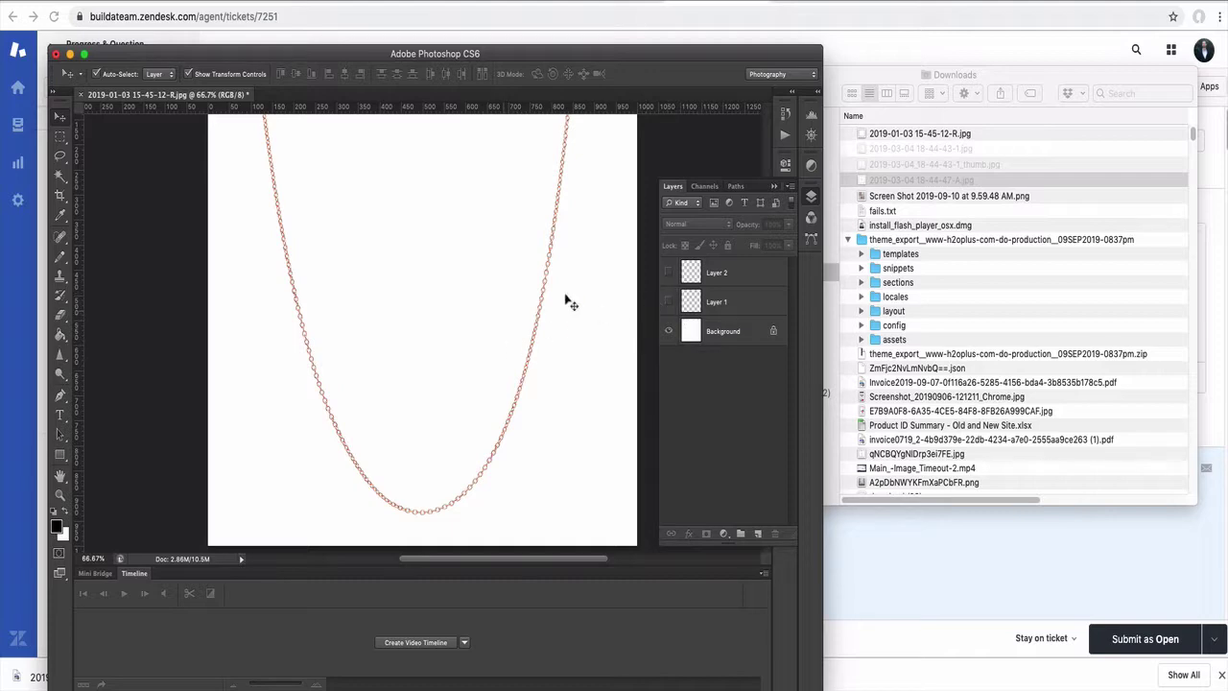
left_click(668, 331)
left_click(669, 301)
left_click(669, 272)
left_click(668, 331)
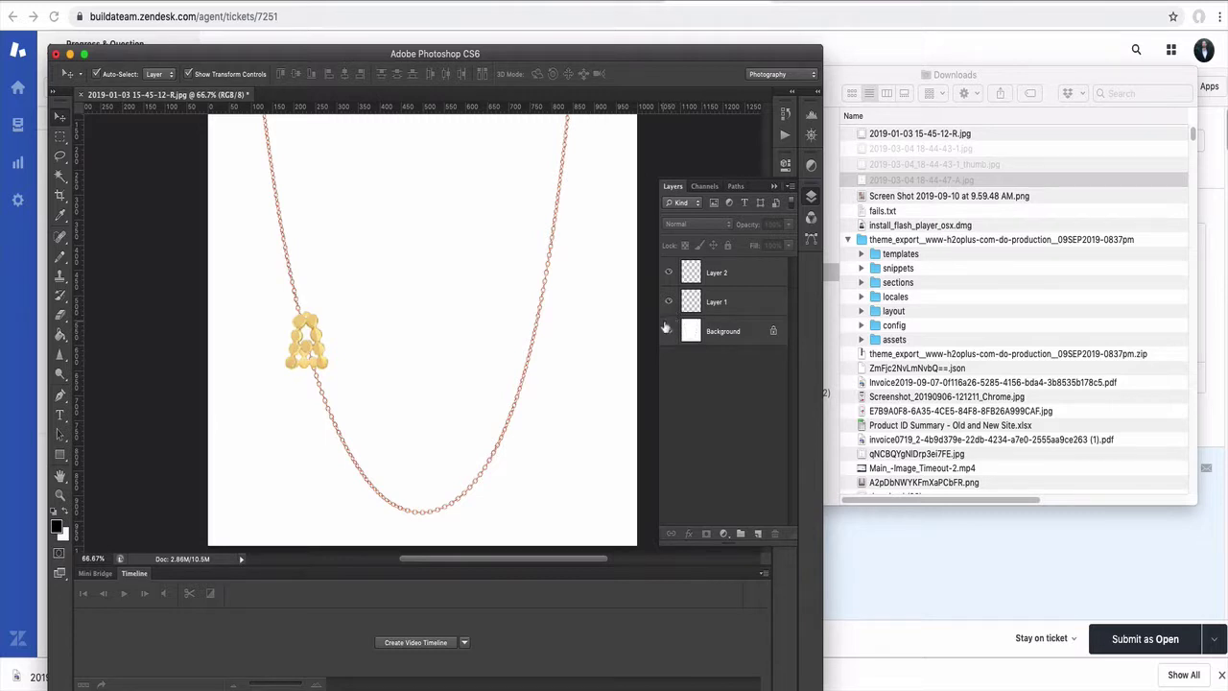
left_click(692, 301)
left_click(710, 275, "shift")
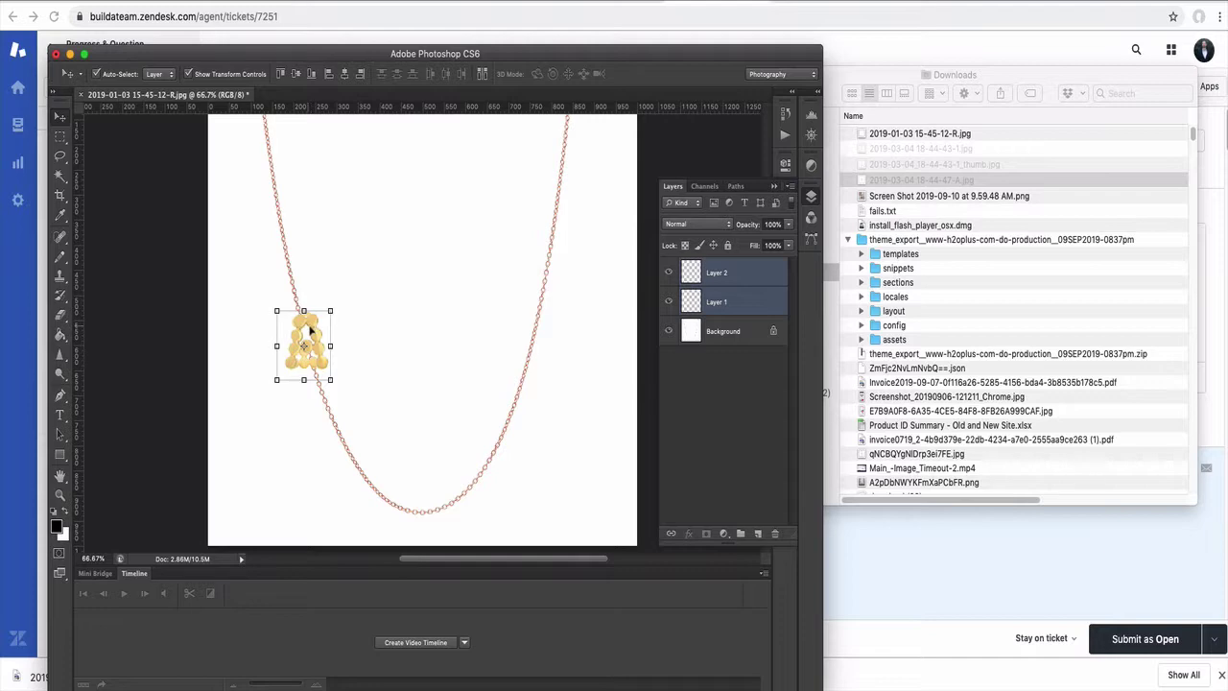
left_click_drag(309, 331, 424, 494)
- Hide the necklace background and the 1, leaving only the A charm visible
left_click(669, 331)
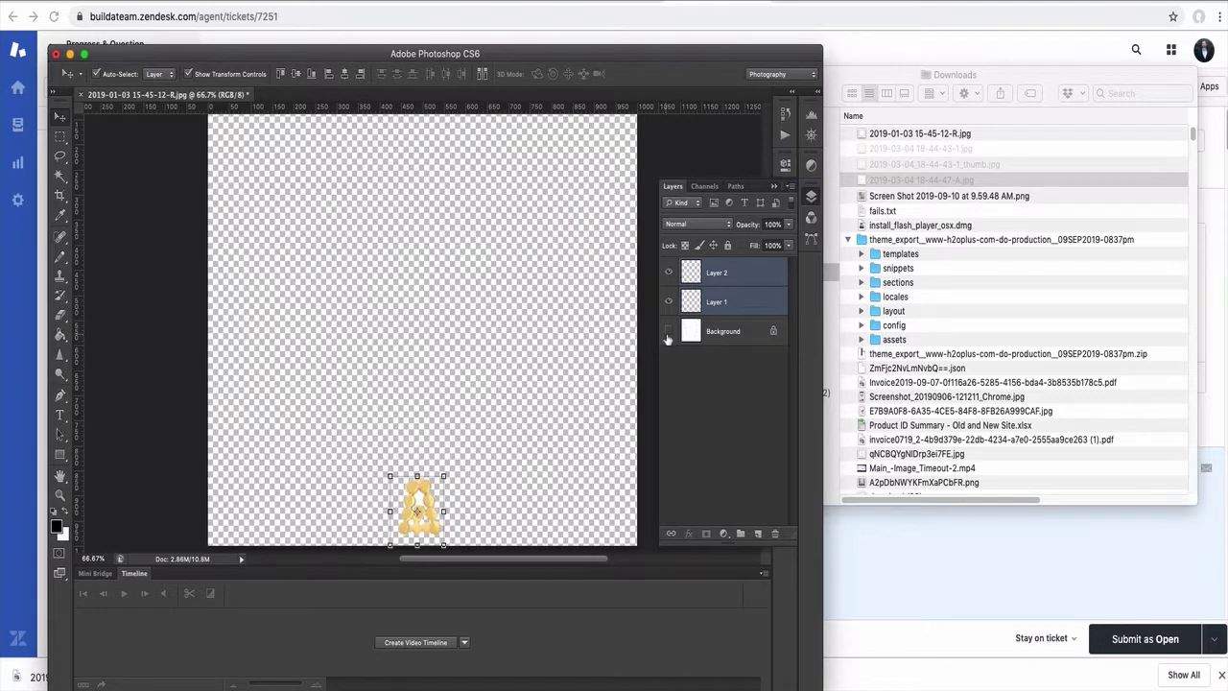
left_click(668, 301)
left_click(669, 272)
left_click(697, 389)
left_click(668, 301)
left_click(669, 272)
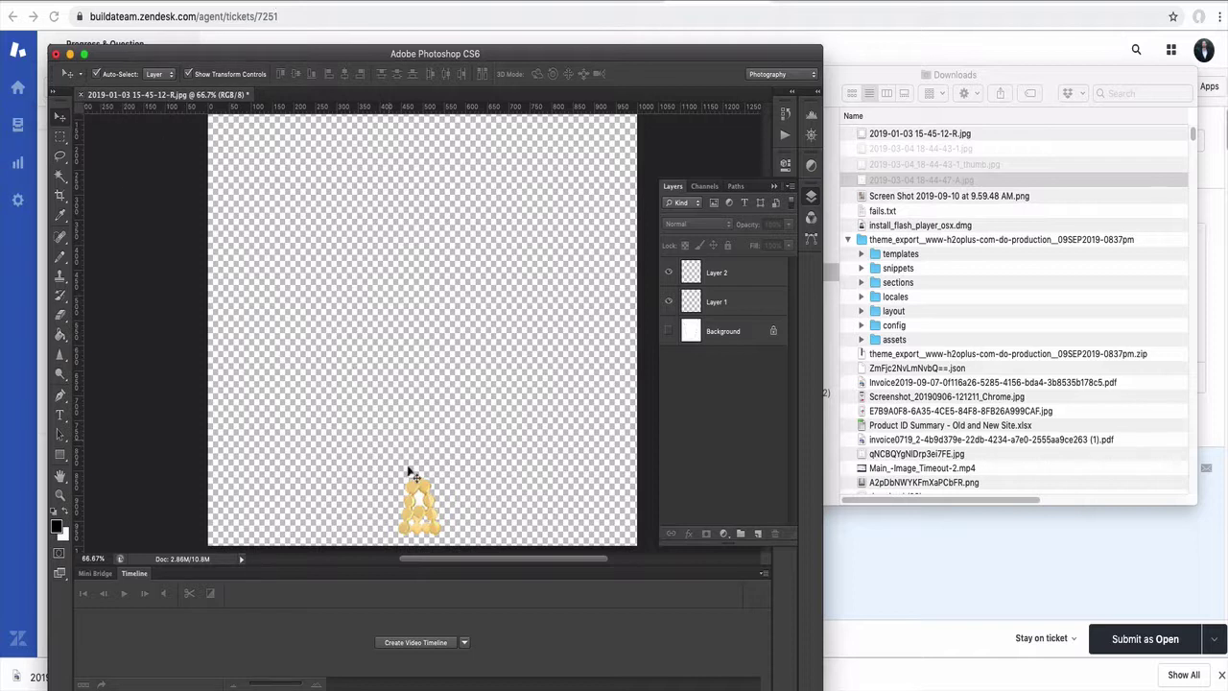
left_click(669, 301)
- Hide the A charm layer and open the sub-shop.com lettered-collars demo in a new tab
left_click(669, 278)
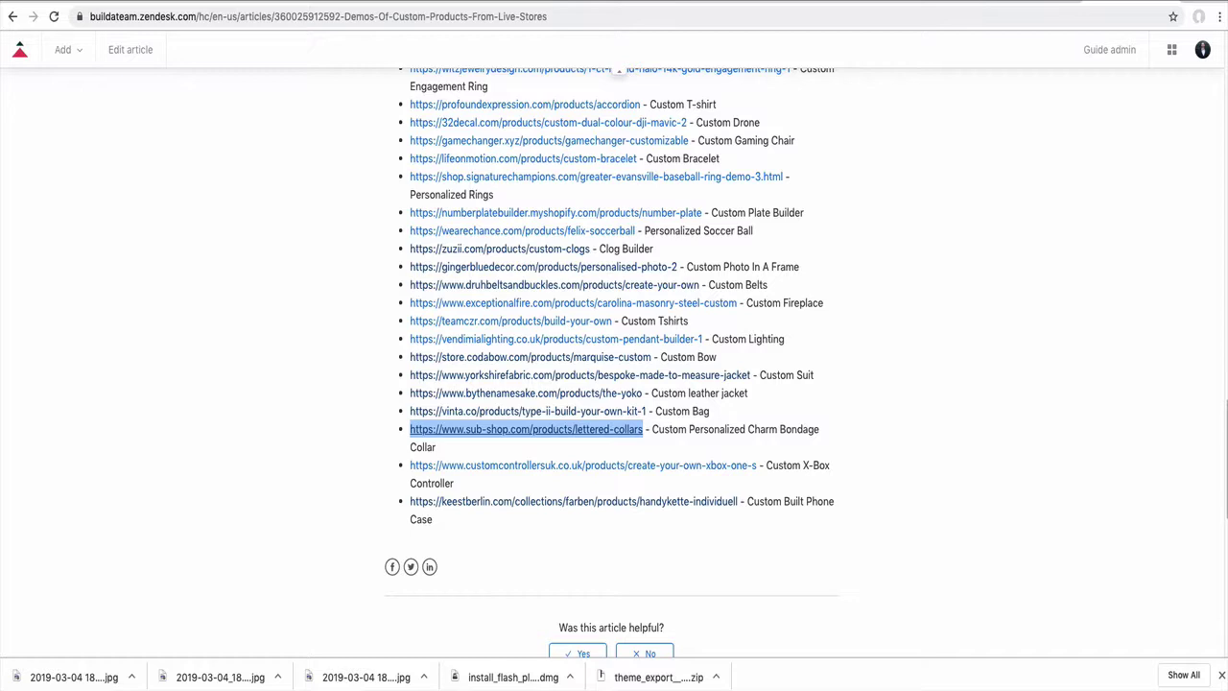
right_click(540, 431)
left_click(581, 435)
- Search the article for 'rory' and open the roryashton.com custom circle necklace demo
scroll(674, 274, "up", 5)
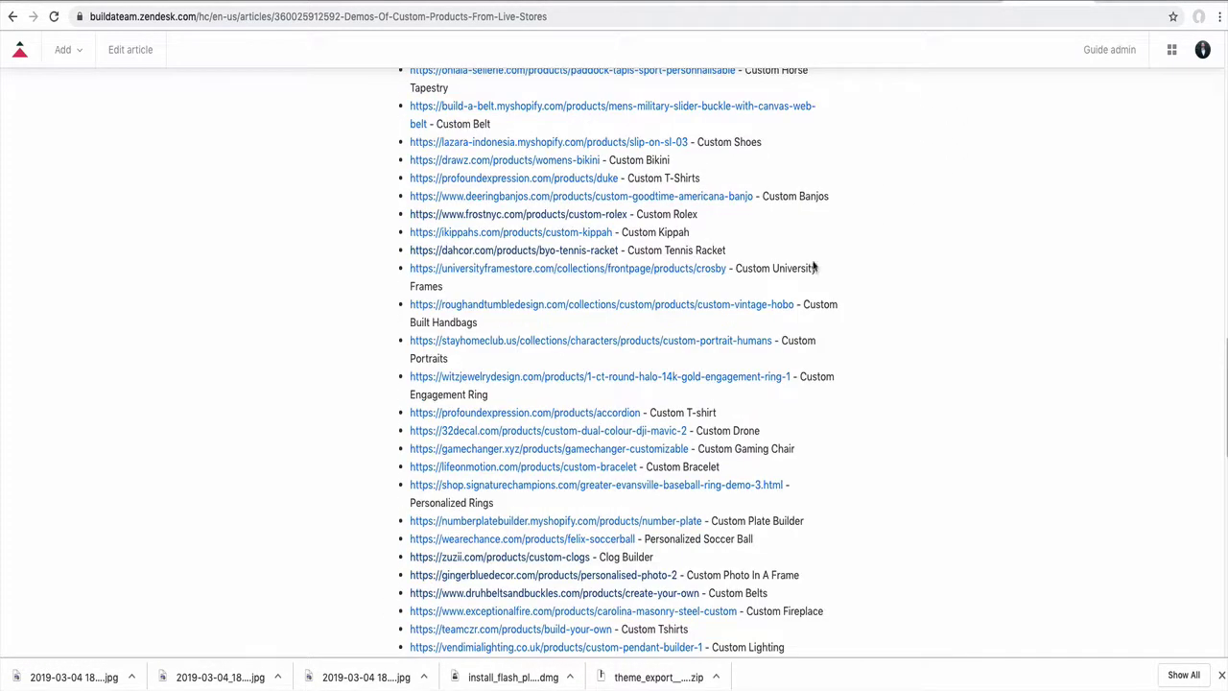
scroll(862, 269, "up", 1)
key("super+f")
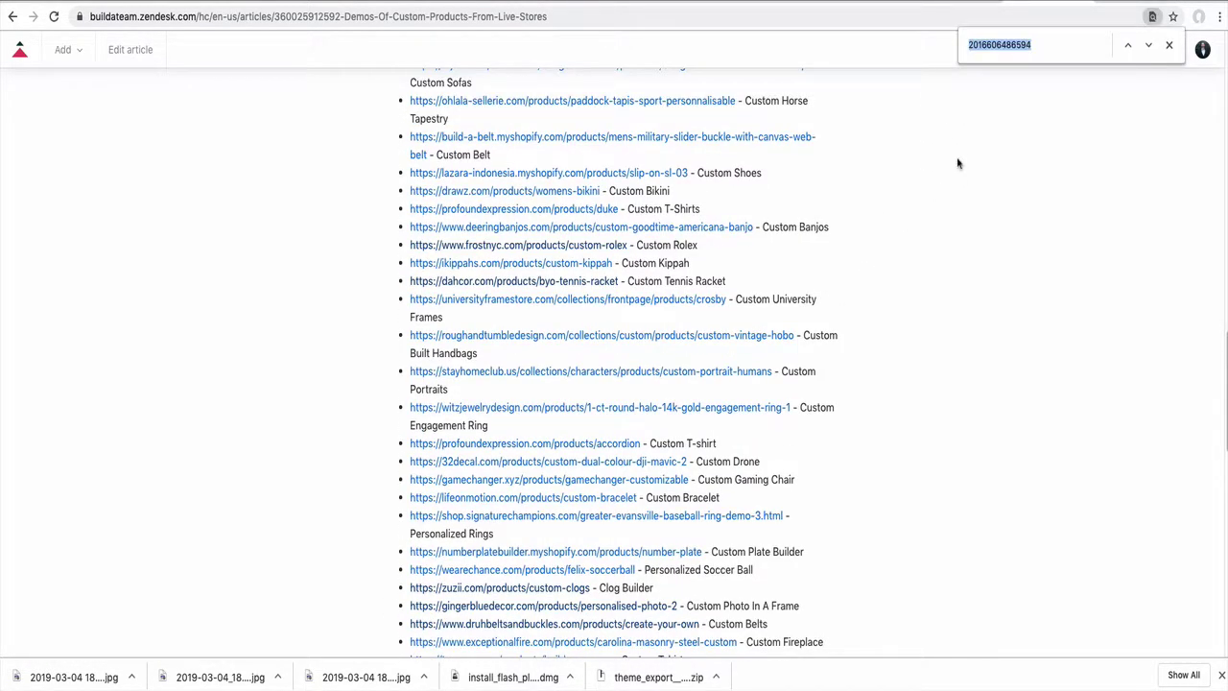
type("rory")
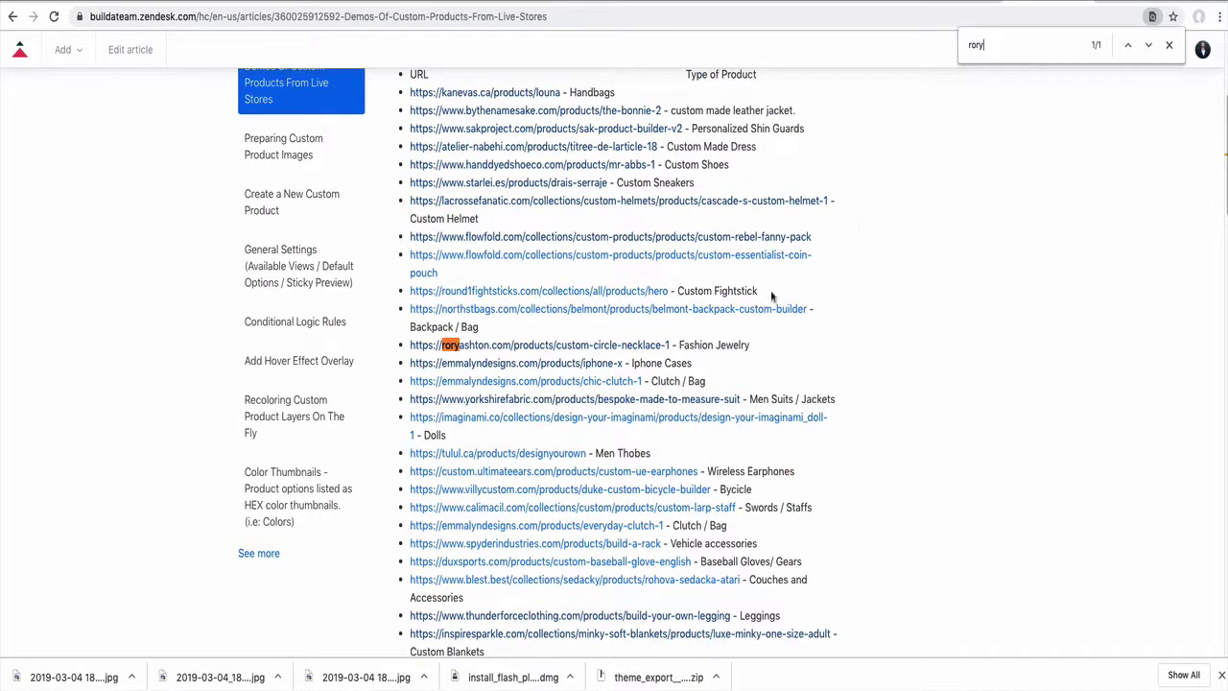
right_click(623, 344)
left_click(705, 443)
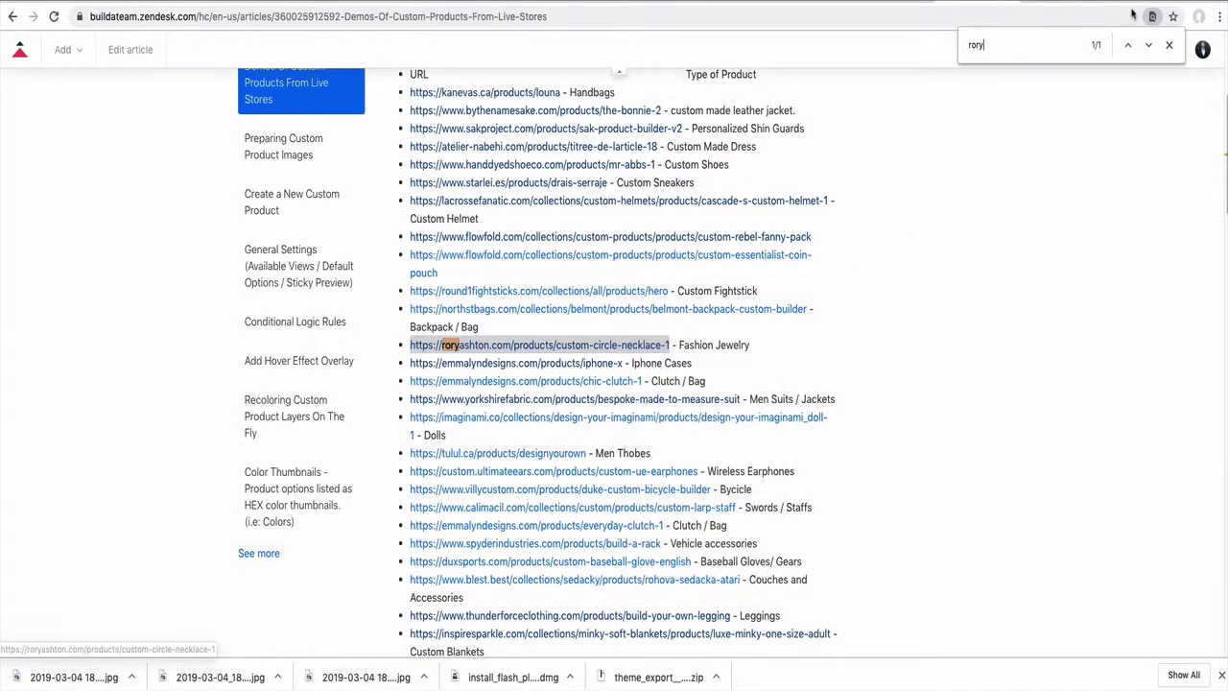
key("Return")
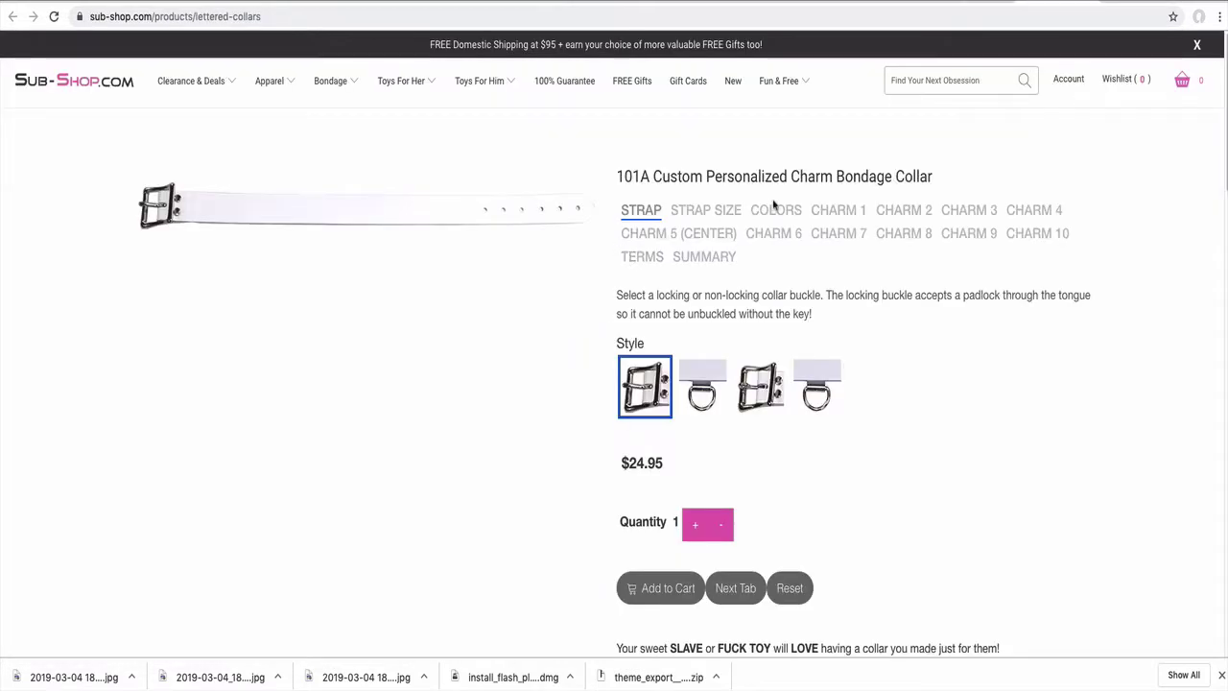
- Choose E, F and G as charms 1 to 3 on the collar
left_click(779, 208)
left_click(844, 219)
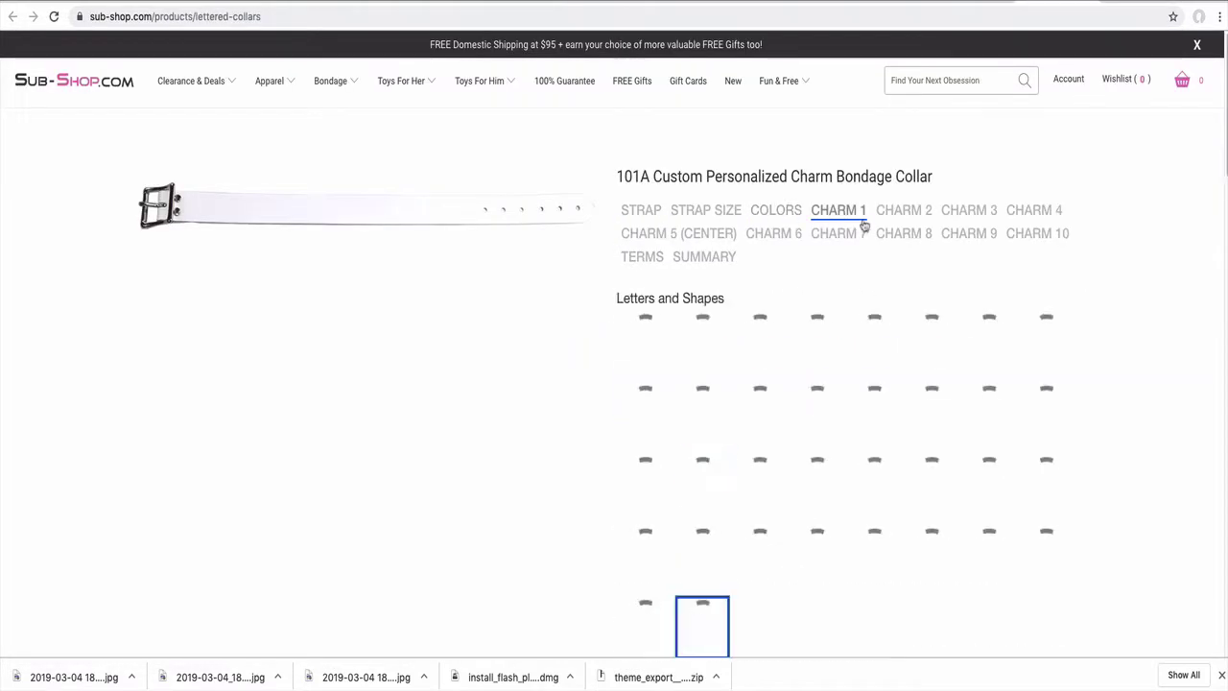
left_click(873, 340)
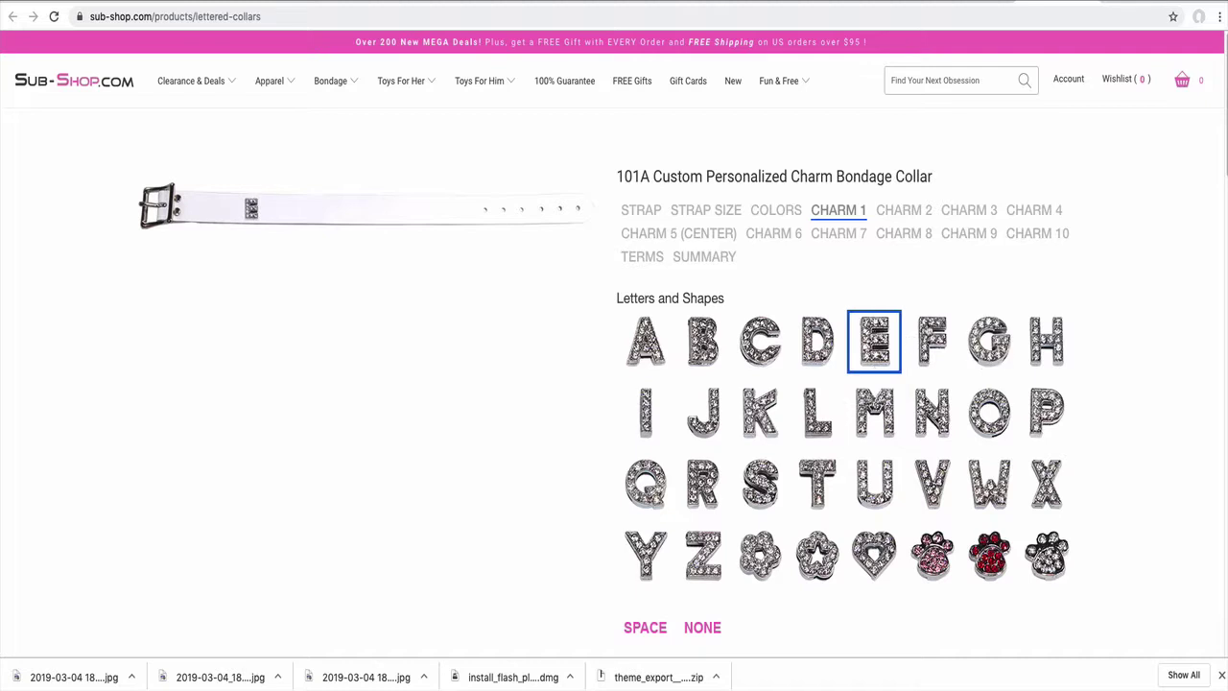
left_click(910, 207)
left_click(932, 341)
left_click(965, 211)
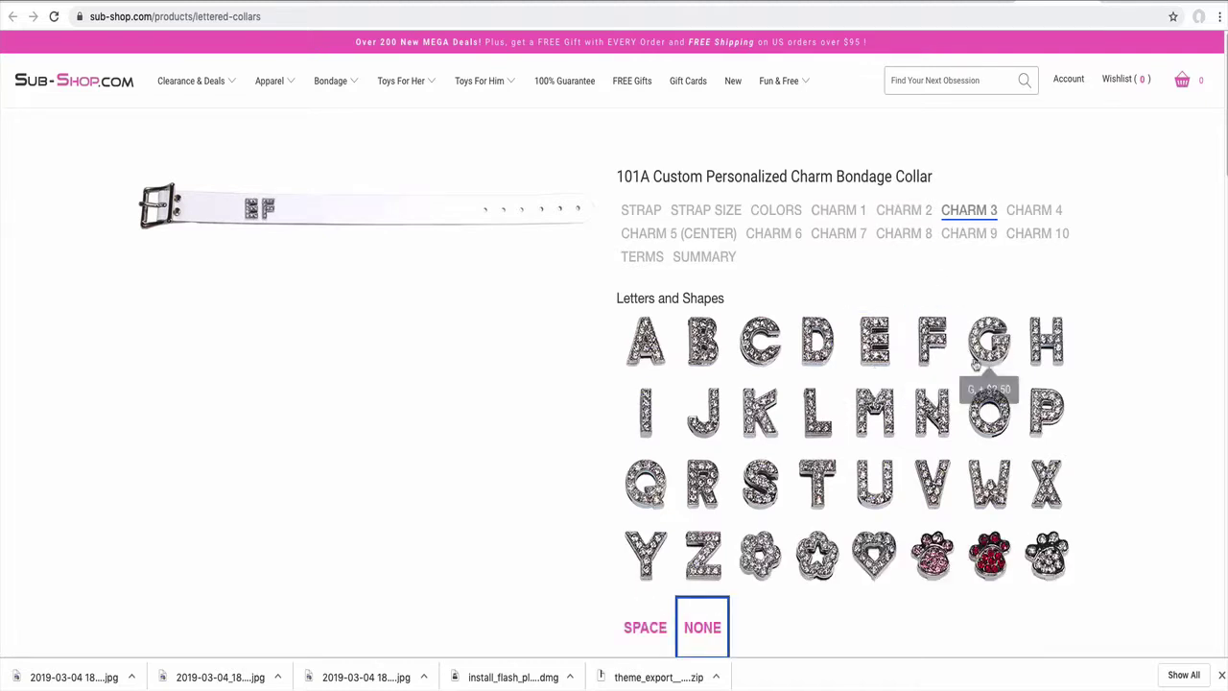
left_click(986, 362)
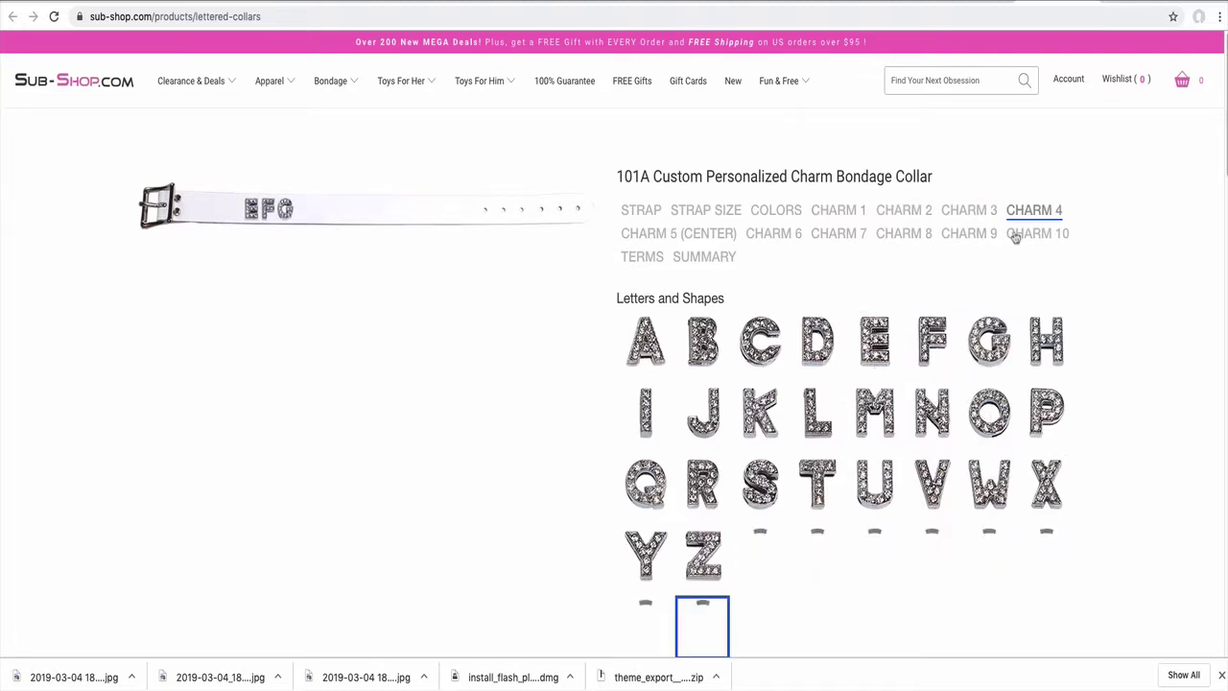
- Try N, NONE and SPACE as the fourth charm, finishing with a heart
left_click(928, 408)
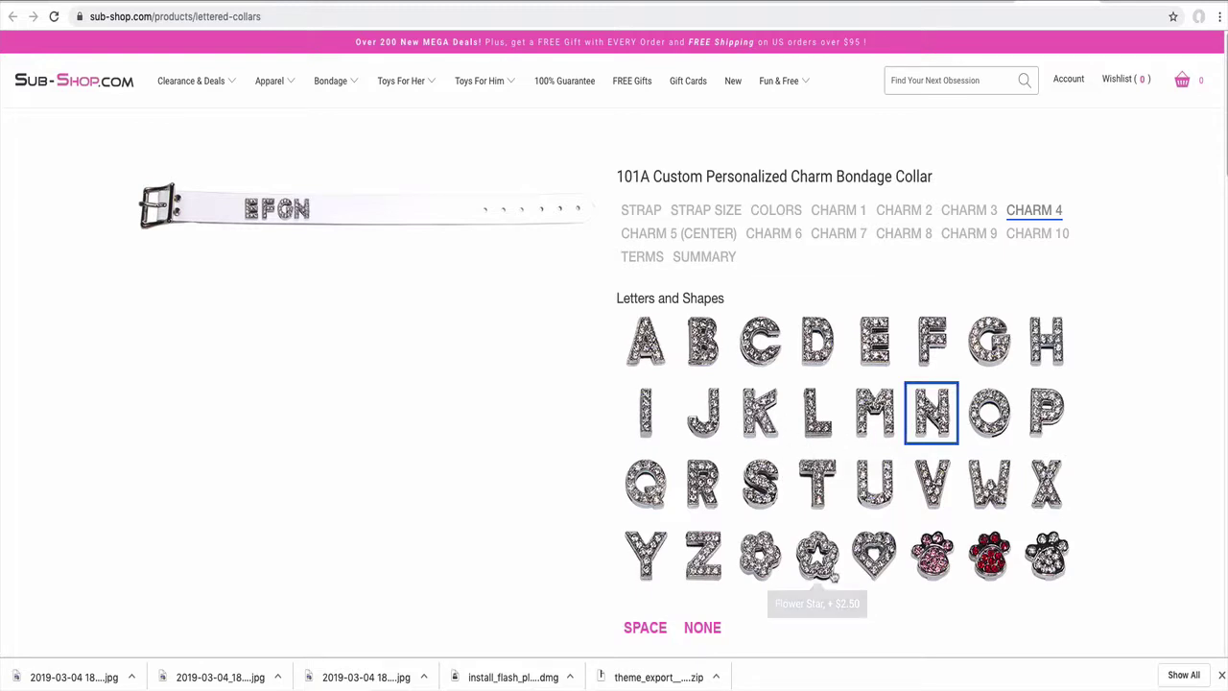
left_click(702, 628)
left_click(648, 633)
left_click(873, 559)
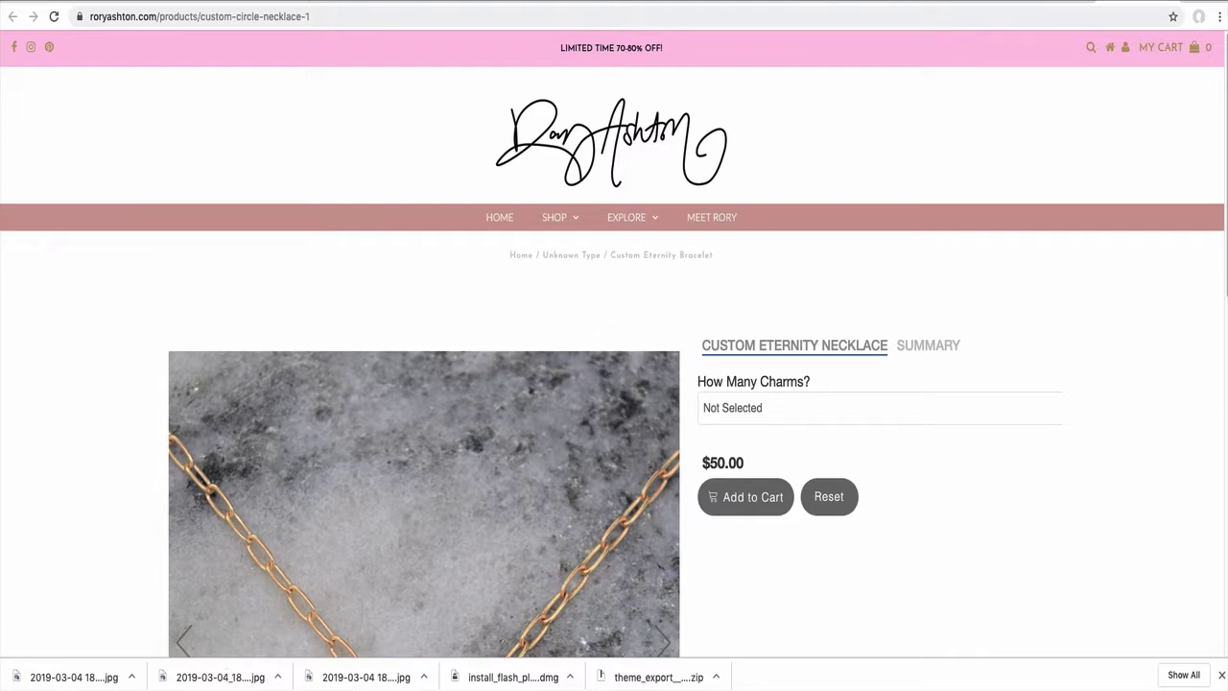
- Set How Many Charms? to 3 for the necklace
scroll(710, 488, "down", 5)
scroll(800, 240, "up", 2)
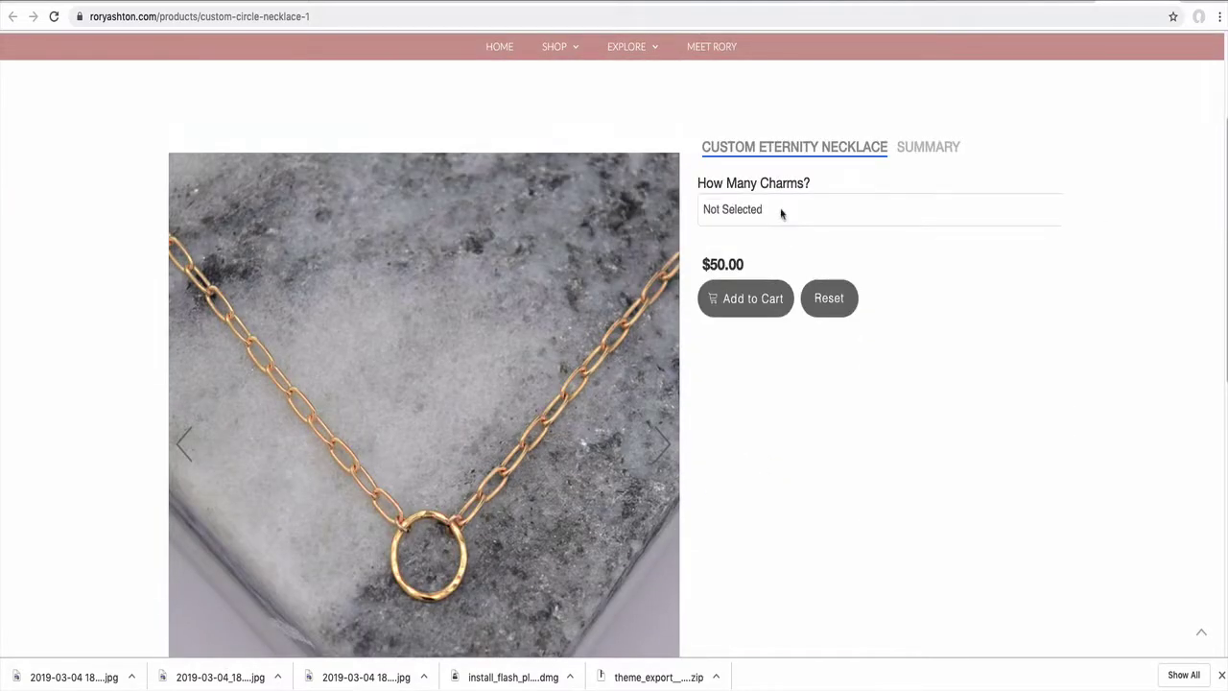
left_click(783, 211)
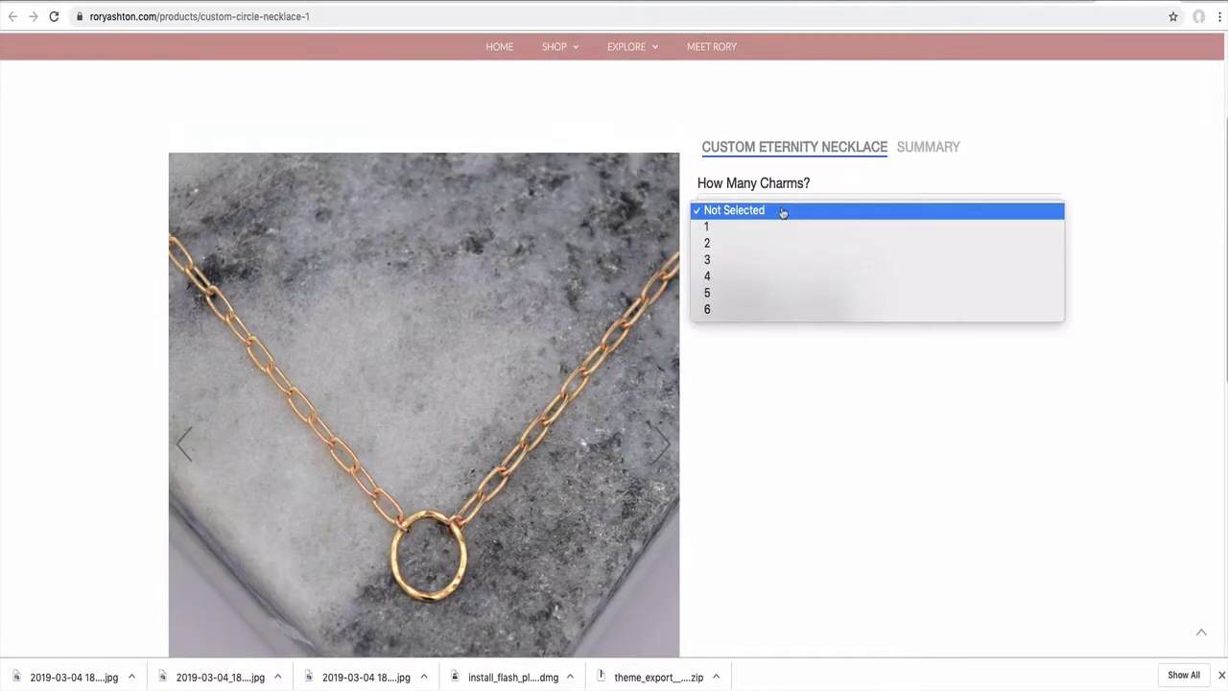
left_click(730, 260)
- Add an Aquamarine stone as charm 3 and the letter W as charm 2
left_click(938, 152)
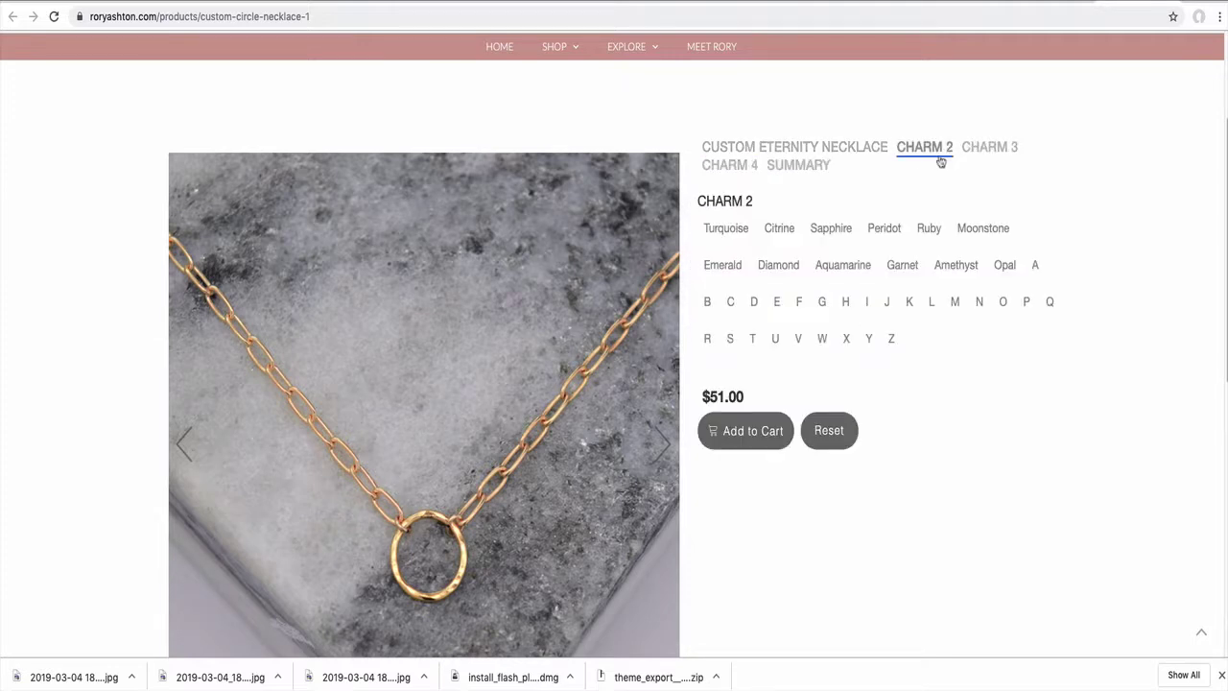
left_click(977, 156)
left_click(857, 272)
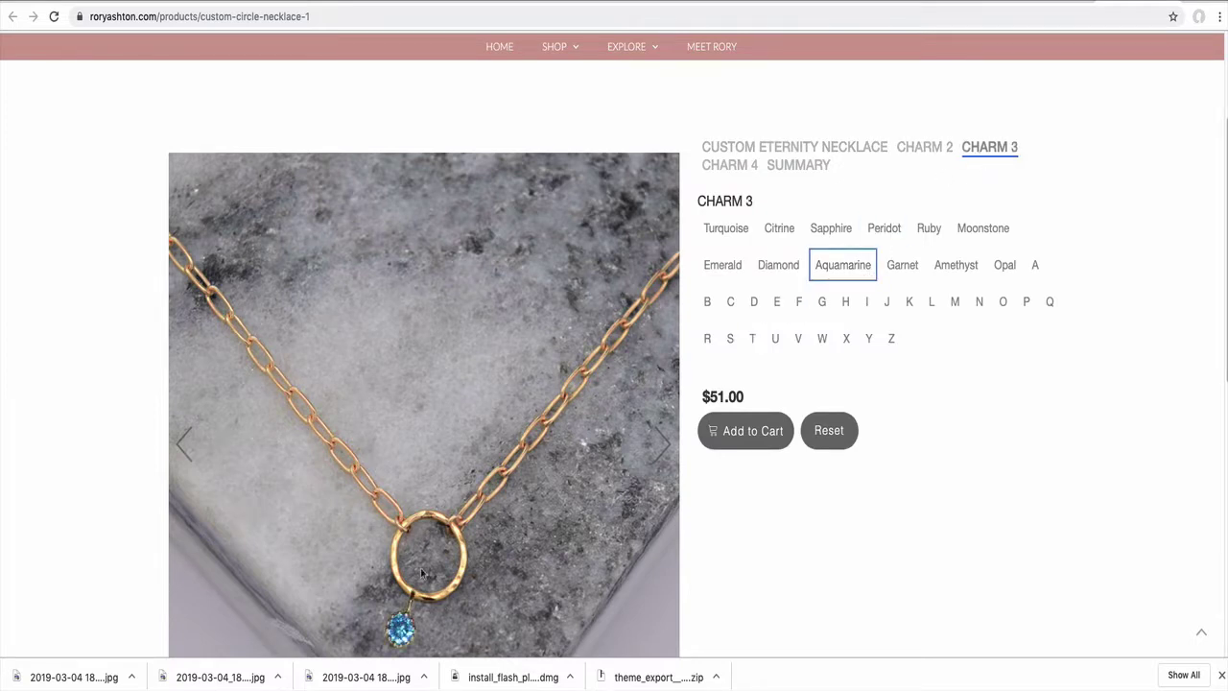
scroll(419, 582, "down", 2)
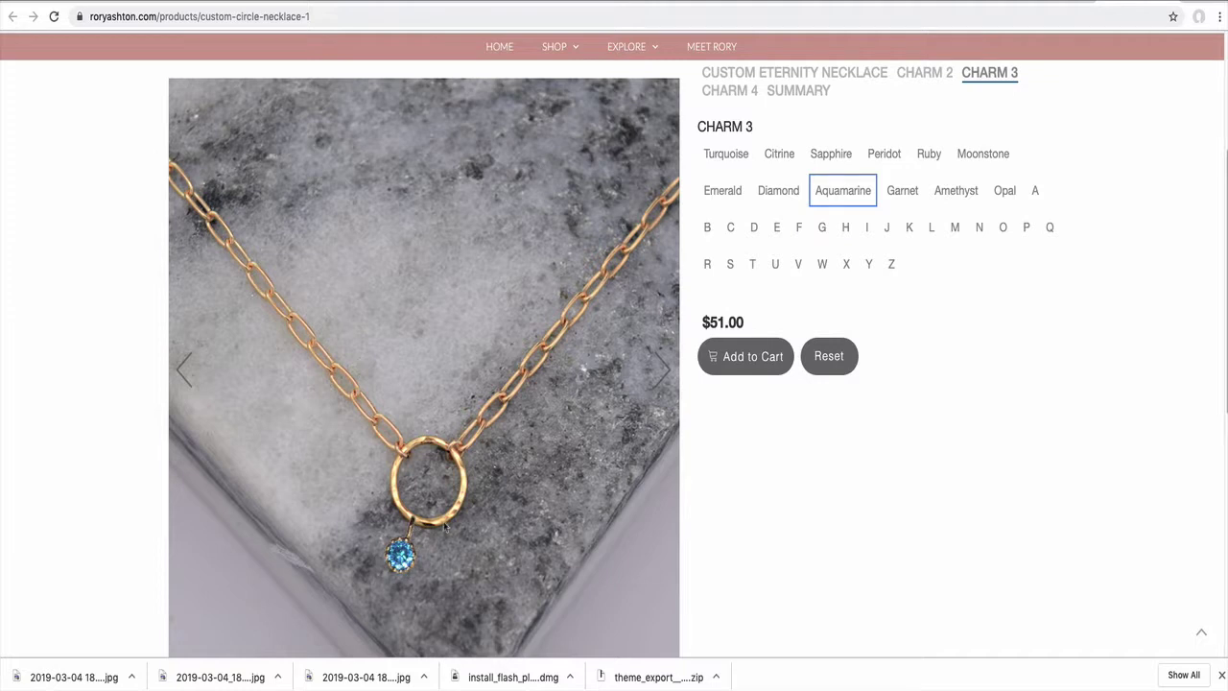
left_click(919, 75)
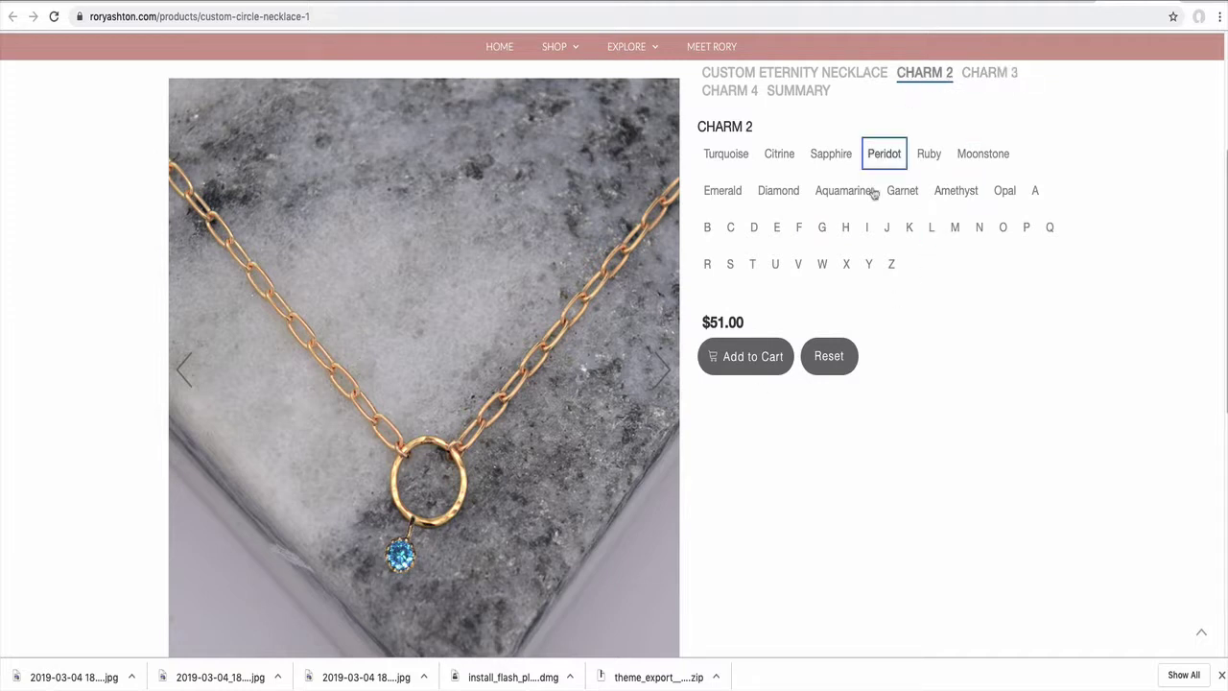
left_click(825, 266)
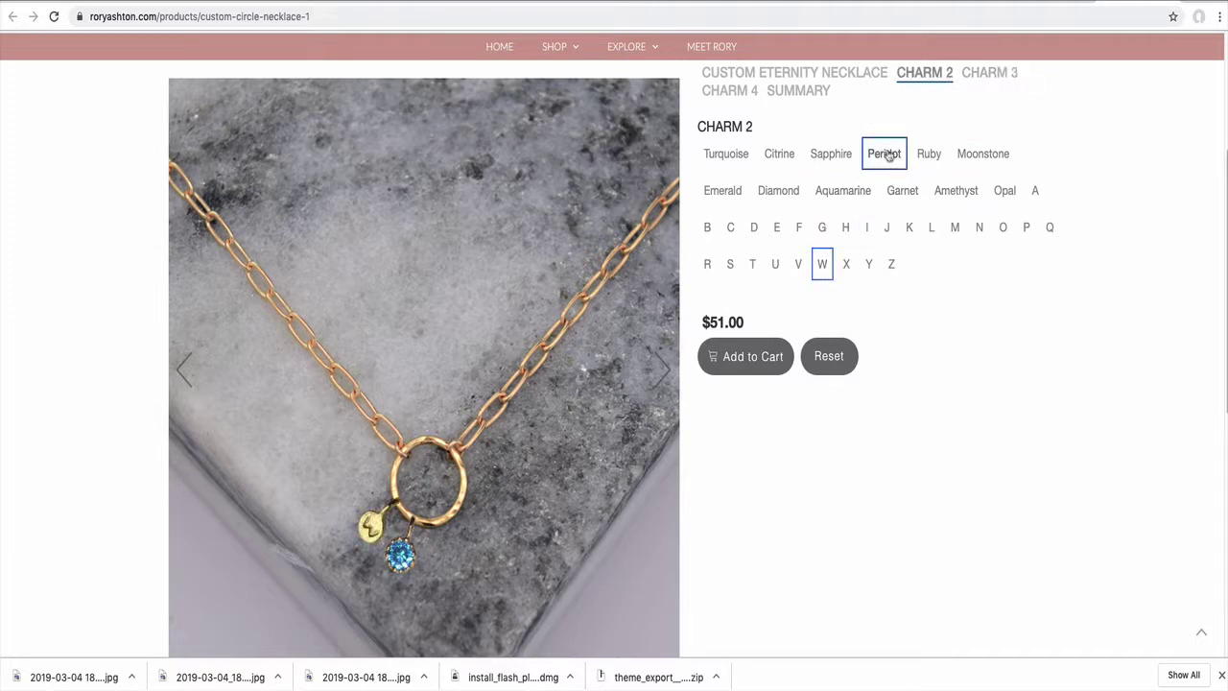
- Try letters X, G and F on charm 4, settling on V
left_click(735, 106)
left_click(847, 269)
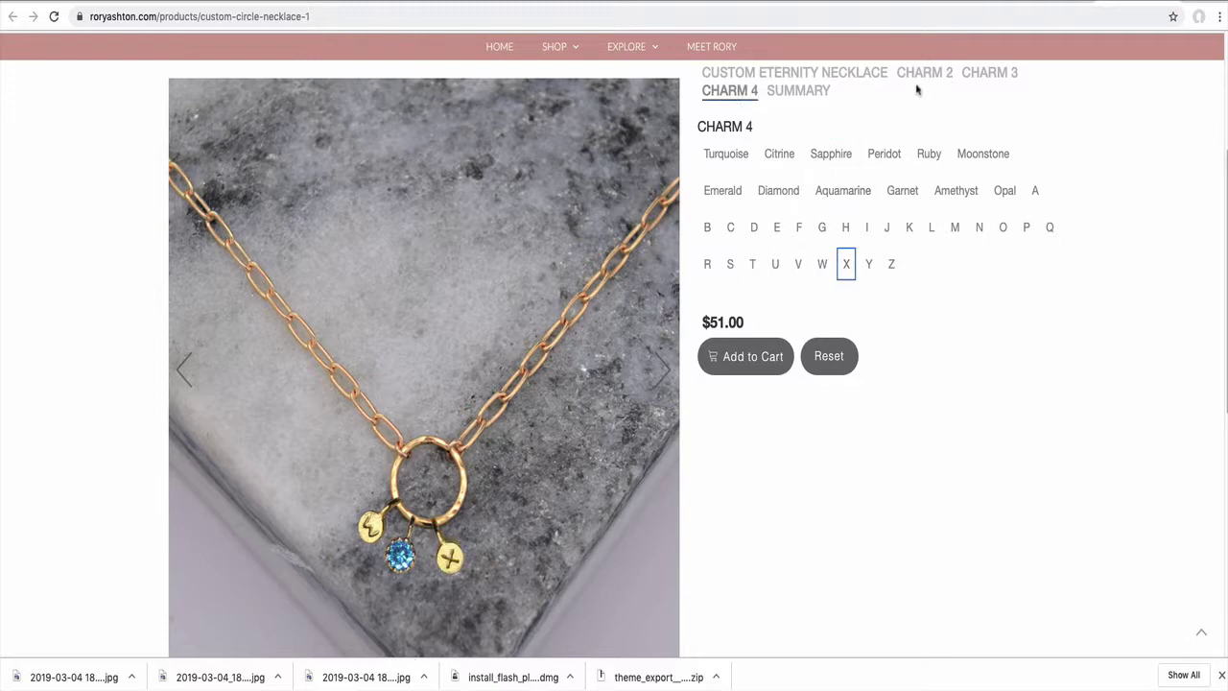
left_click_drag(748, 322, 702, 323)
left_click(705, 324)
left_click(822, 231)
left_click(799, 230)
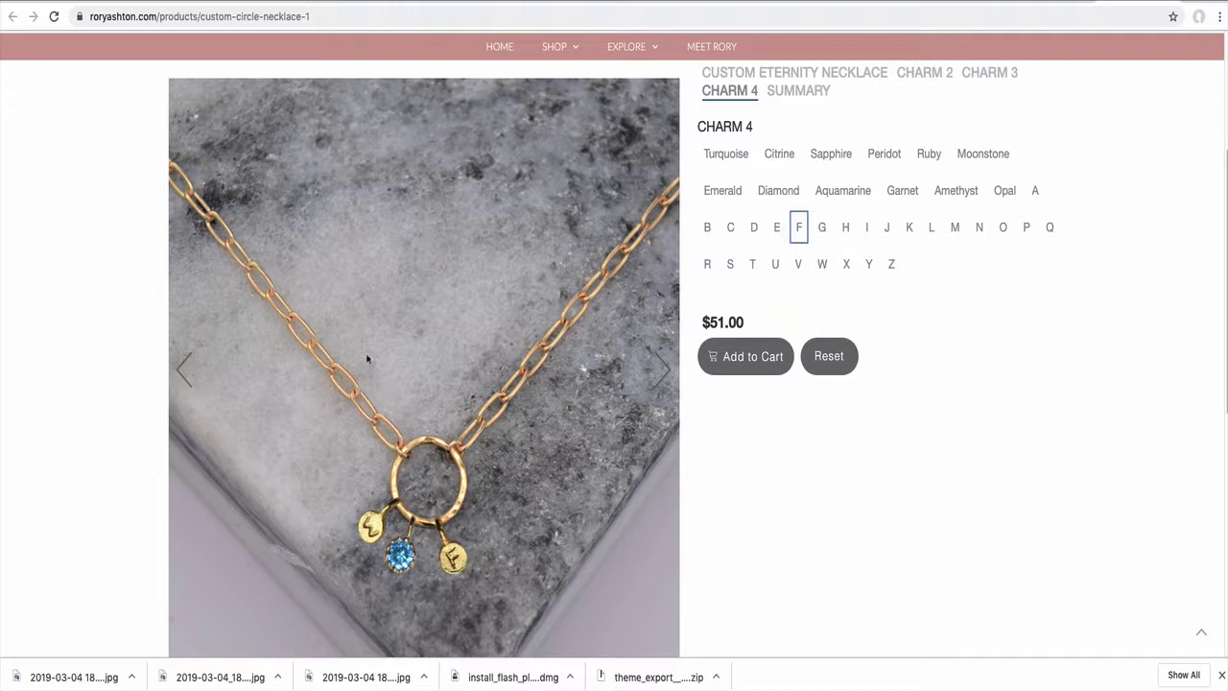
left_click(664, 377)
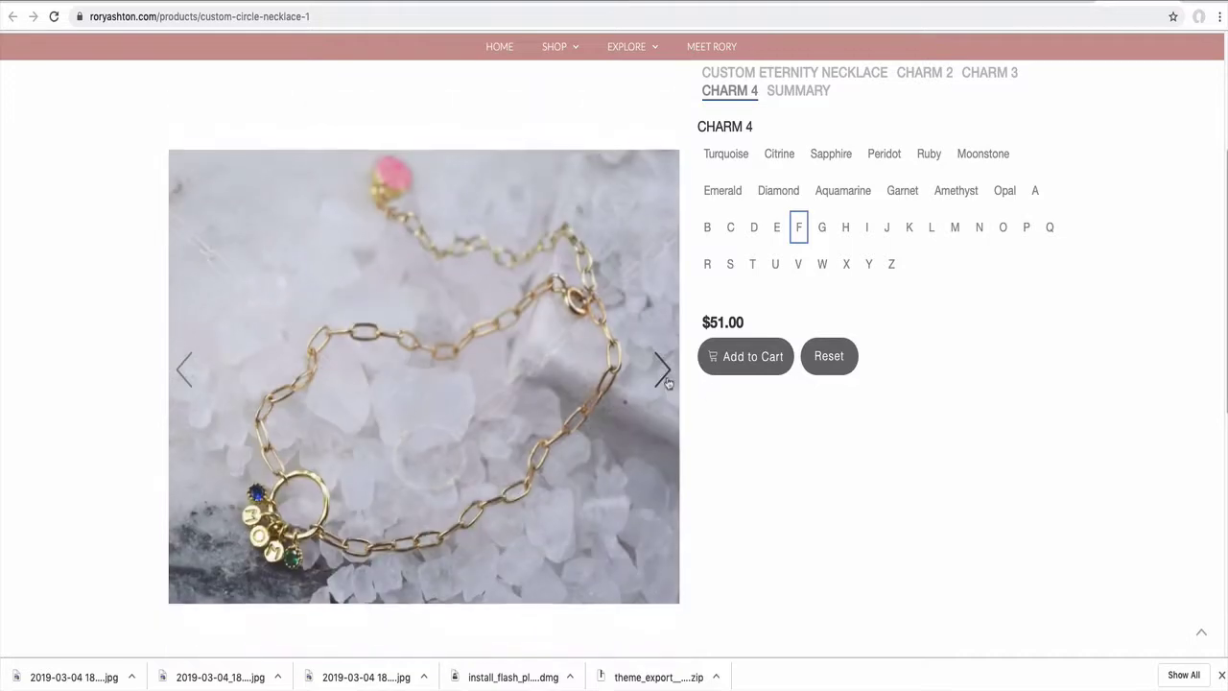
left_click(798, 264)
- Cycle through the product photos back to the marble necklace shot
left_click(662, 382)
left_click(662, 382)
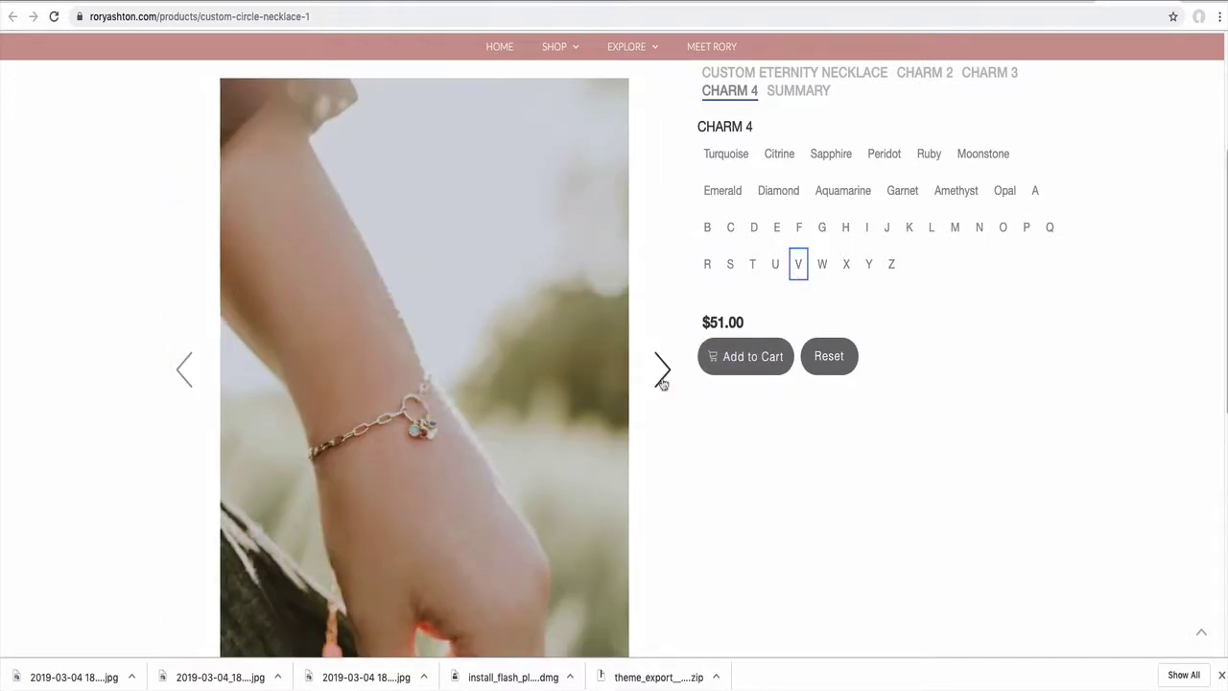
left_click(662, 382)
left_click(662, 382)
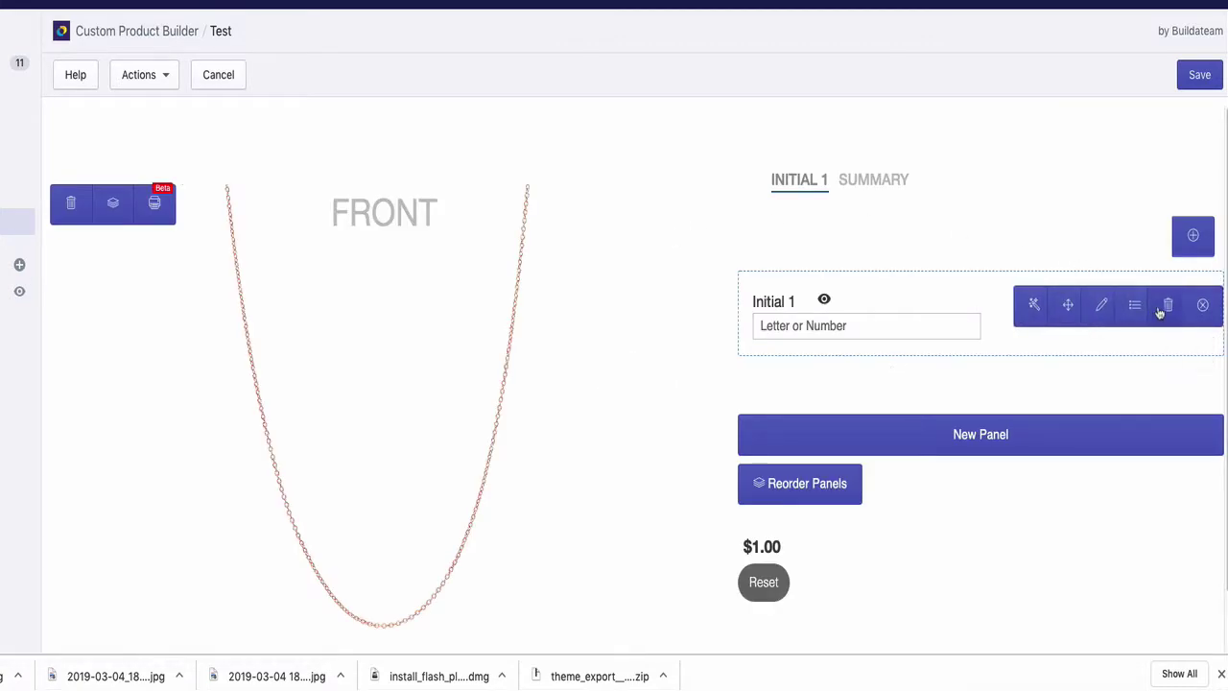
- Delete Initial 1 and add a category titled Position 1 with type Image Thumbnail
left_click(1164, 305)
left_click(633, 477)
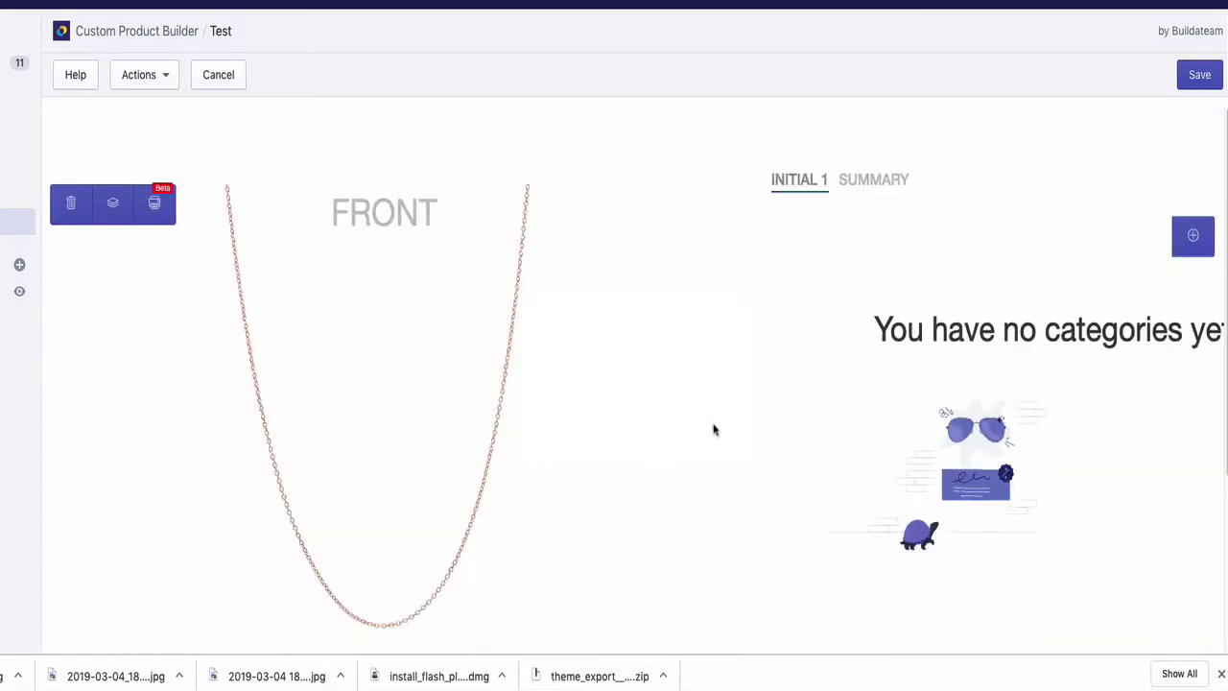
mouse_move(1185, 237)
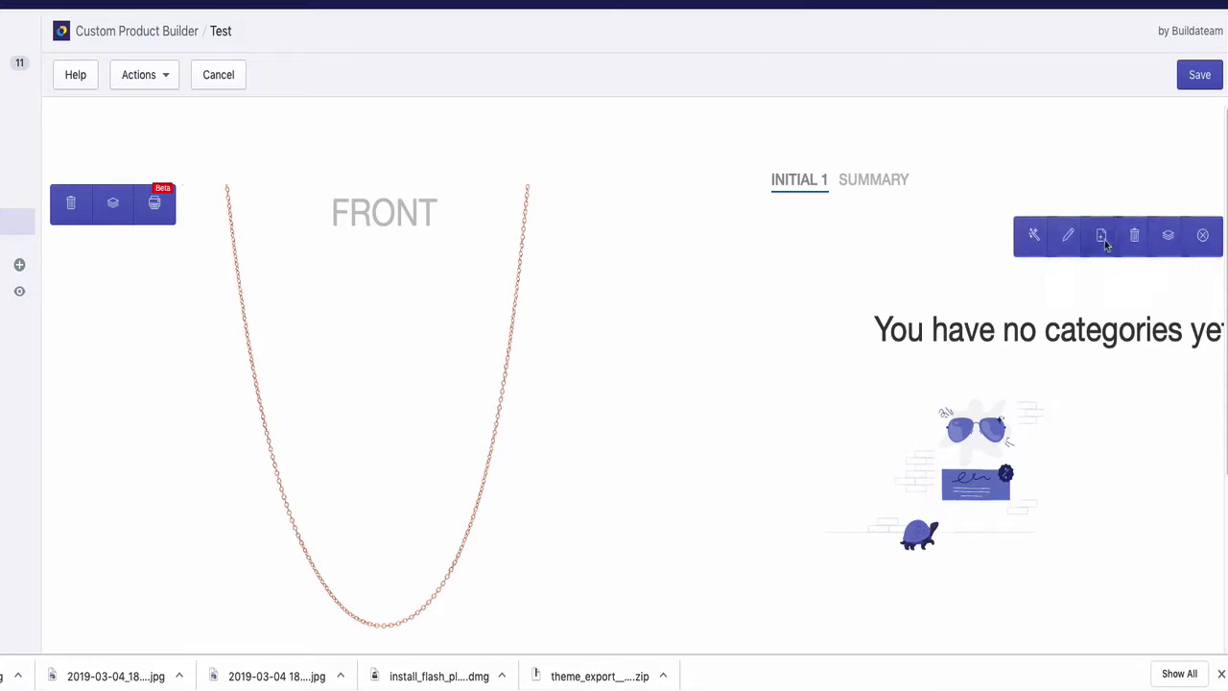
left_click(1104, 247)
left_click(296, 331)
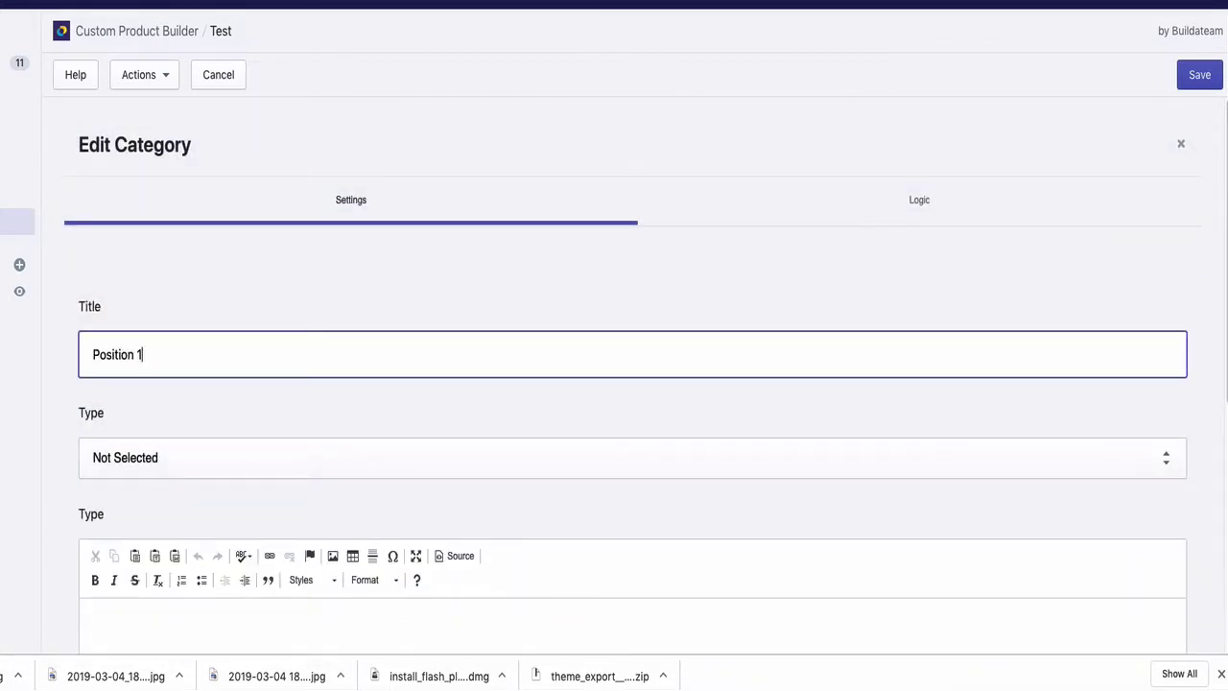
left_click(301, 460)
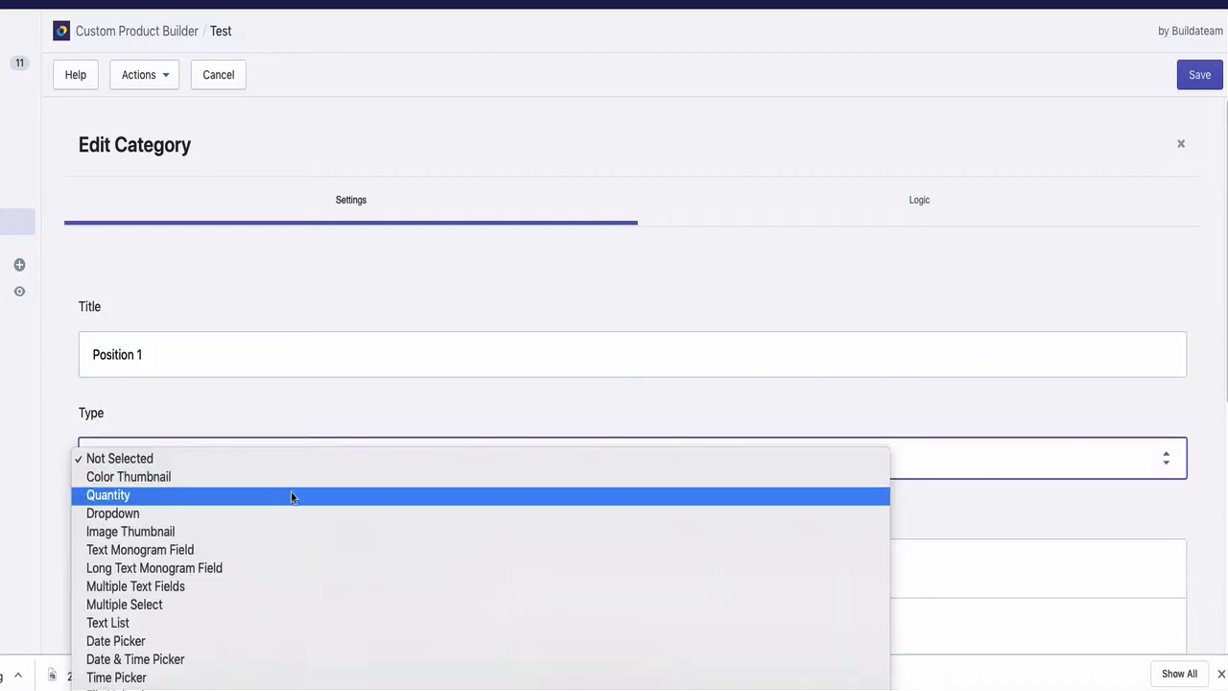
left_click(187, 531)
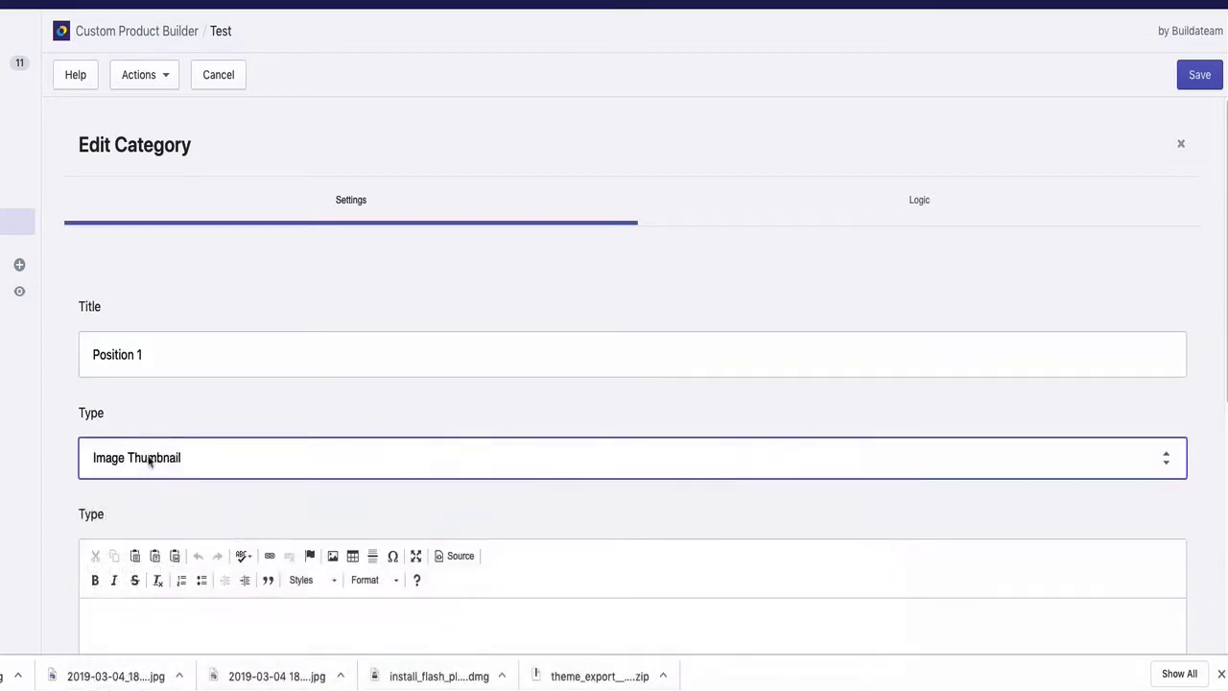
scroll(391, 522, "down", 5)
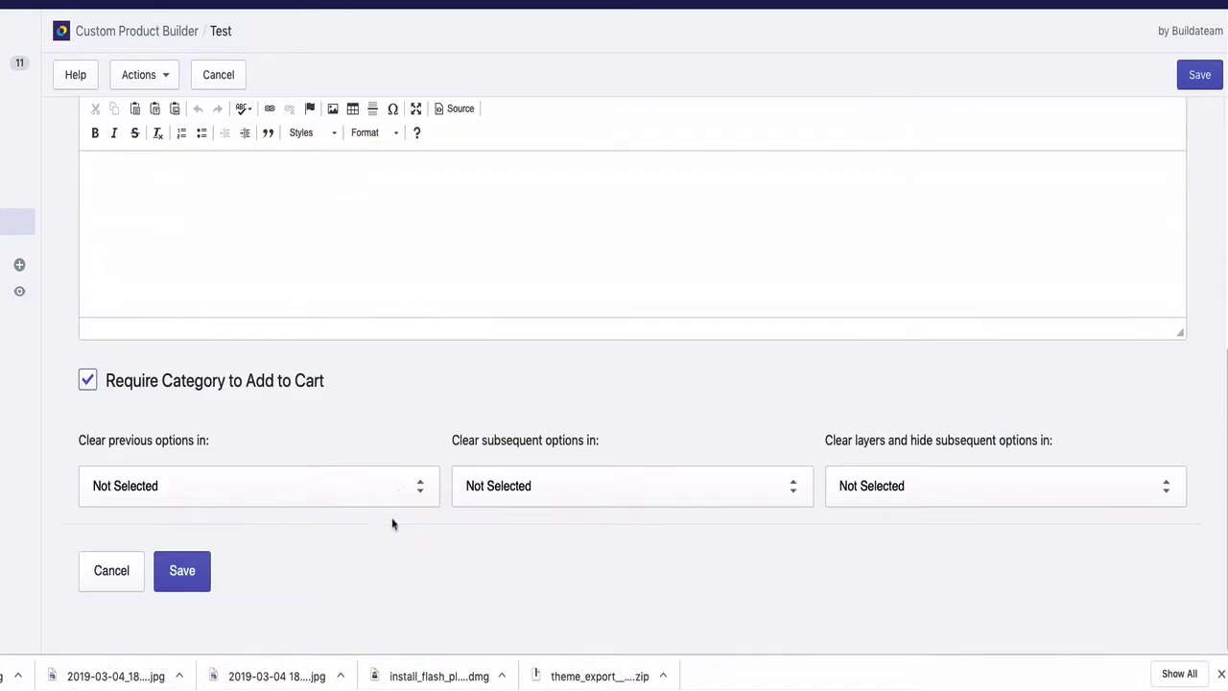
- Save the Position 1 category, then hide Layer 2 and enlarge the gold 1 to fill the canvas
left_click(181, 570)
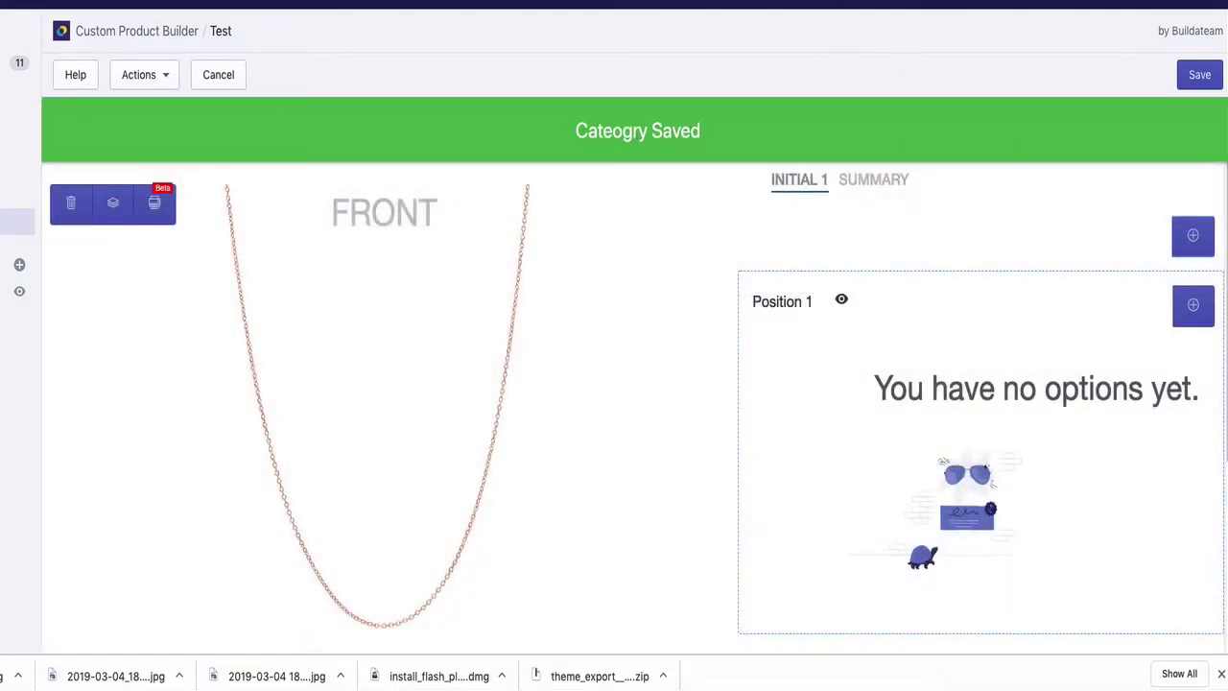
left_click(719, 680)
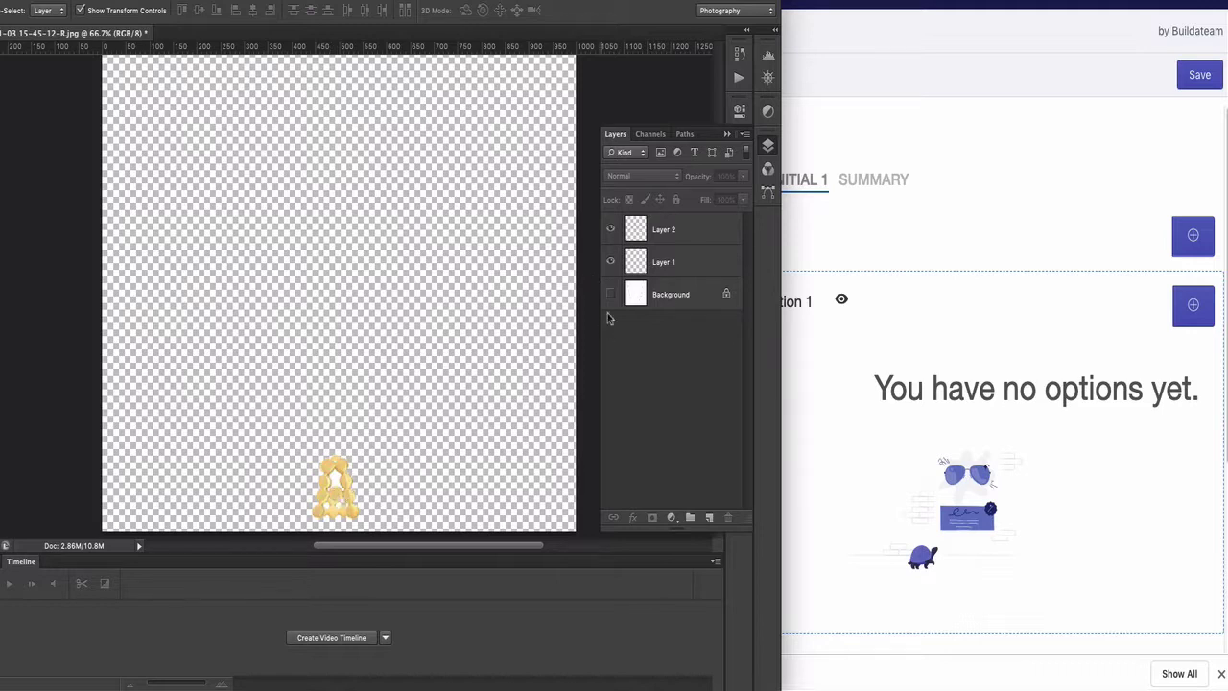
left_click(611, 262)
left_click_drag(610, 262, 611, 234)
left_click(341, 488)
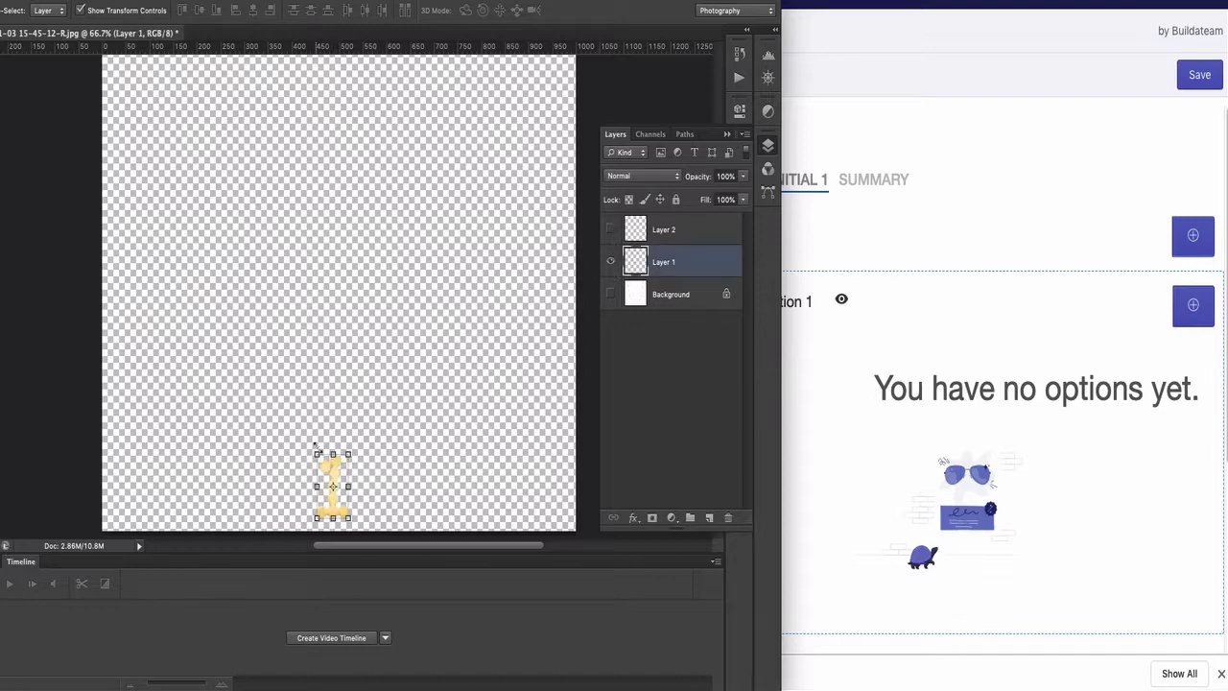
left_click_drag(316, 452, 157, 123)
left_click_drag(221, 238, 321, 203)
- Commit the transform and export via Save for Web at 150 px width
key("super+s")
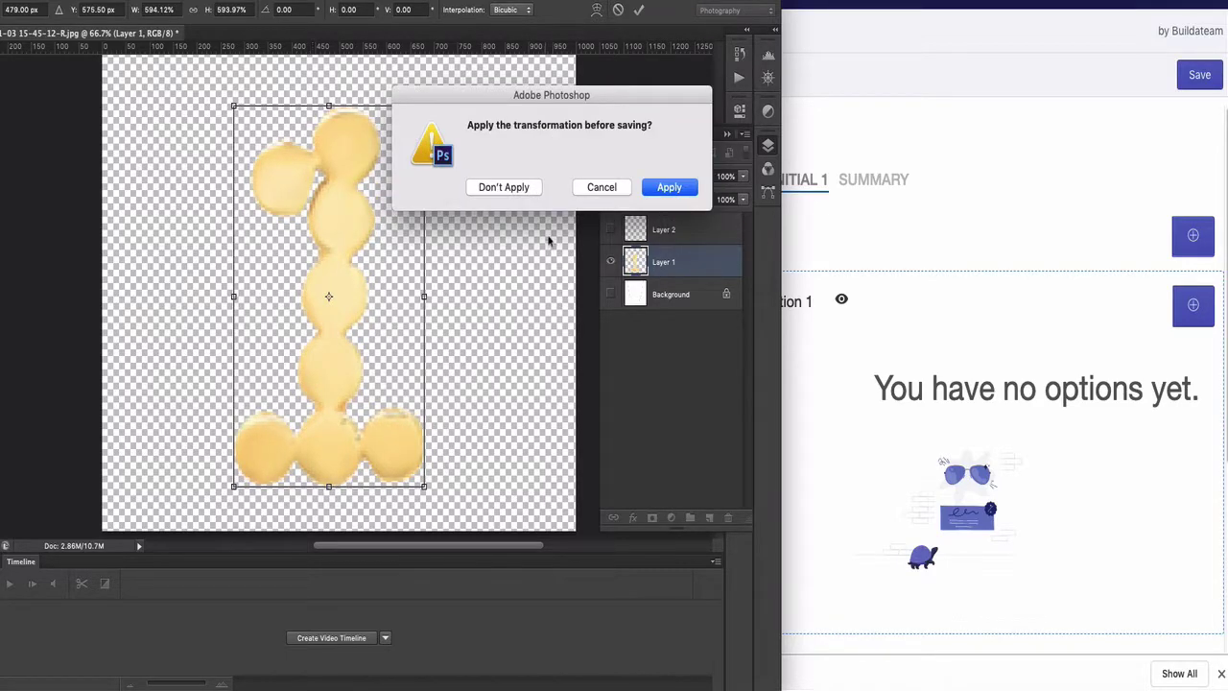
left_click(671, 186)
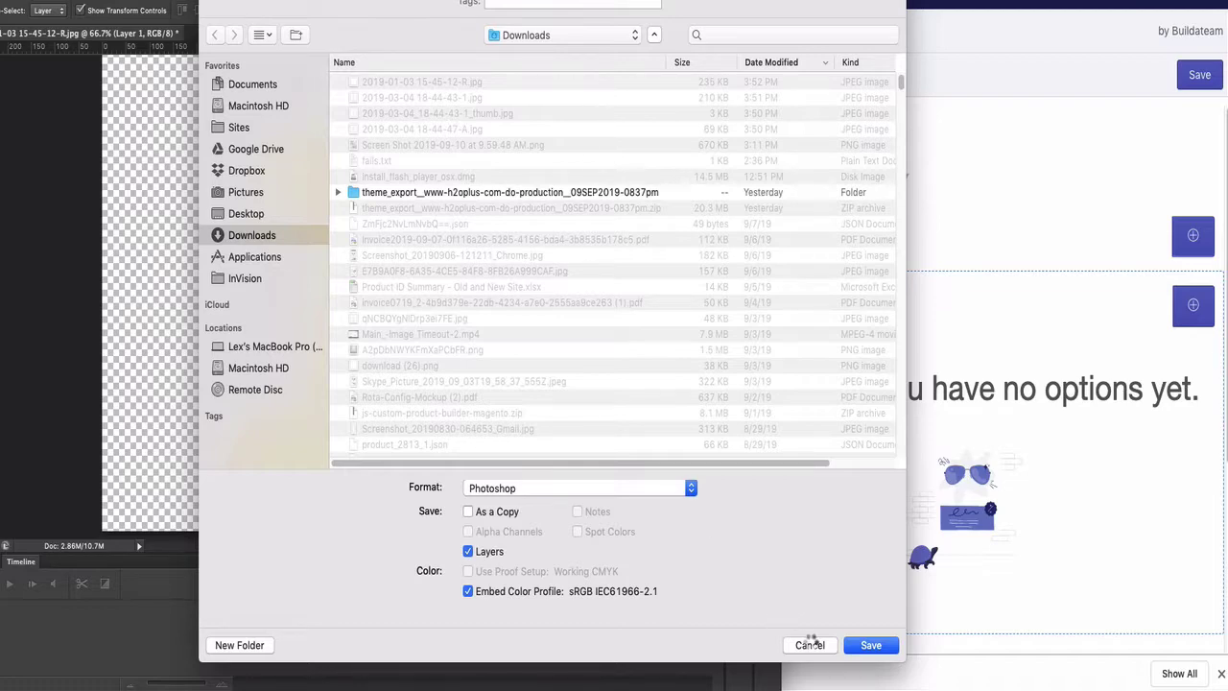
left_click(810, 646)
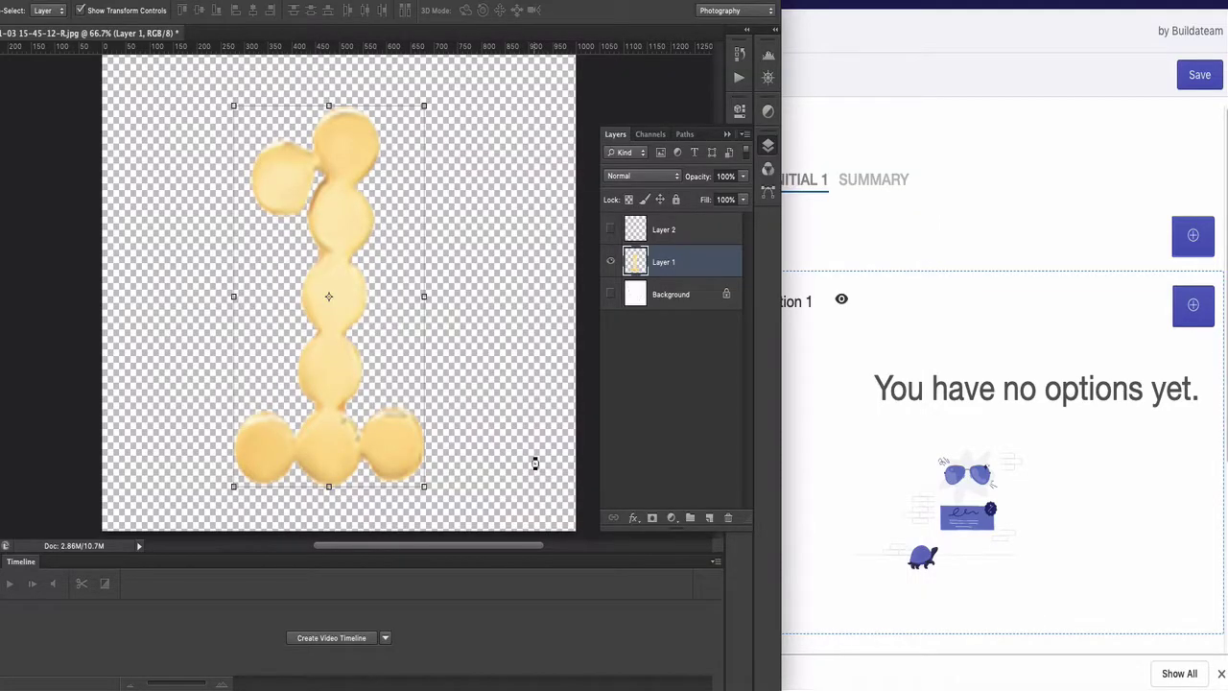
key("super+alt+shift+s")
left_click(752, 461)
type("150")
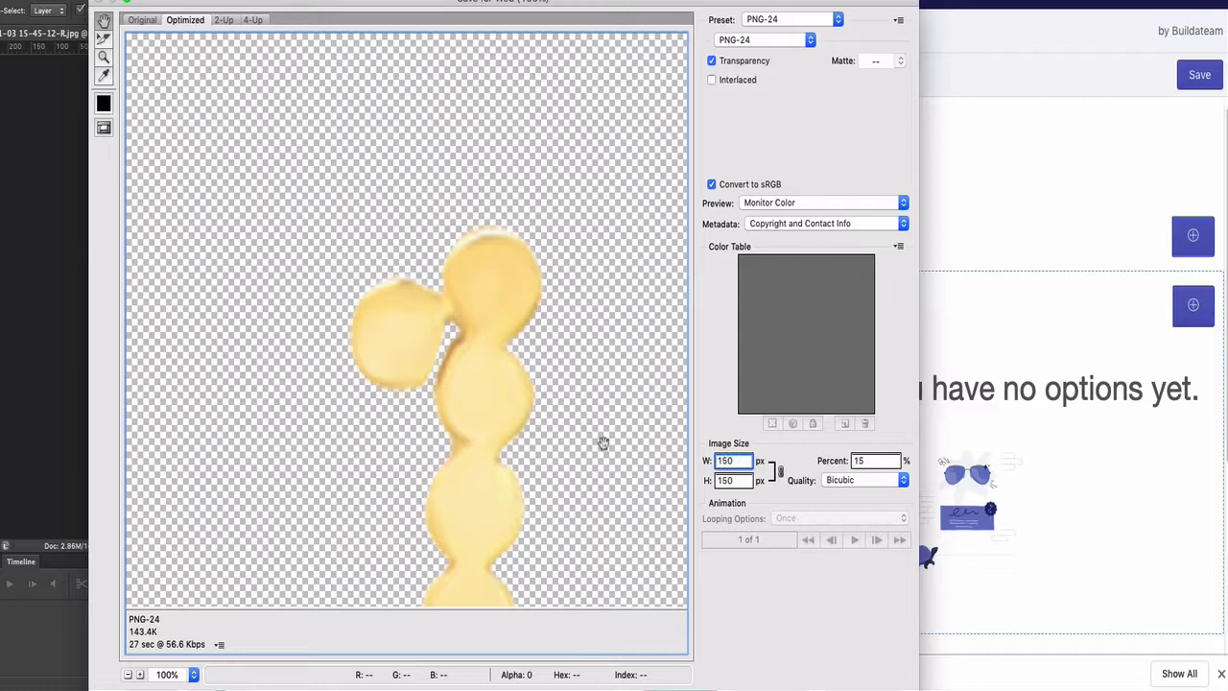
left_click(603, 446)
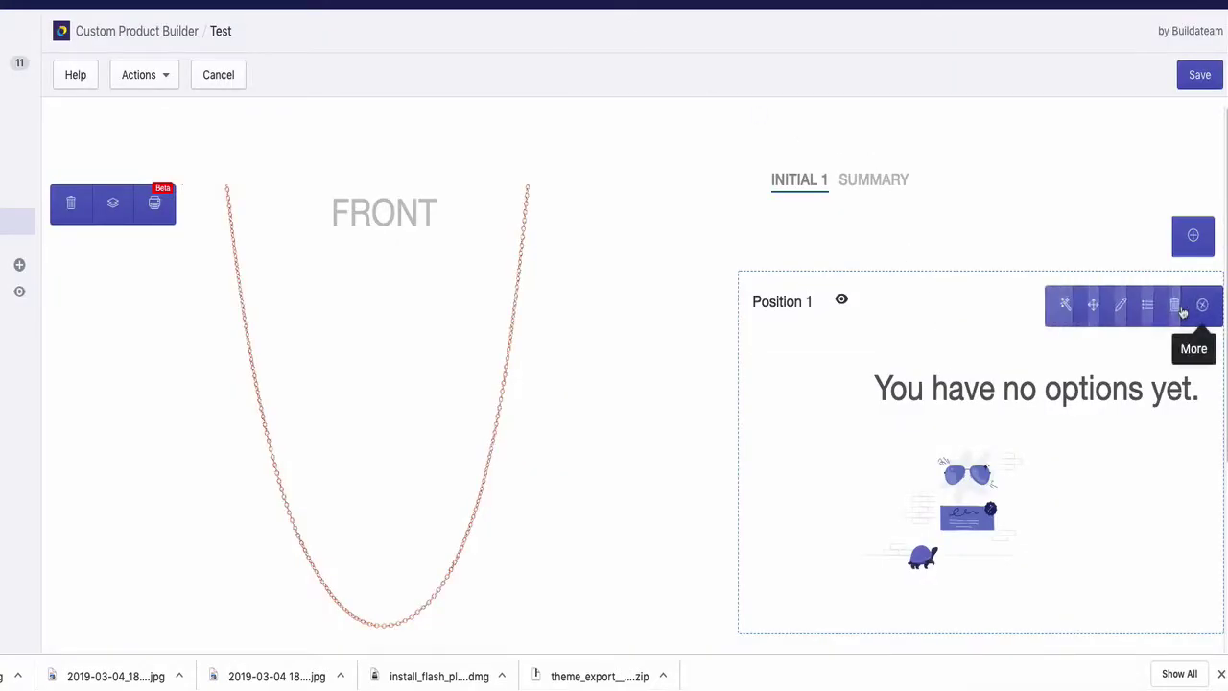
- Create a new option under Position 1, keeping Front as its view
left_click(1135, 305)
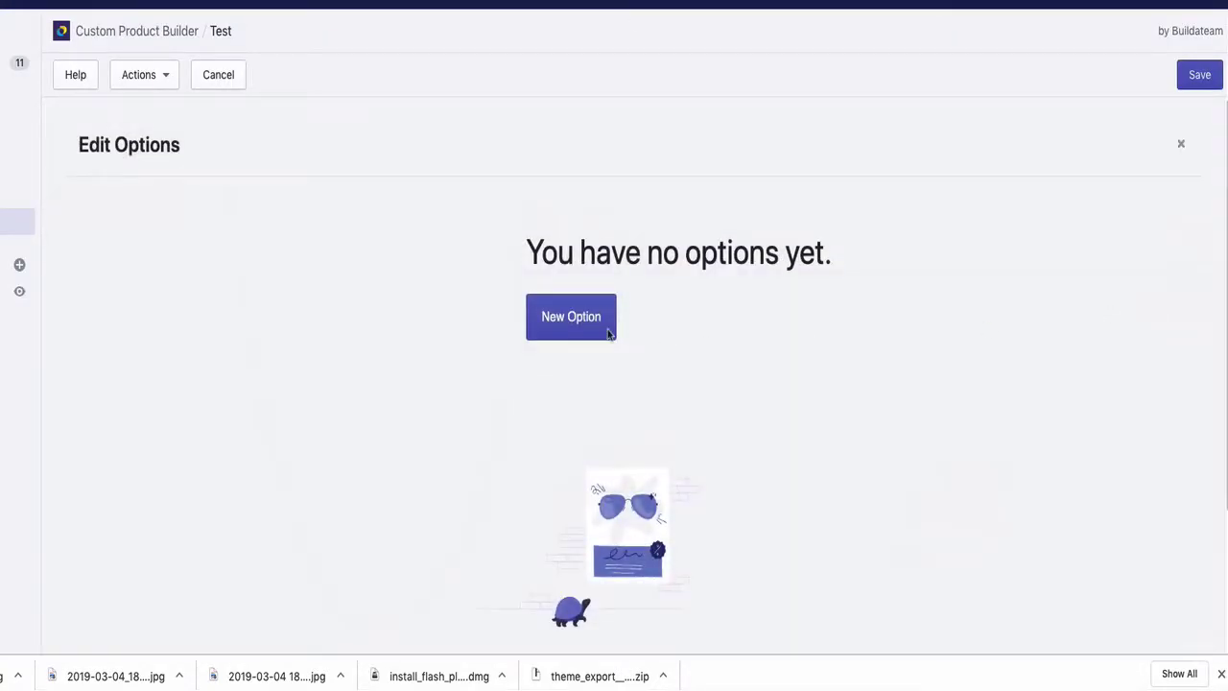
left_click(587, 327)
left_click(726, 348)
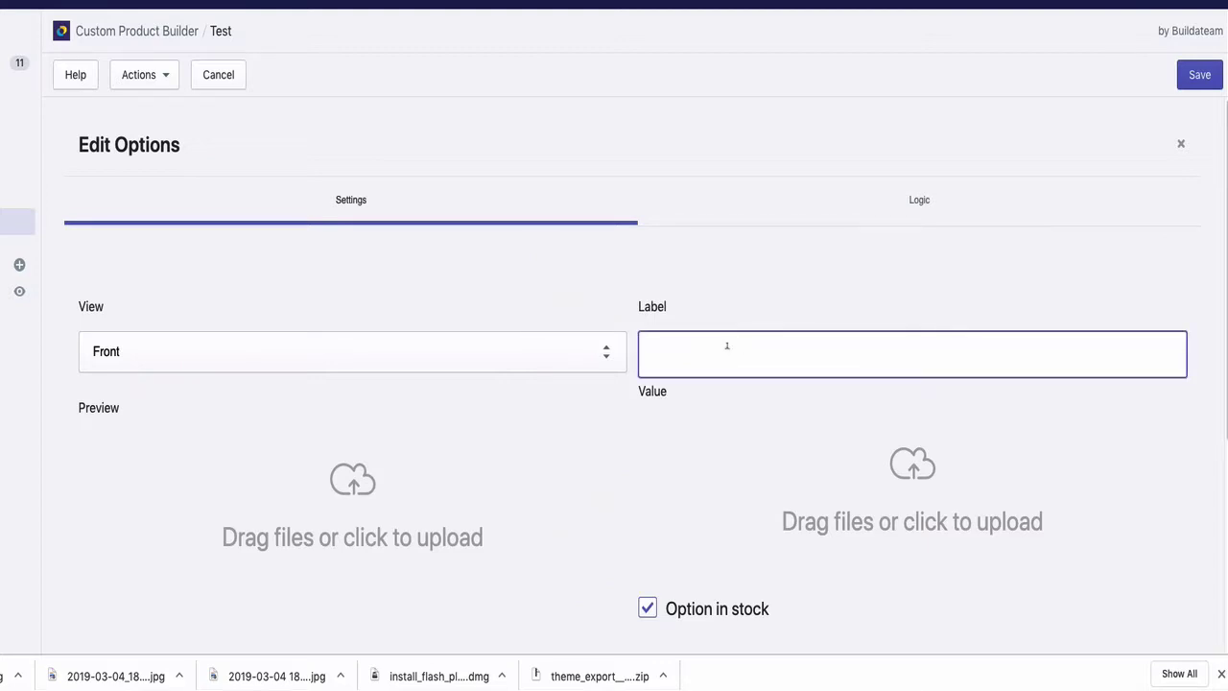
left_click(352, 349)
left_click(328, 349)
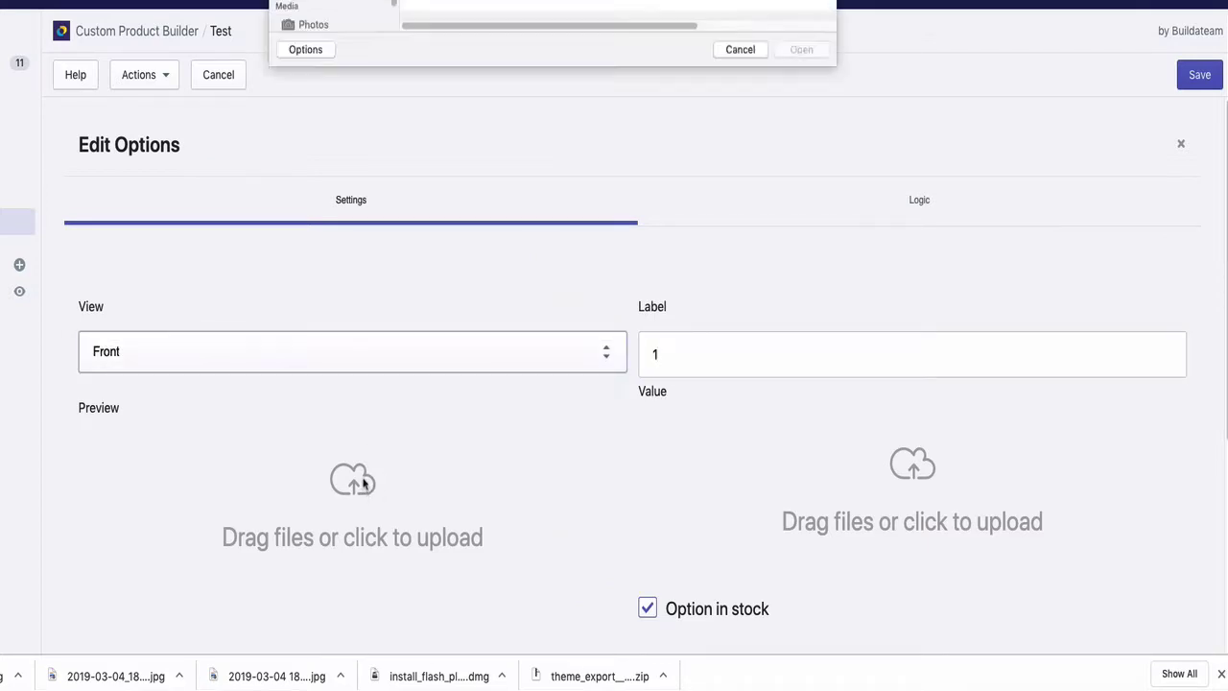
- Browse Sites > customproductbuilder-examples > dana to the position folder and upload file 1
left_click(340, 178)
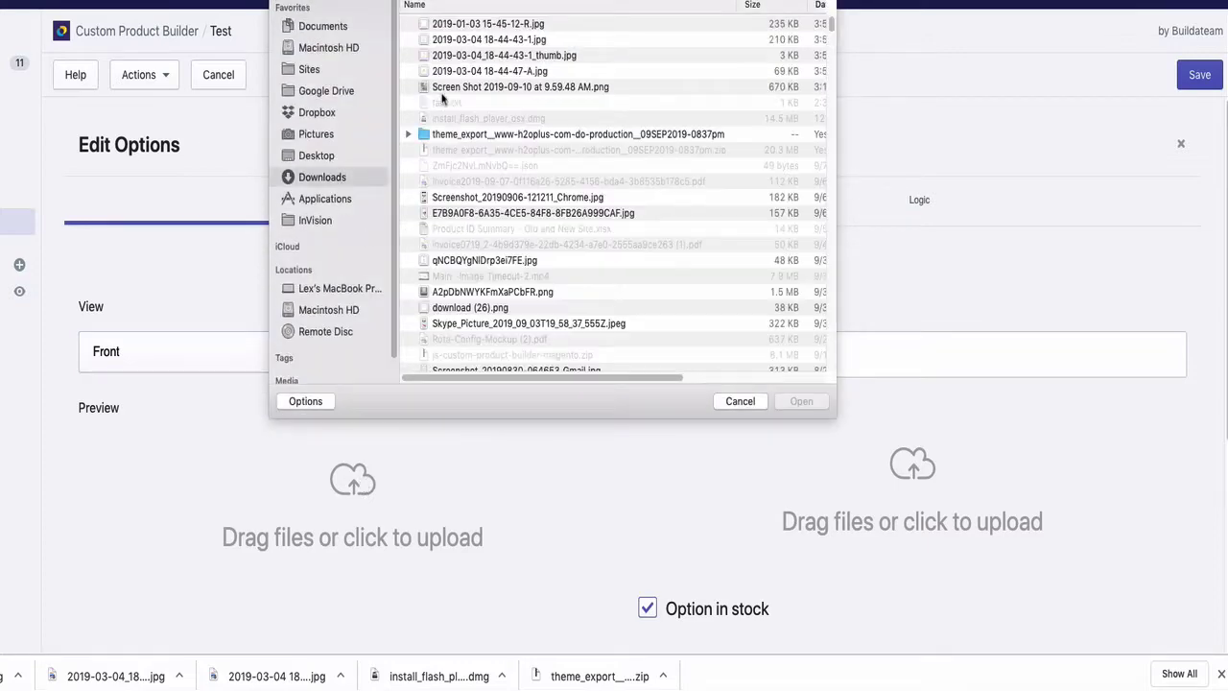
left_click(484, 26)
key("space")
key("space")
left_click(309, 69)
left_click(444, 27)
double_click(442, 32)
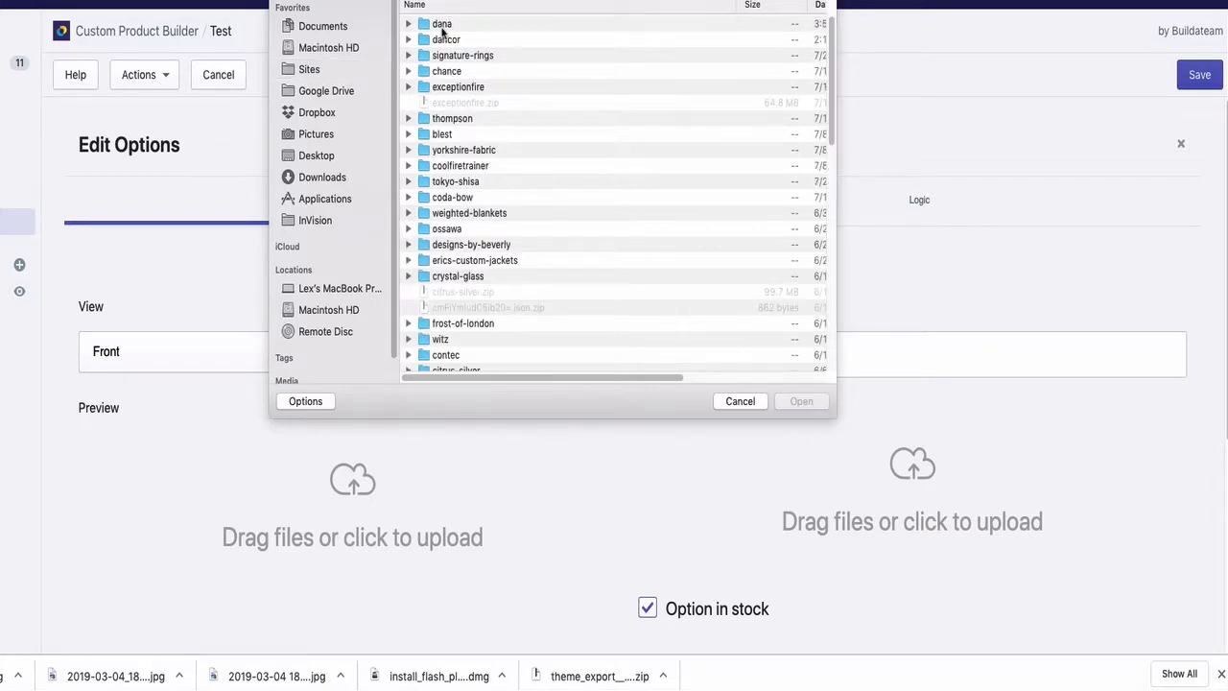
double_click(442, 29)
double_click(442, 31)
left_click(434, 27)
key("space")
key("space")
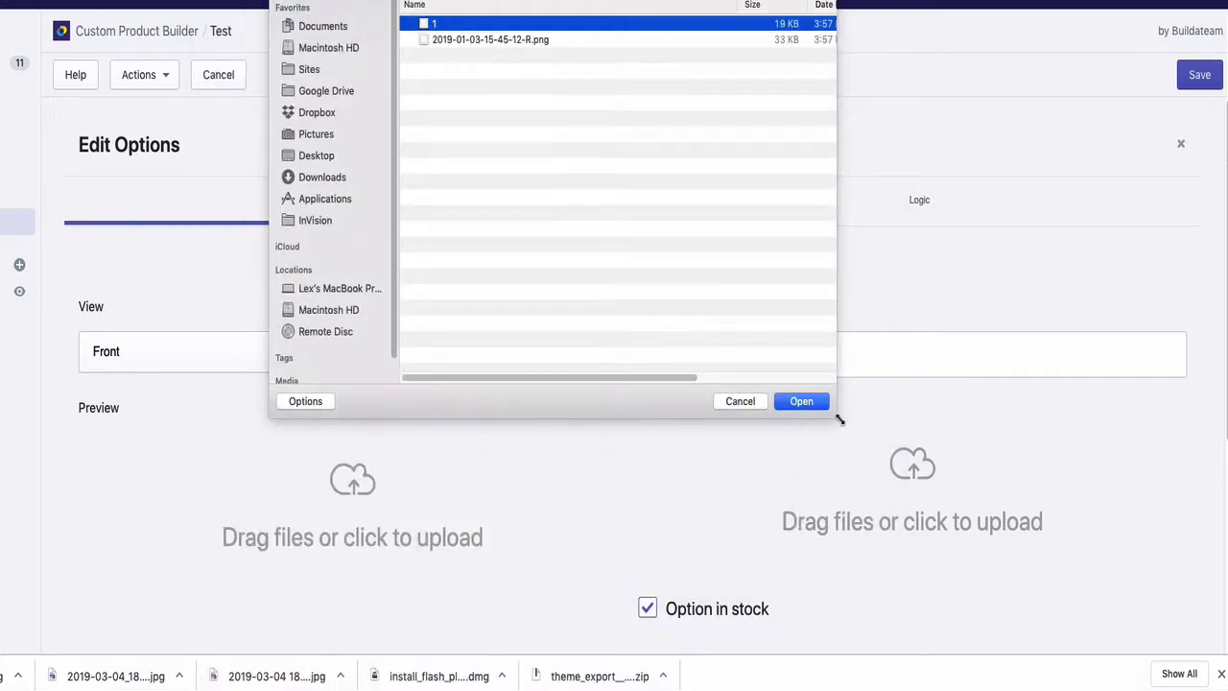
left_click(804, 401)
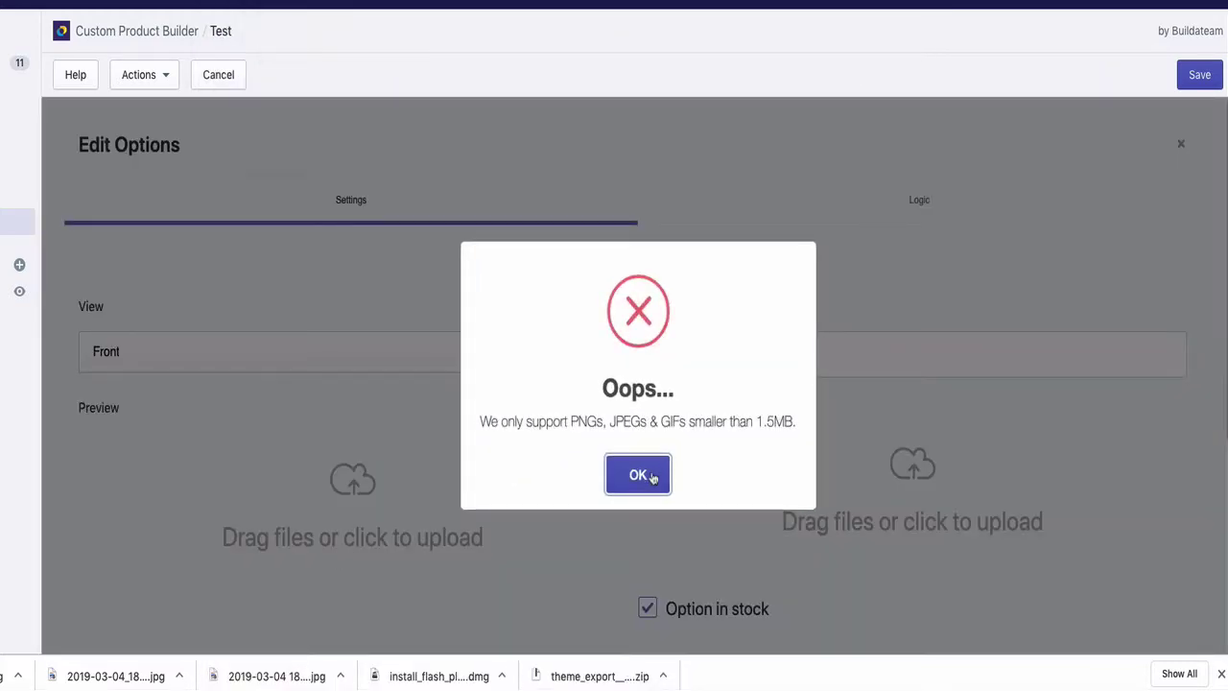
- Dismiss the error, return to Photoshop and step through History to the enlarged charm transform
left_click(649, 479)
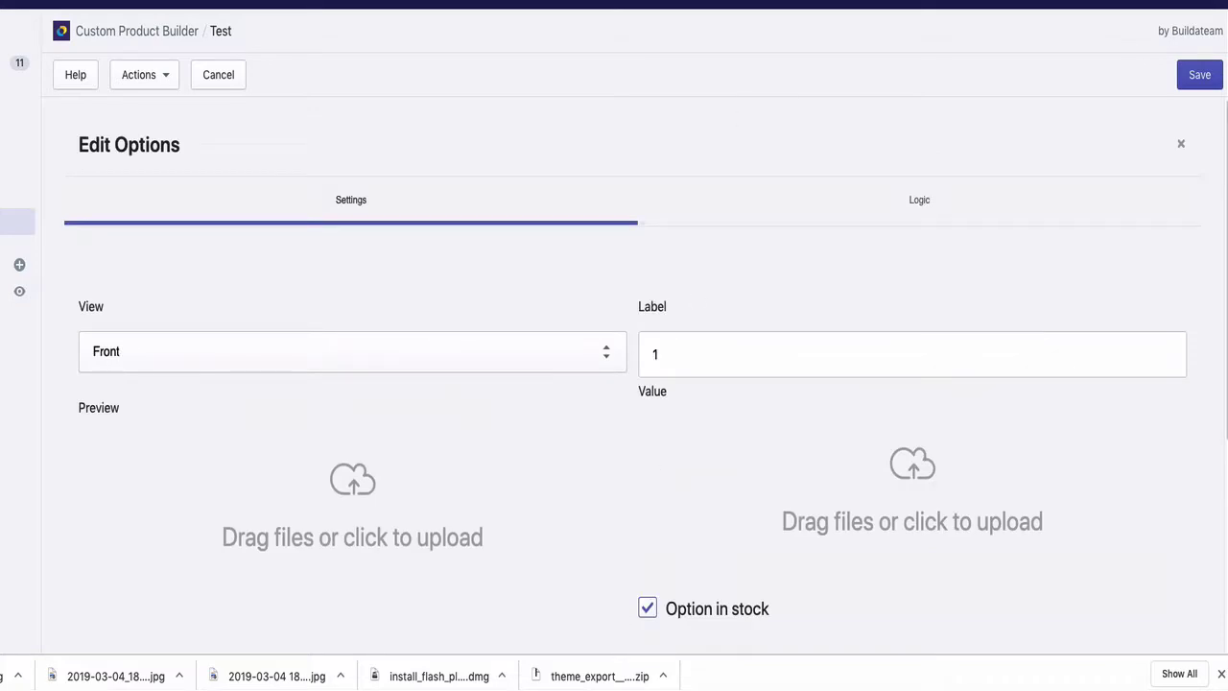
left_click(704, 671)
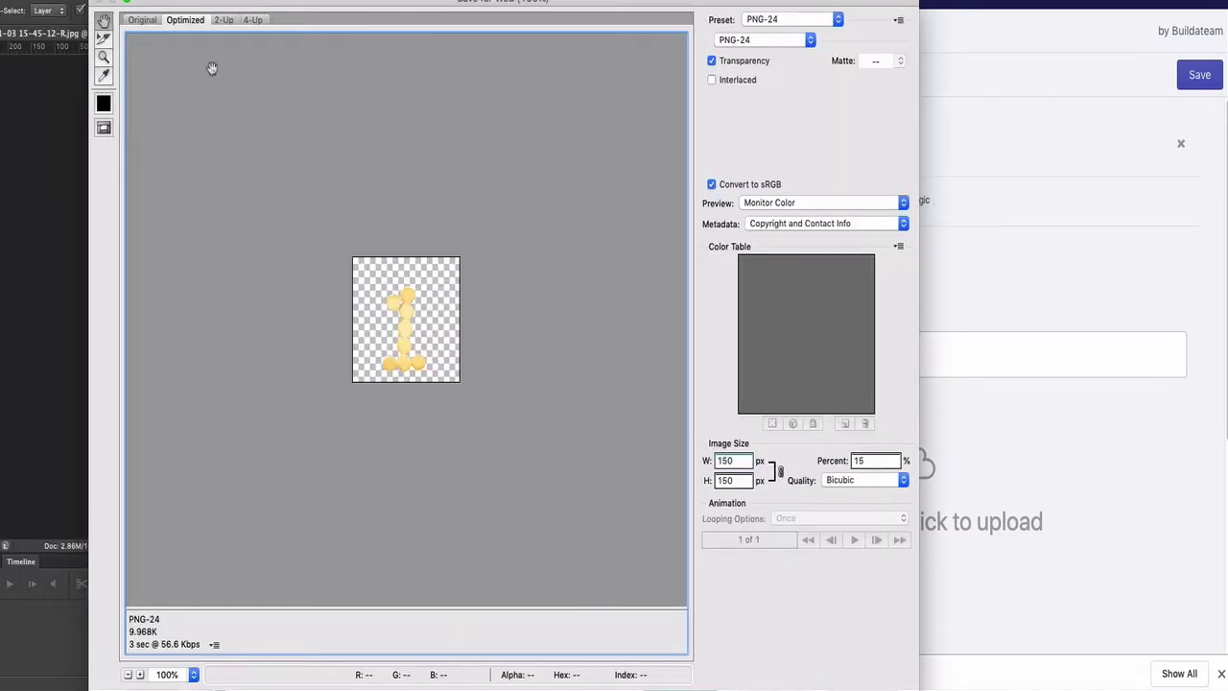
key("Escape")
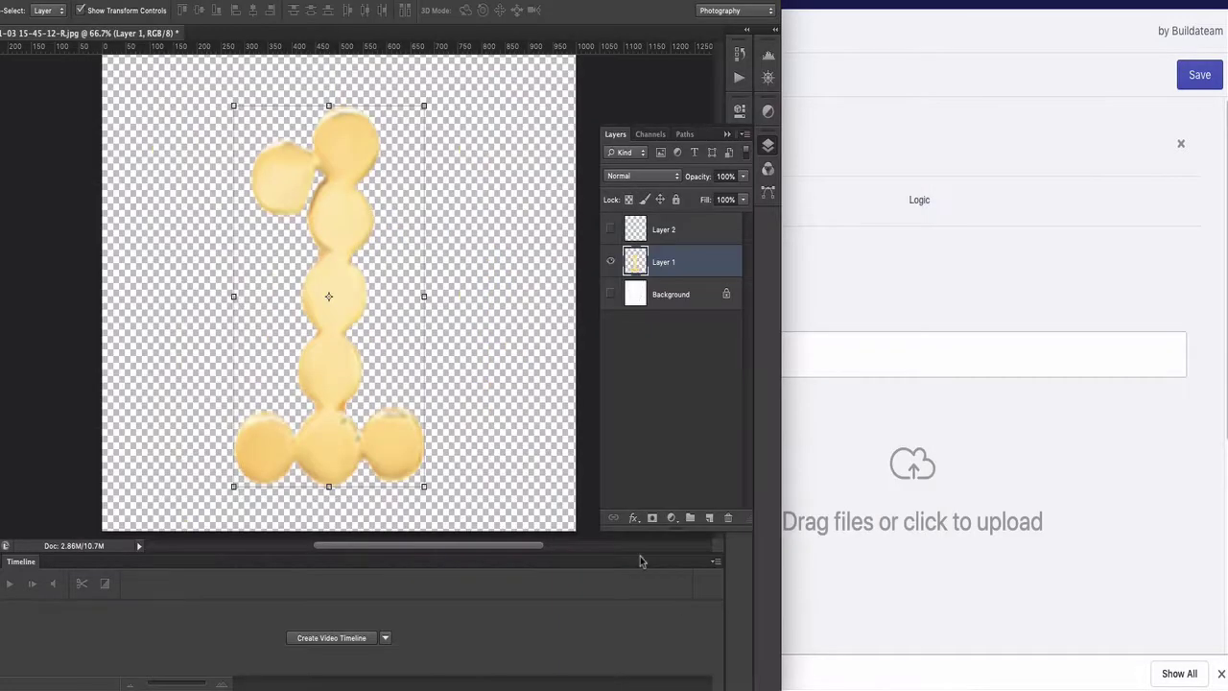
left_click(739, 54)
left_click(624, 190)
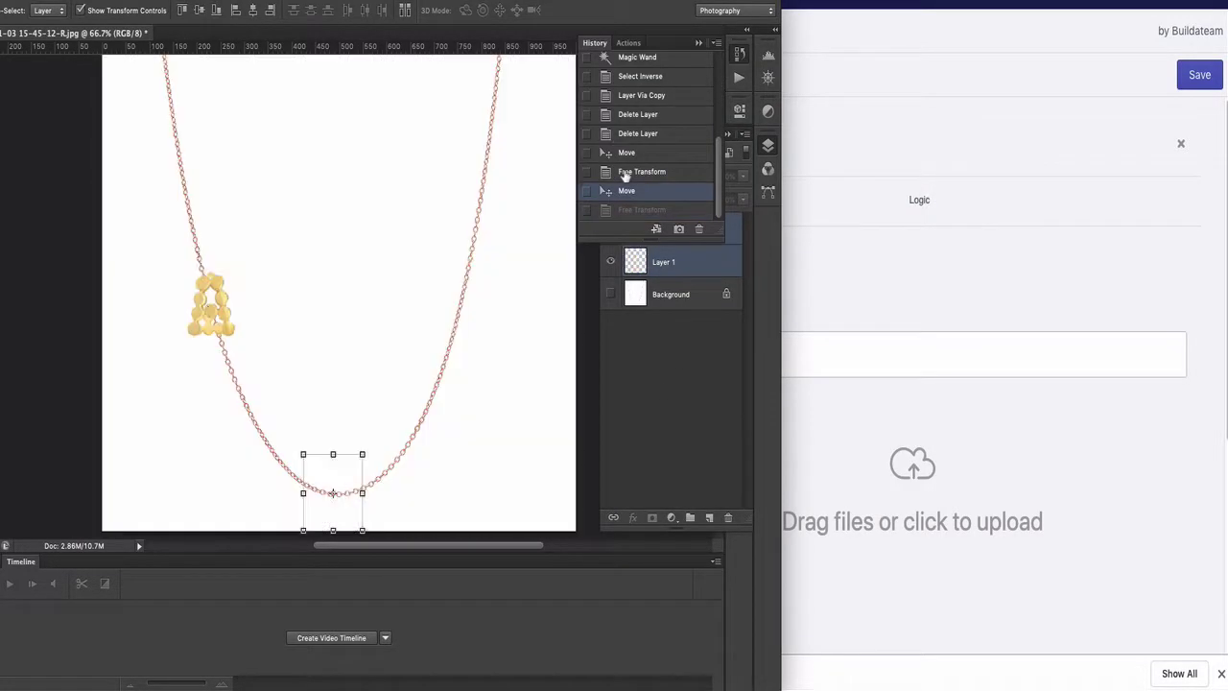
left_click(623, 170)
left_click(621, 154)
left_click(625, 173)
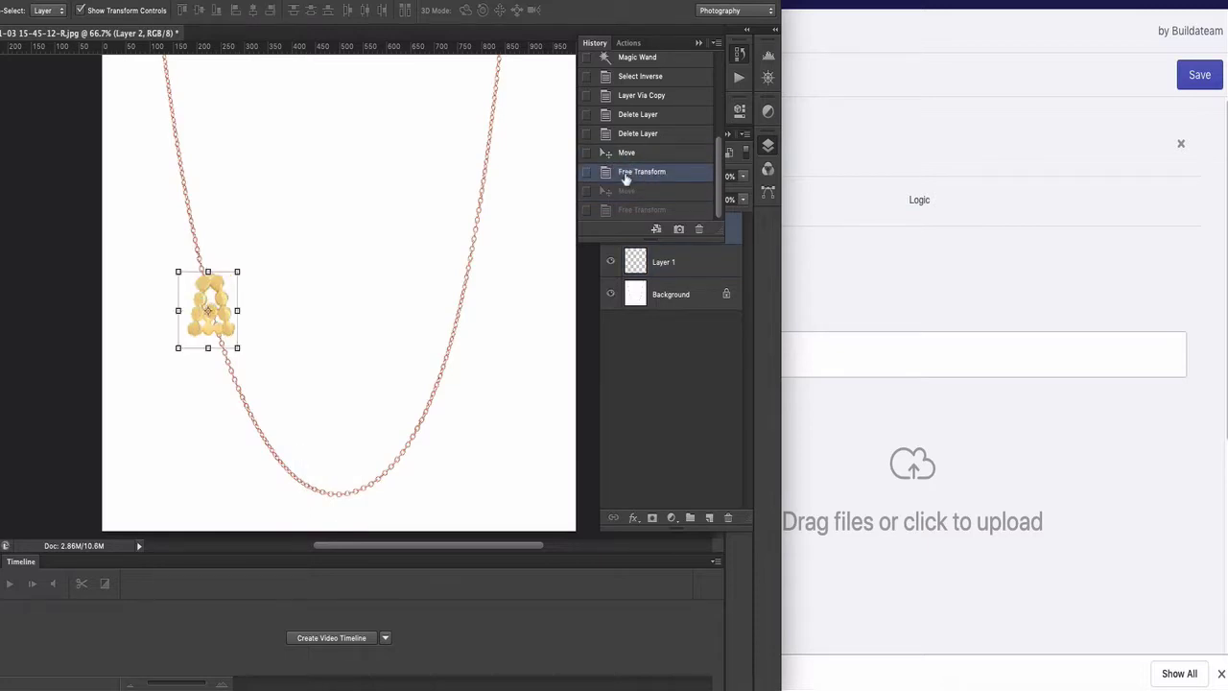
- Hide Background and Layer 2 so only Layer 1's gold 1 shows
left_click(610, 294)
left_click(610, 262)
left_click(610, 229)
left_click(610, 262)
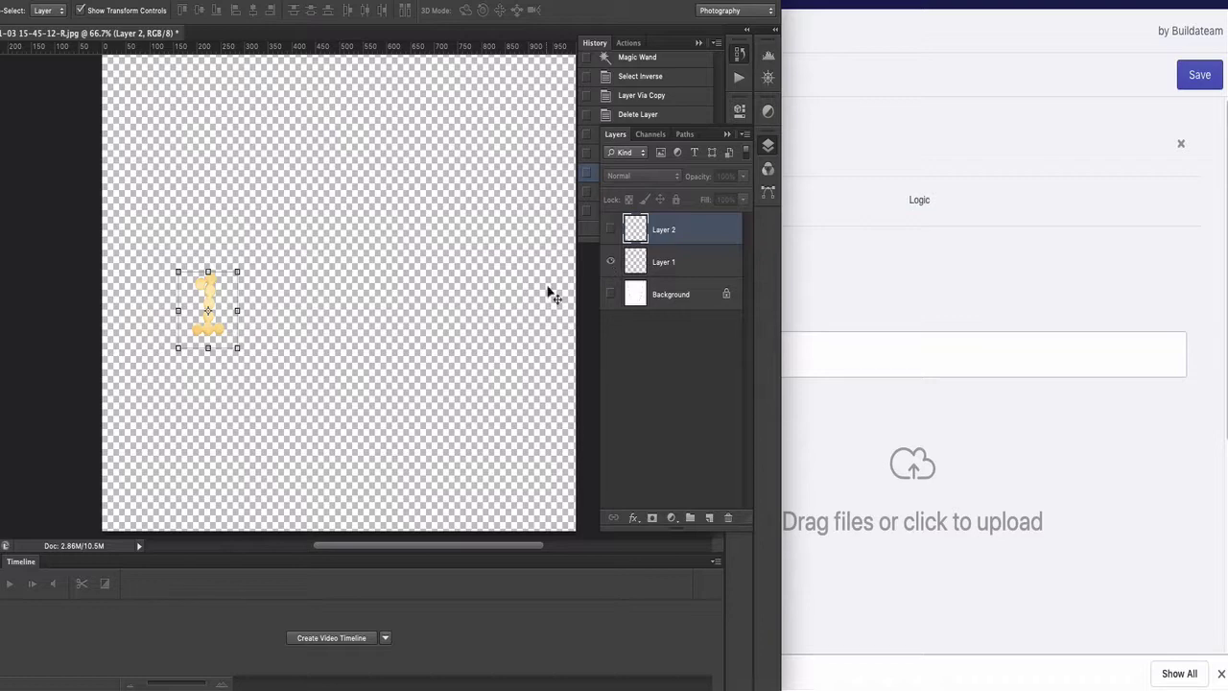
- Open Save for Web and set the export format to PNG-8
key("super+alt+shift+s")
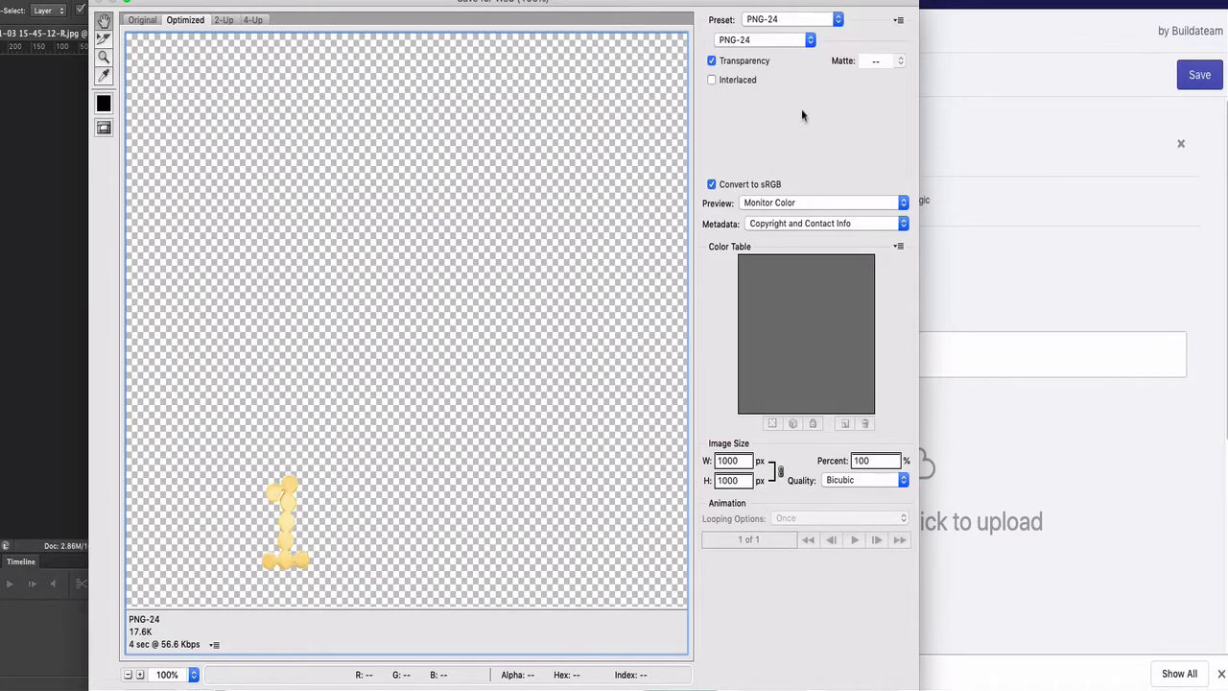
left_click(800, 40)
left_click(791, 29)
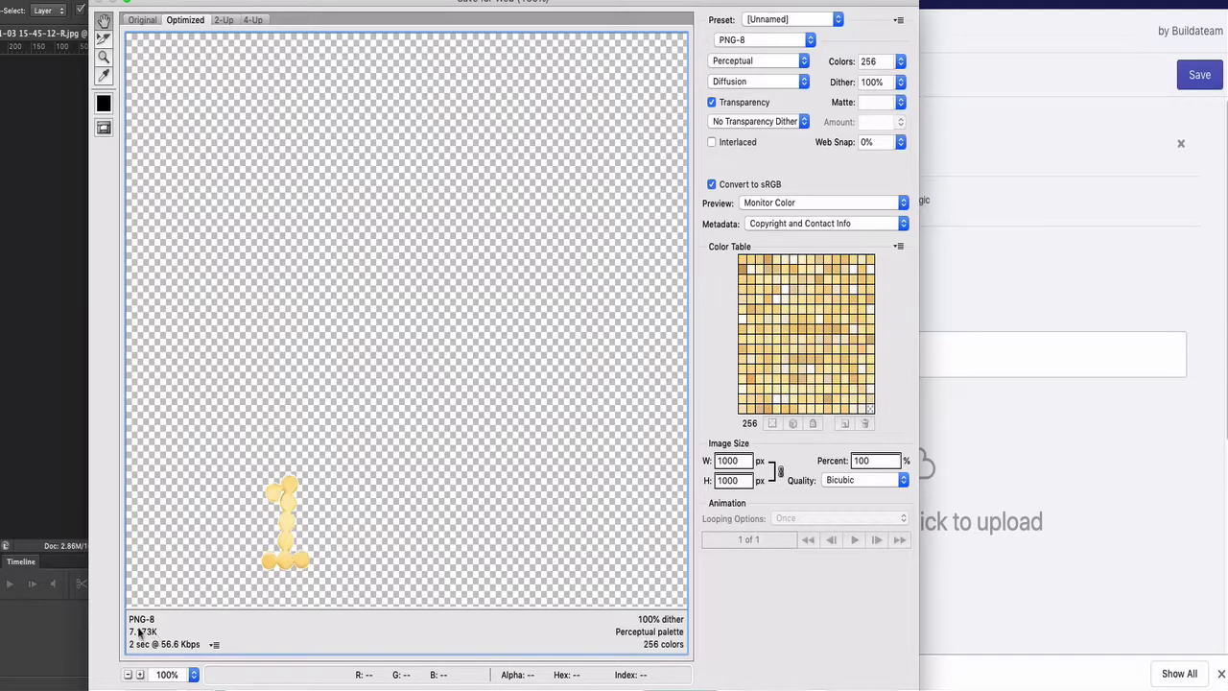
left_click(795, 40)
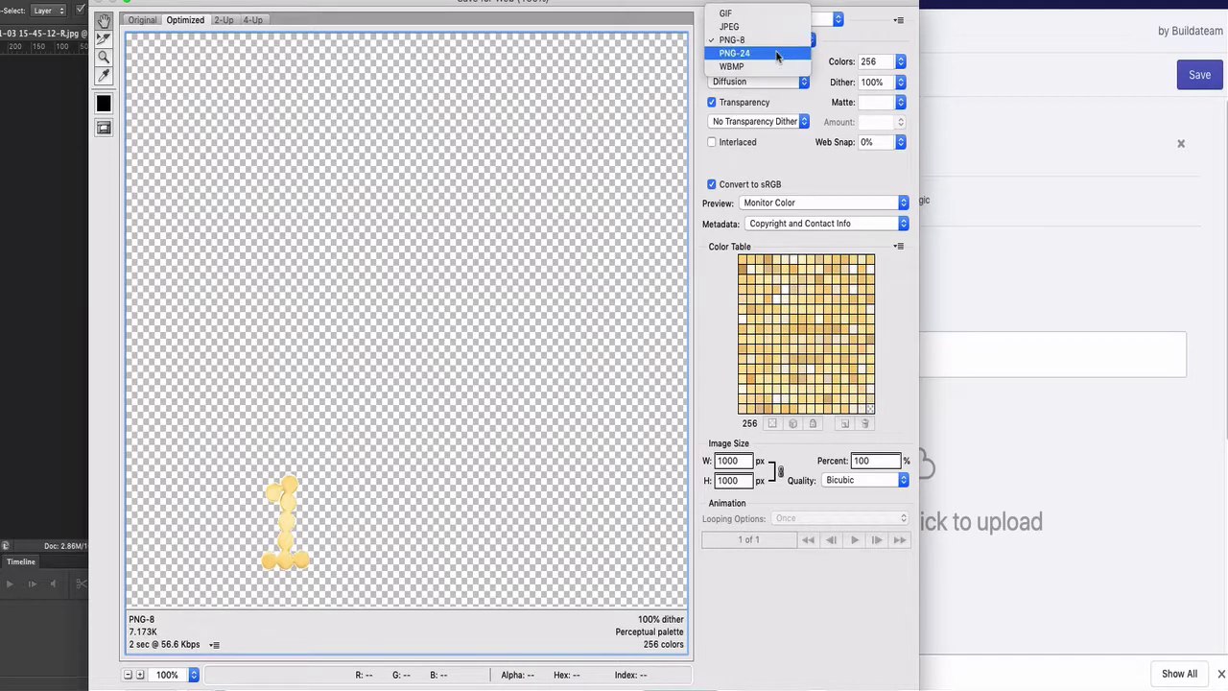
left_click(637, 523)
- Open Finder and navigate to Sites > customproductbuilder-examples > dana > position-1
mouse_move(315, 683)
left_click(259, 683)
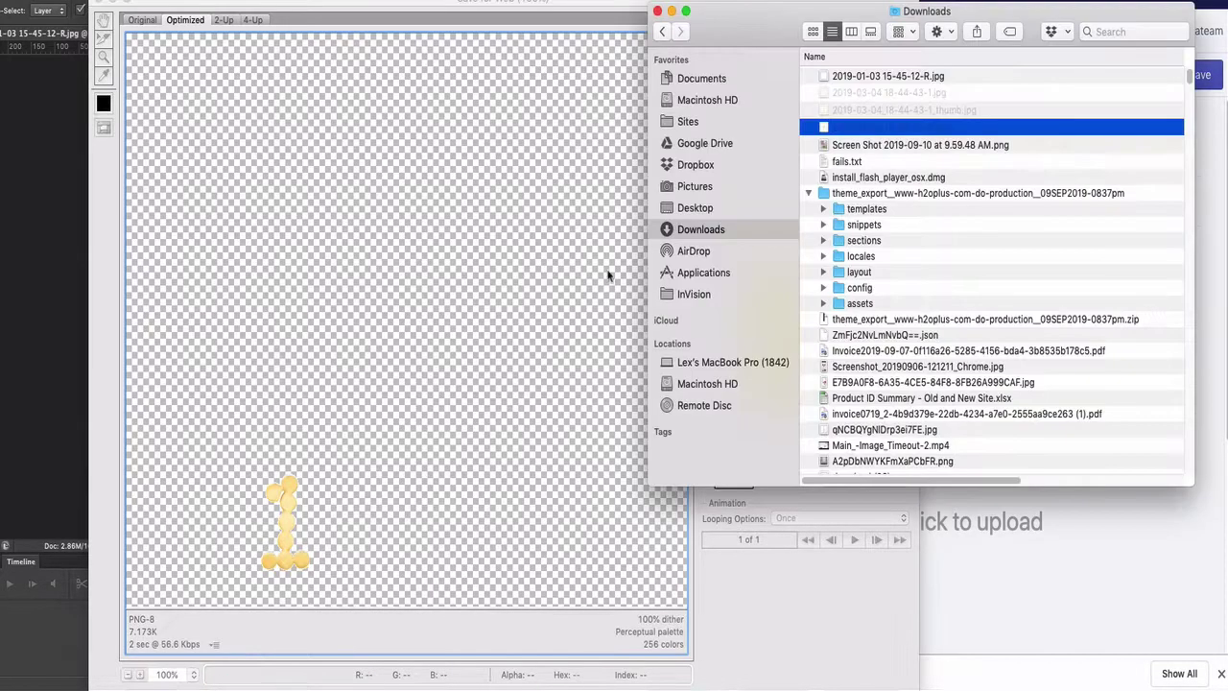
left_click(702, 124)
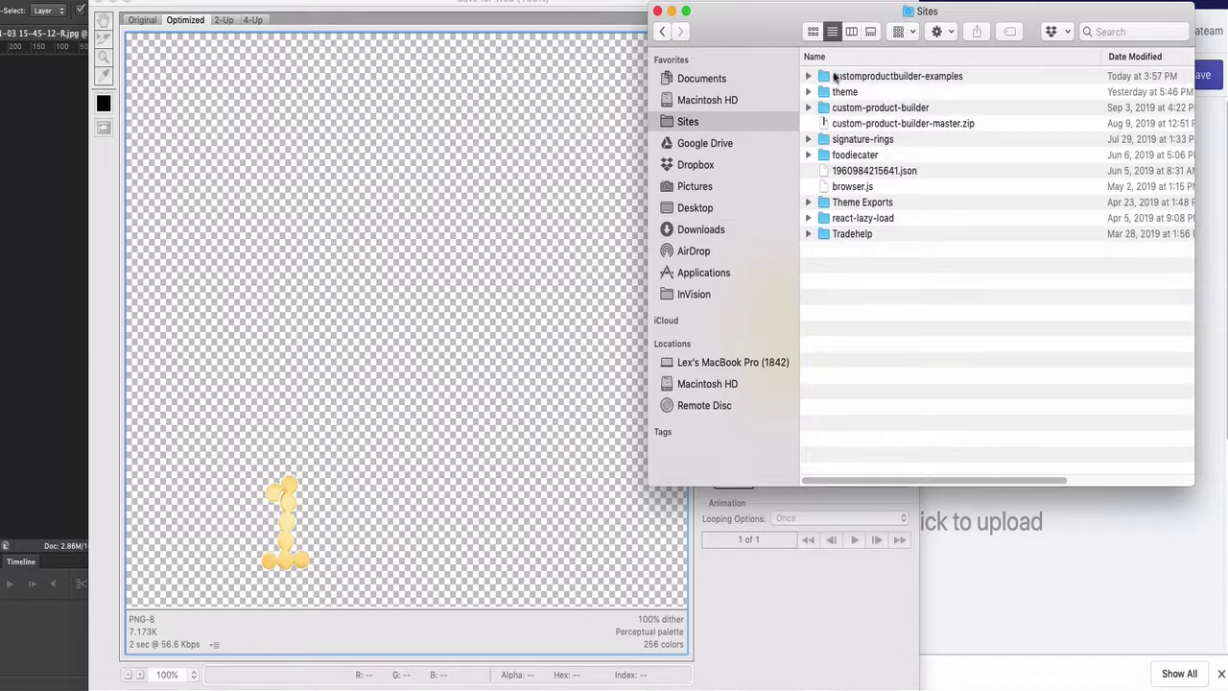
double_click(836, 77)
double_click(837, 77)
double_click(836, 77)
- Rename file 1 to 1.png, accepting the added .png extension
left_click(835, 76)
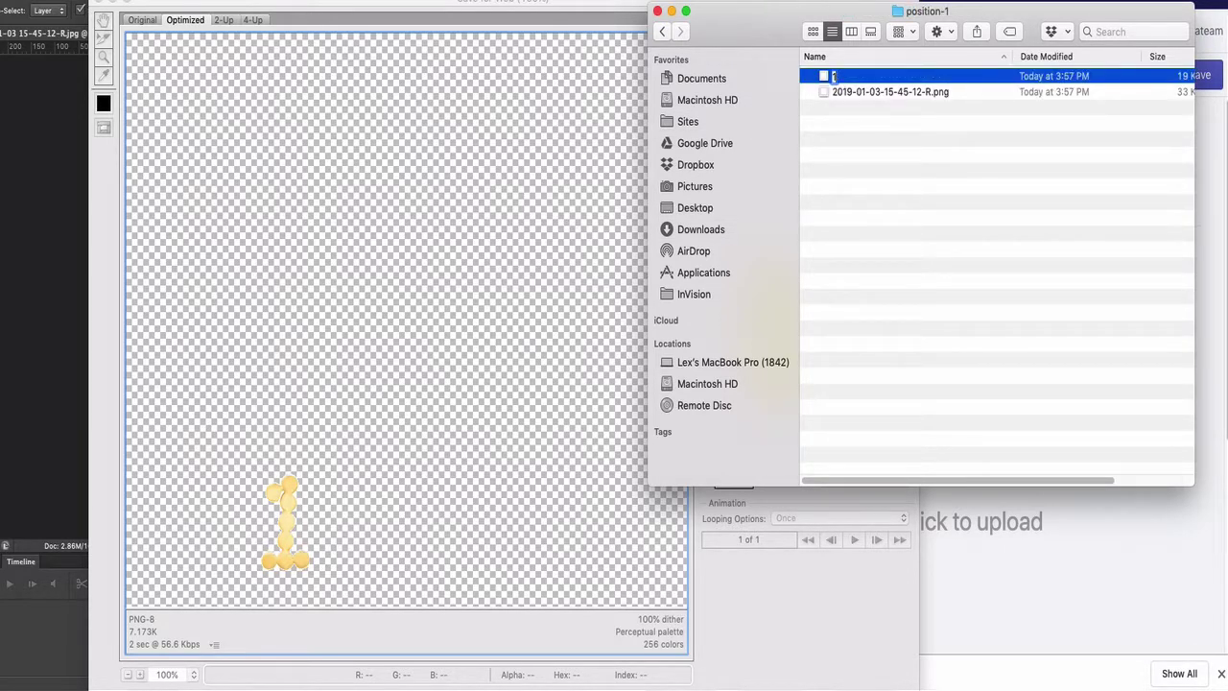
type(".png")
key("Return")
left_click(664, 191)
- Upload 1.png as the option's preview image
key("super+Tab")
left_click(375, 483)
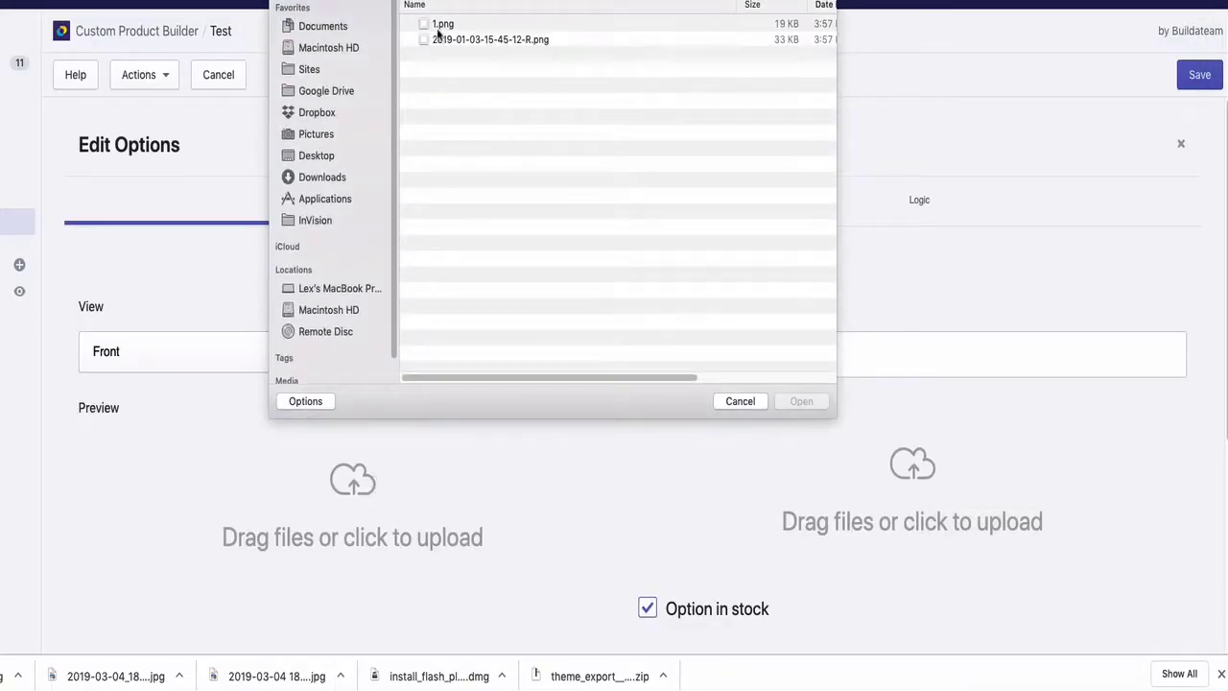
double_click(438, 34)
scroll(425, 460, "down", 5)
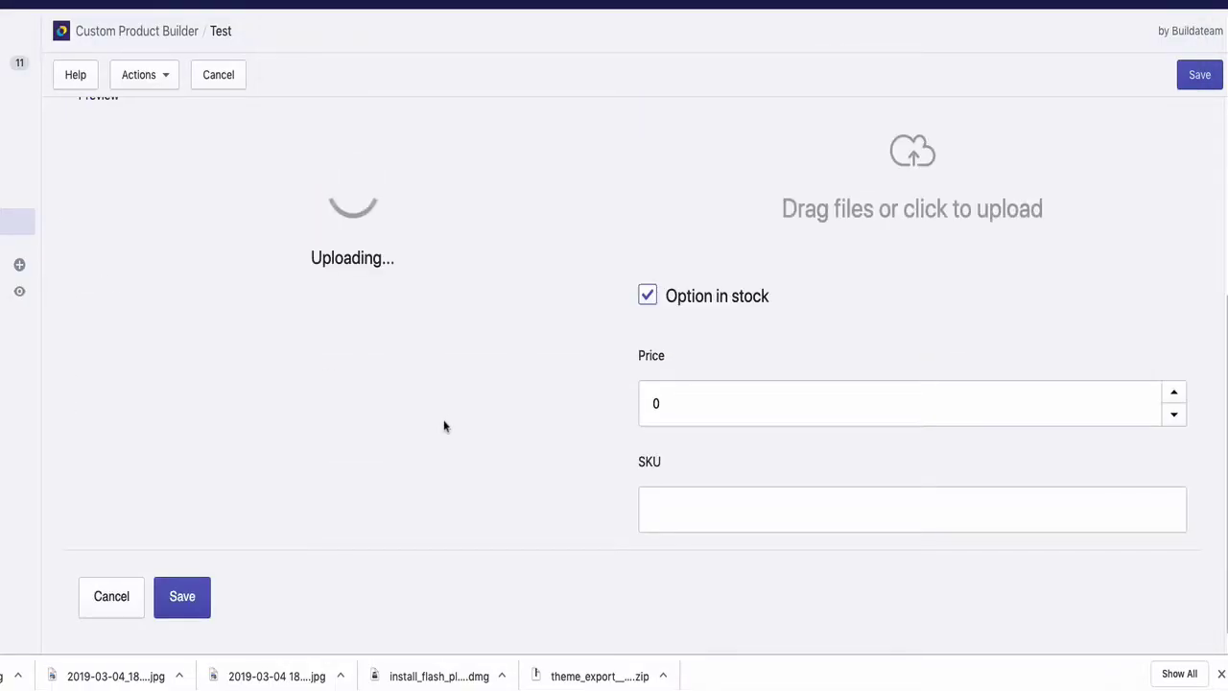
scroll(513, 403, "up", 2)
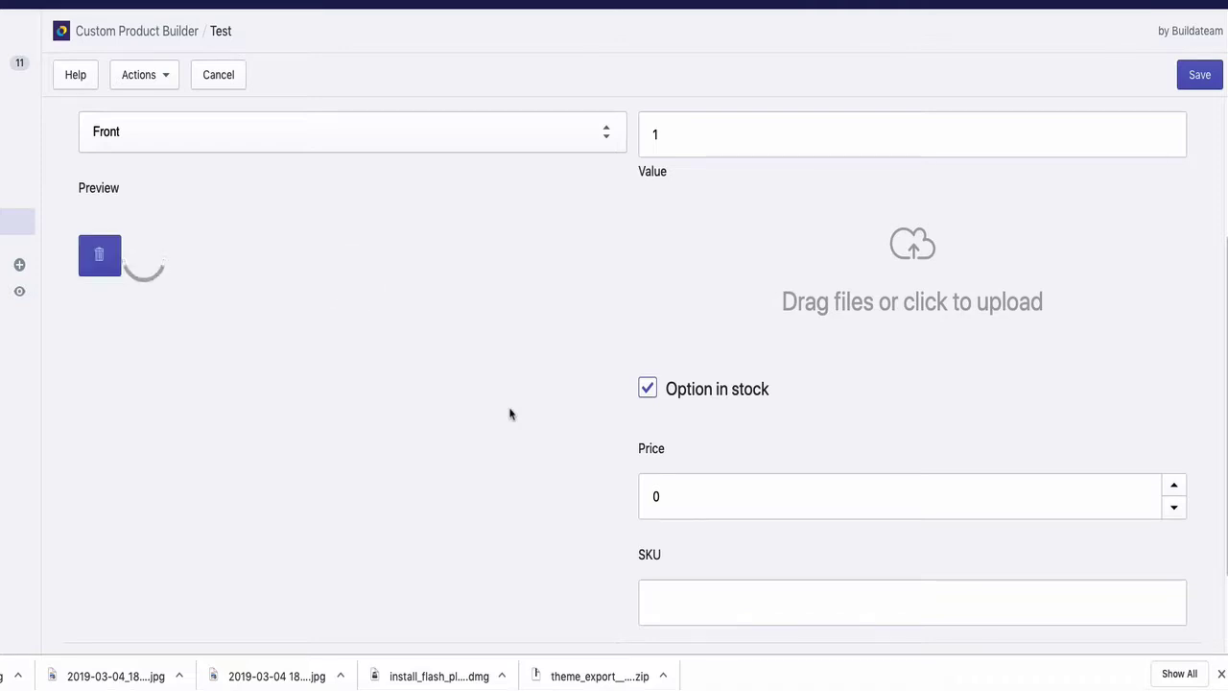
- Choose the gold 1 image from Downloads as the value image and save the option
left_click(913, 250)
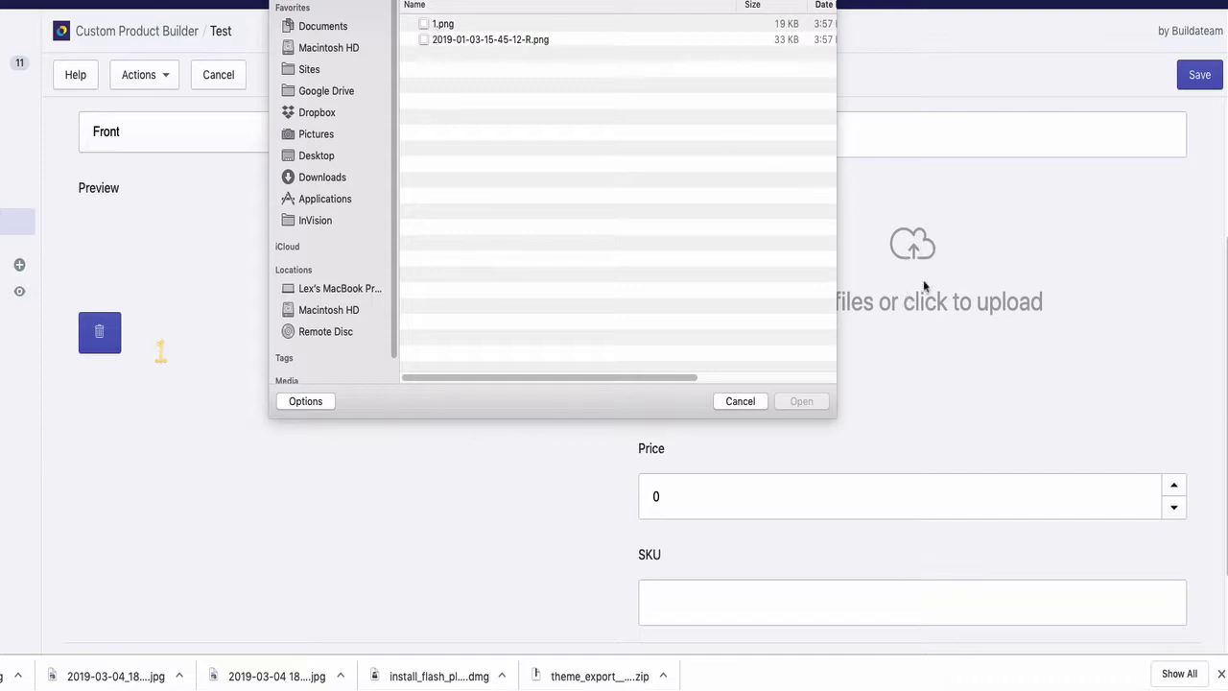
left_click(322, 177)
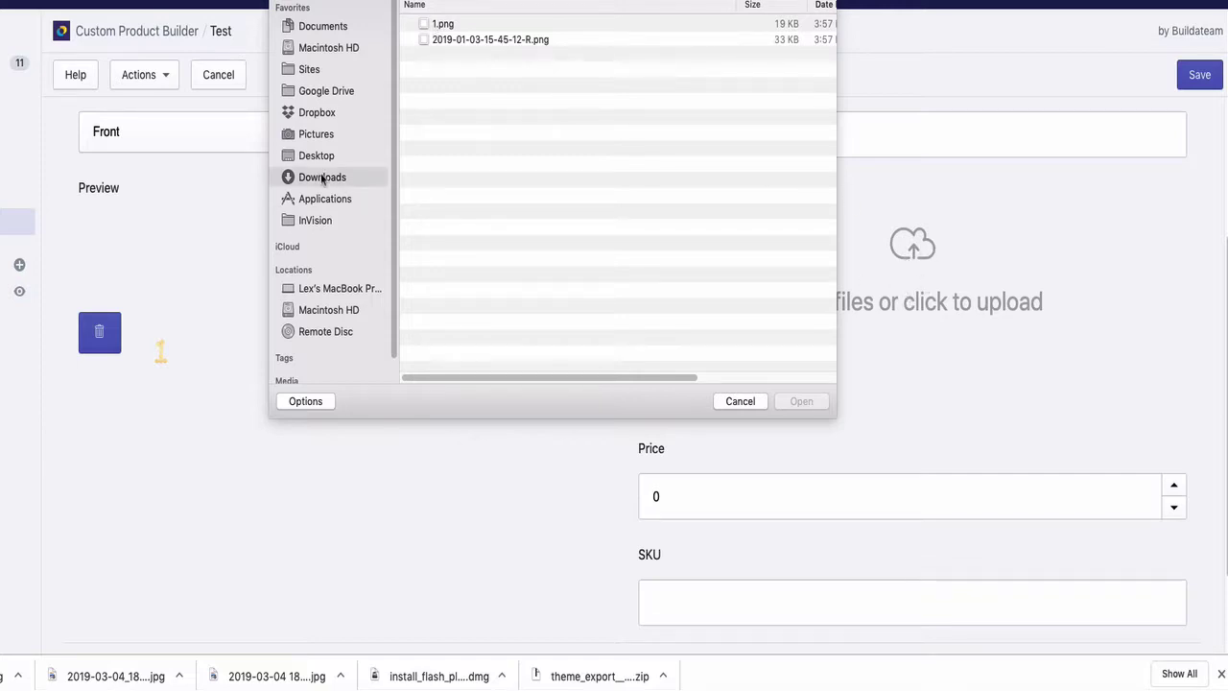
key("Down")
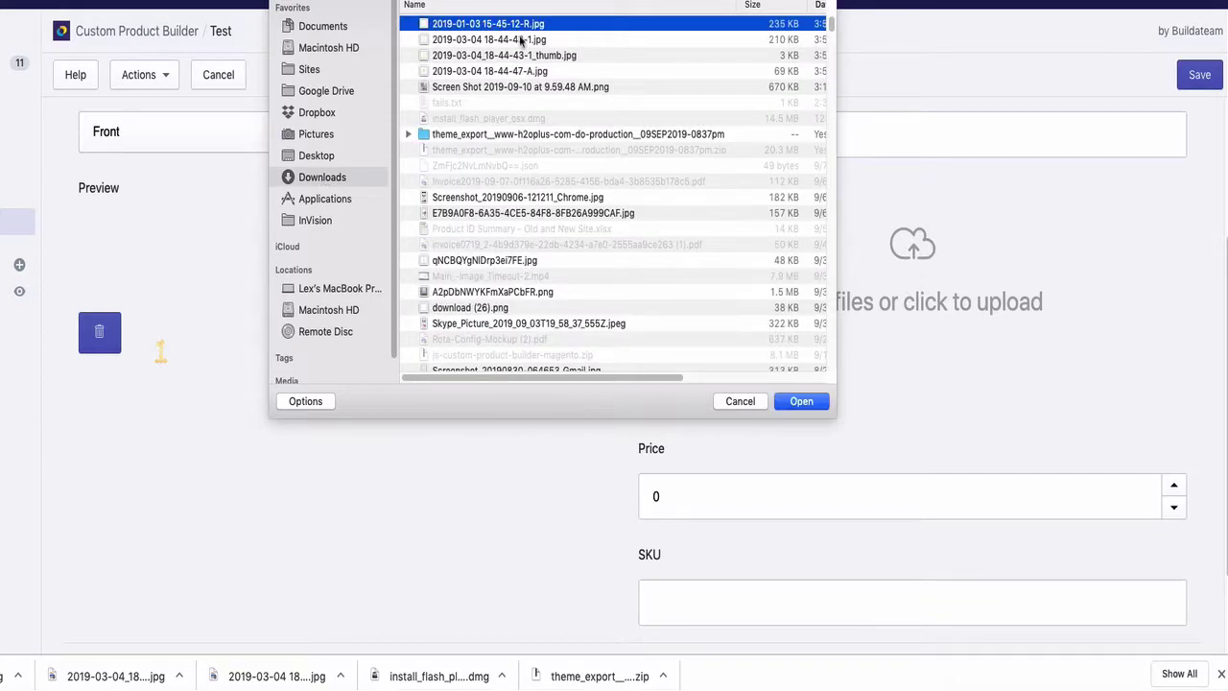
key("space")
key("space")
key("space")
key("space")
key("space")
key("space")
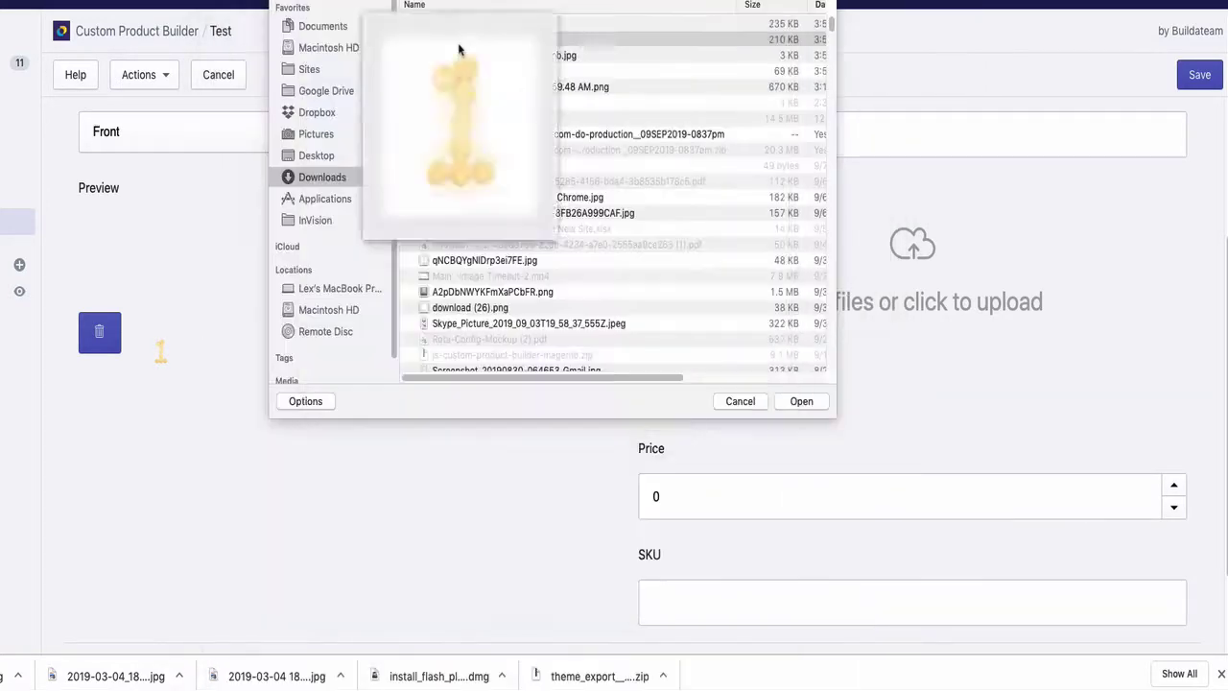
key("Return")
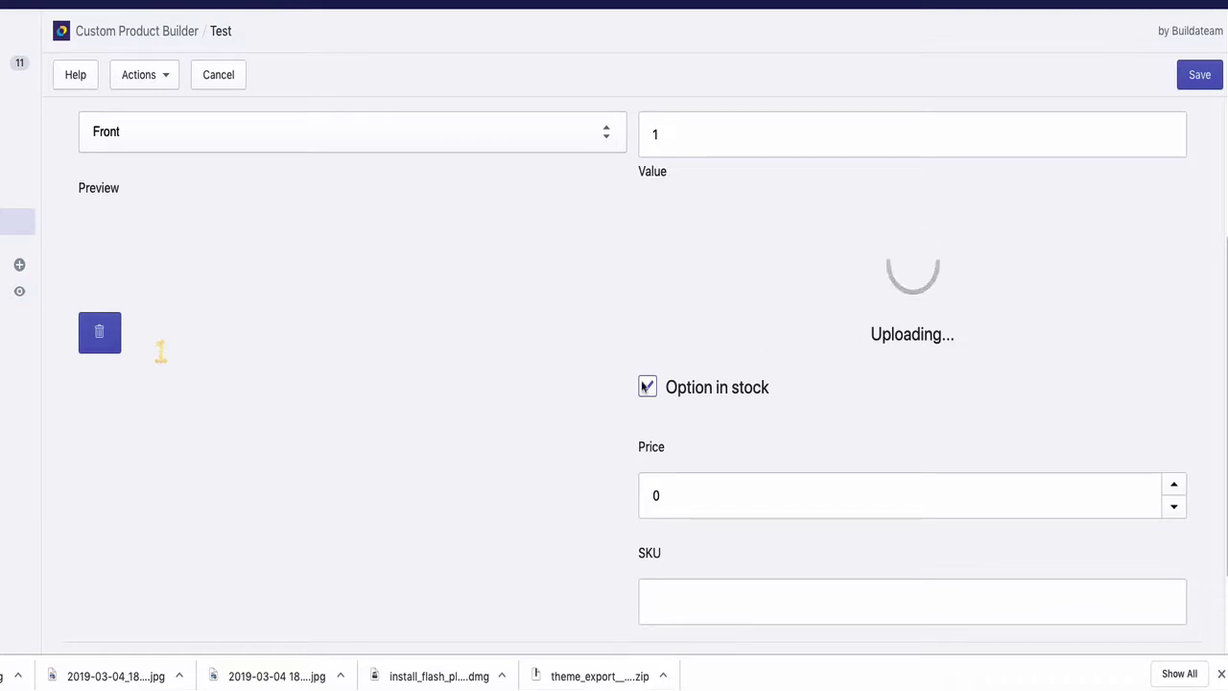
scroll(513, 460, "down", 5)
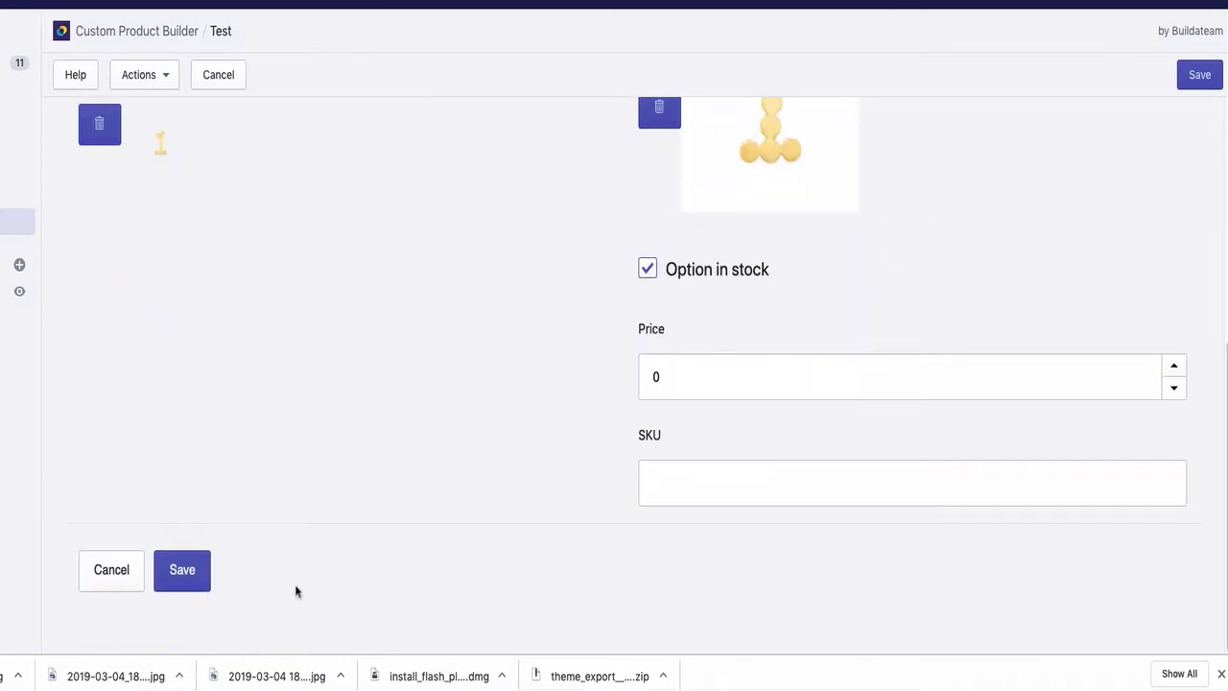
left_click(183, 574)
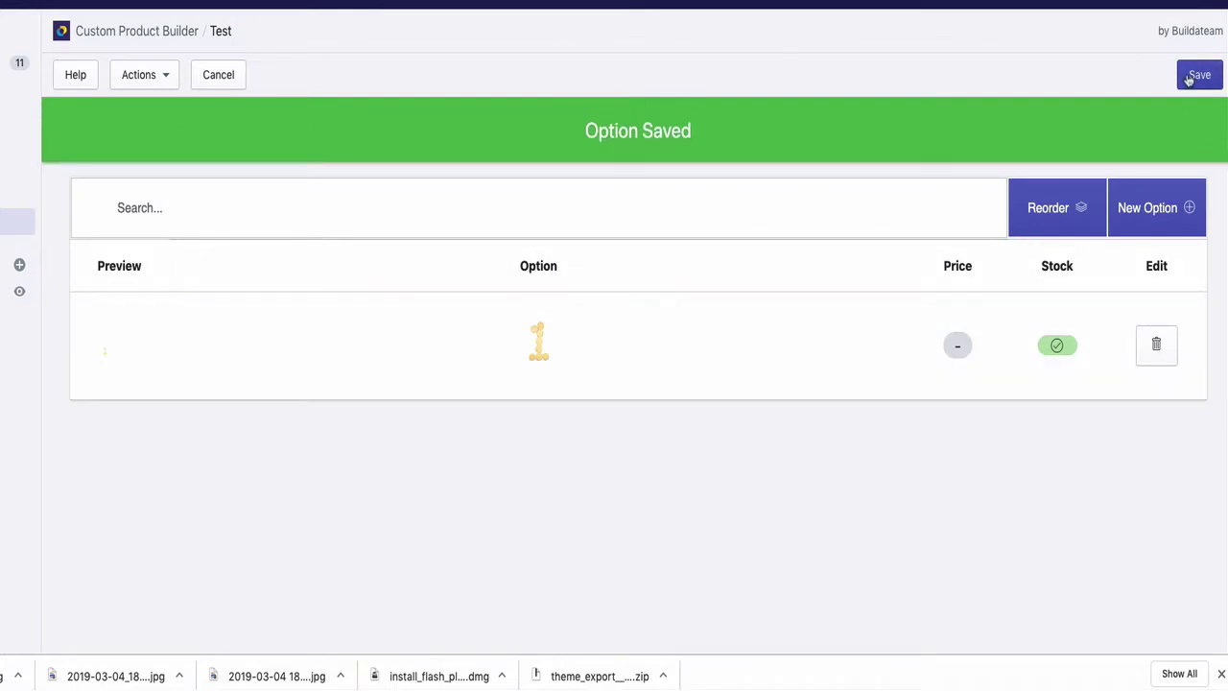
- Close the option editor and select the 1 thumbnail under Position 1 on the chain
left_click(1180, 146)
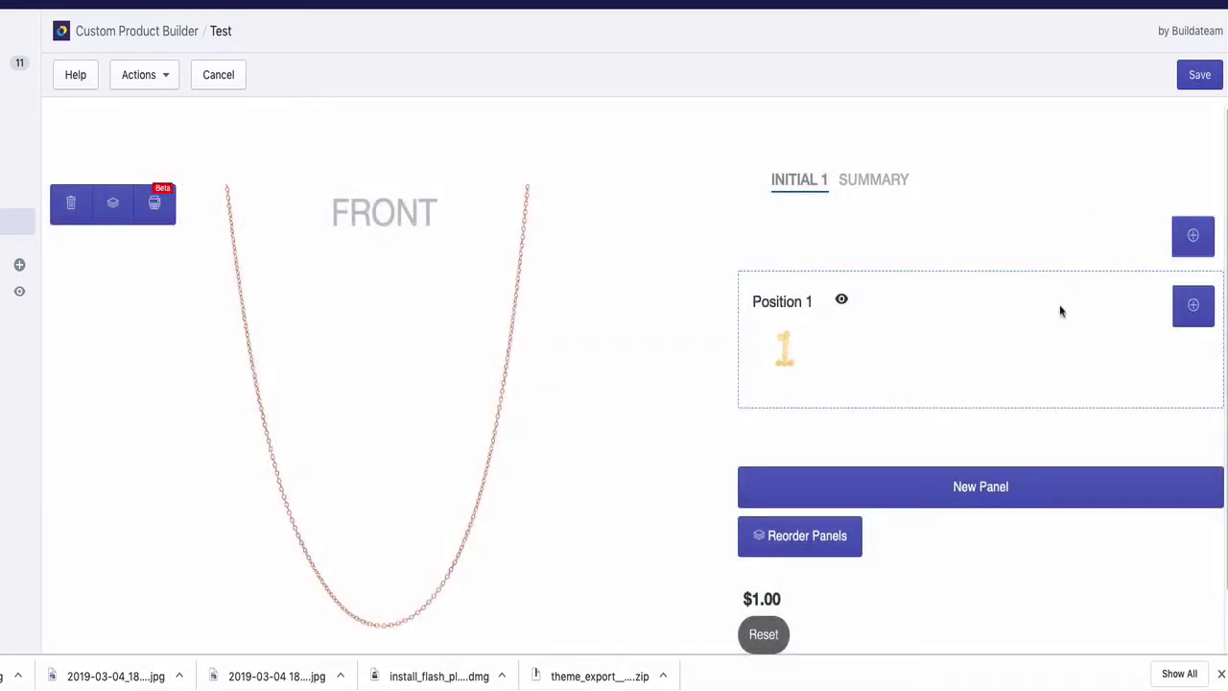
left_click(783, 361)
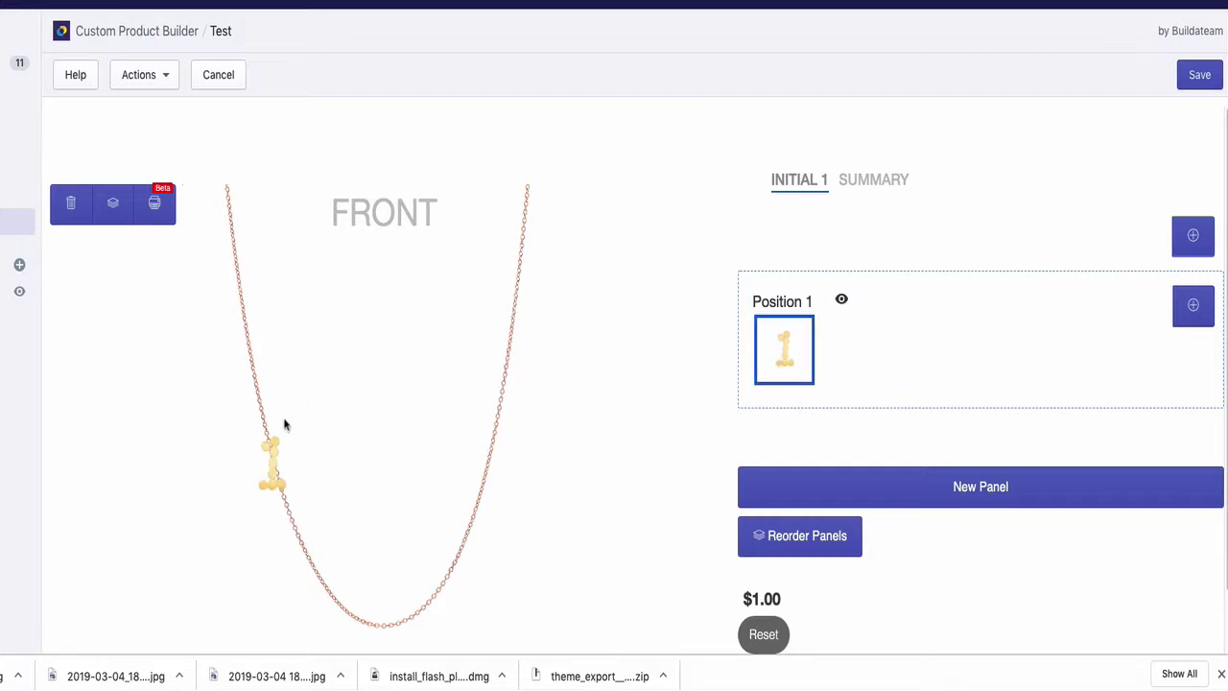
scroll(1061, 381, "down", 1)
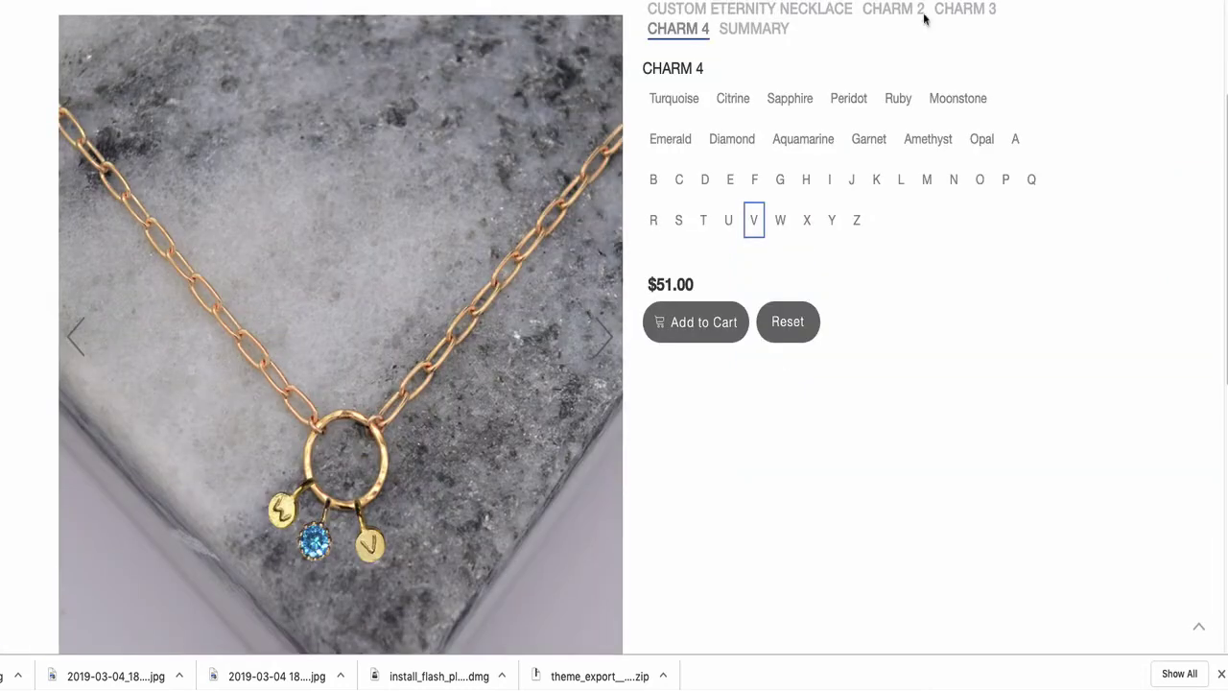
- Cycle charm 4 through H, G and F, ending on the letter D
left_click(805, 180)
left_click(780, 180)
left_click(754, 179)
left_click(704, 179)
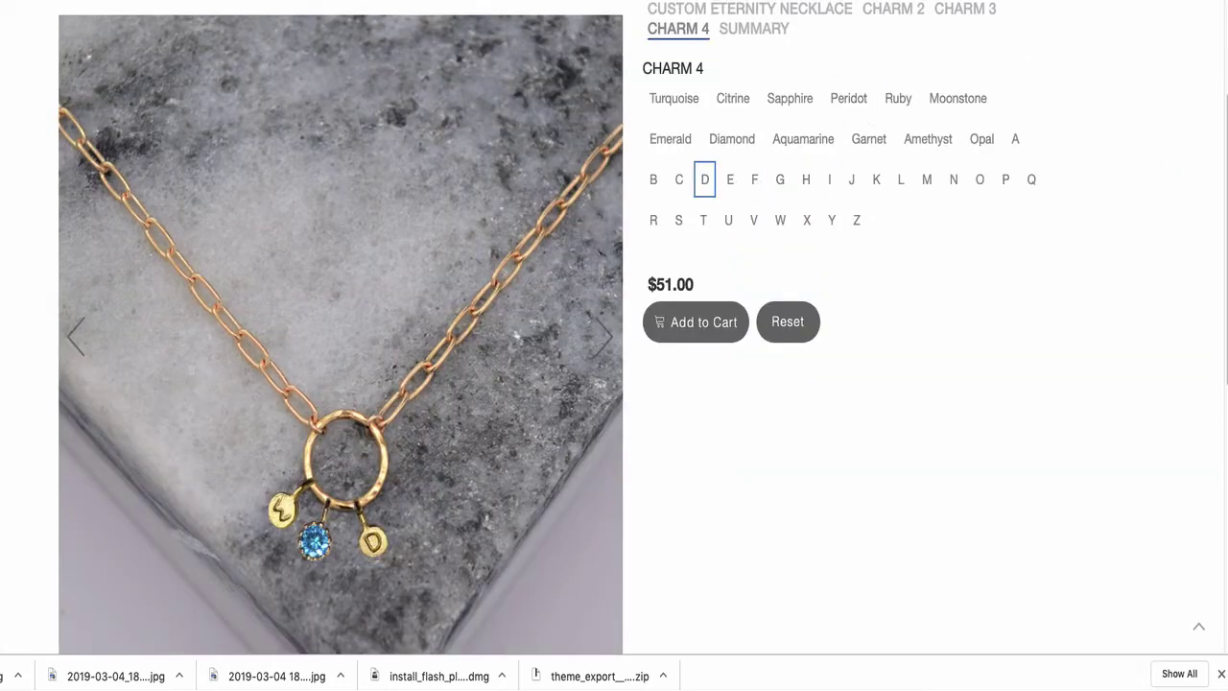